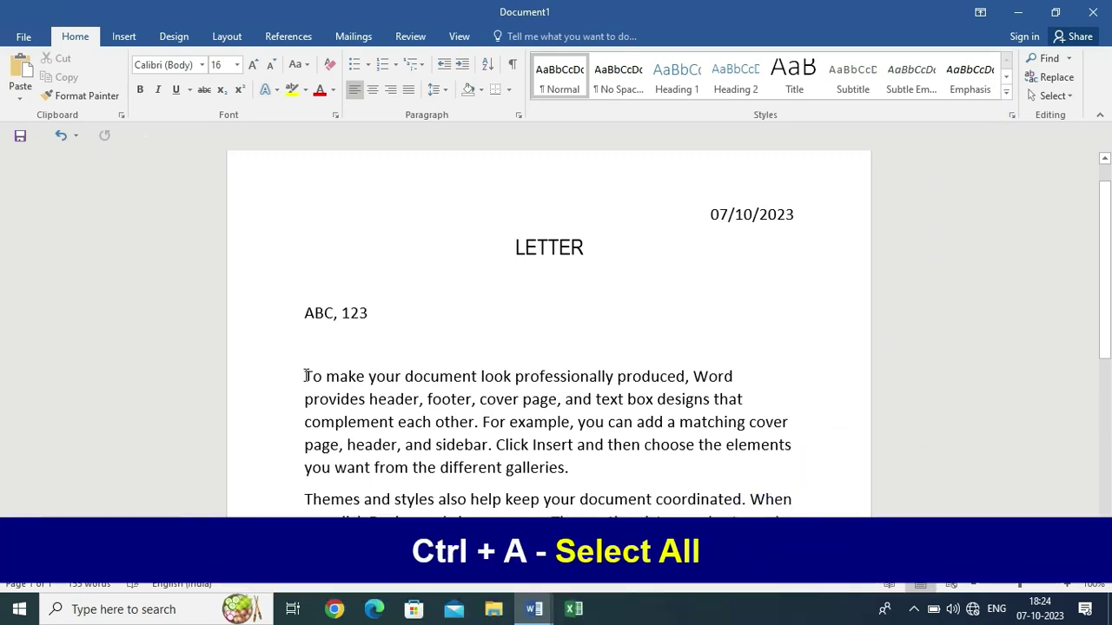
Select all text in the letter, then in the seven-page document, clearing each selection.
key(ctrl+a)
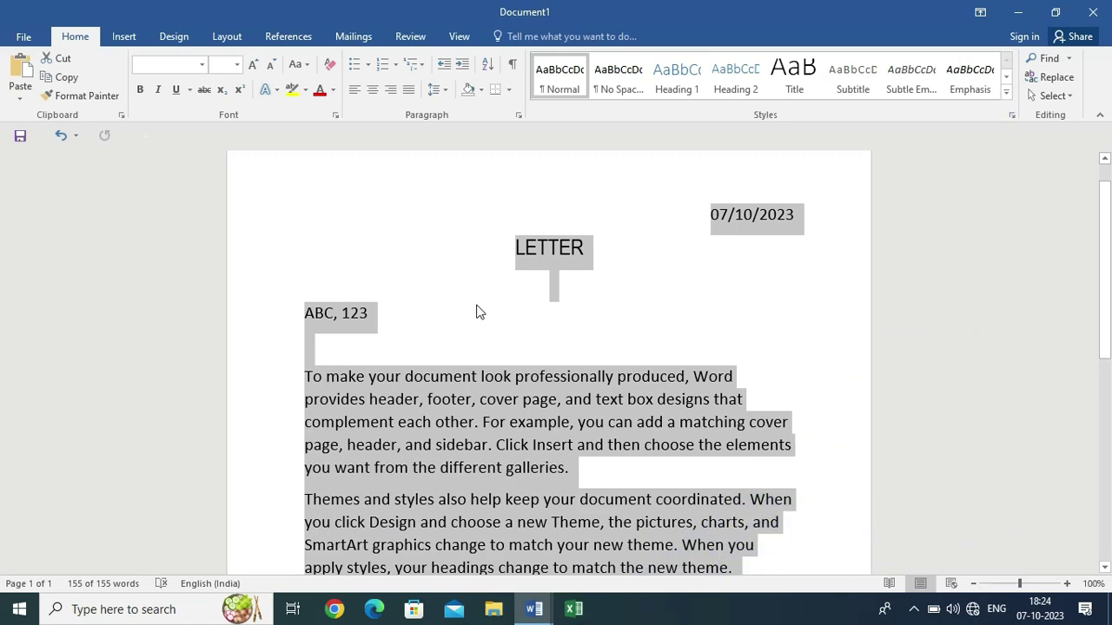
click(476, 312)
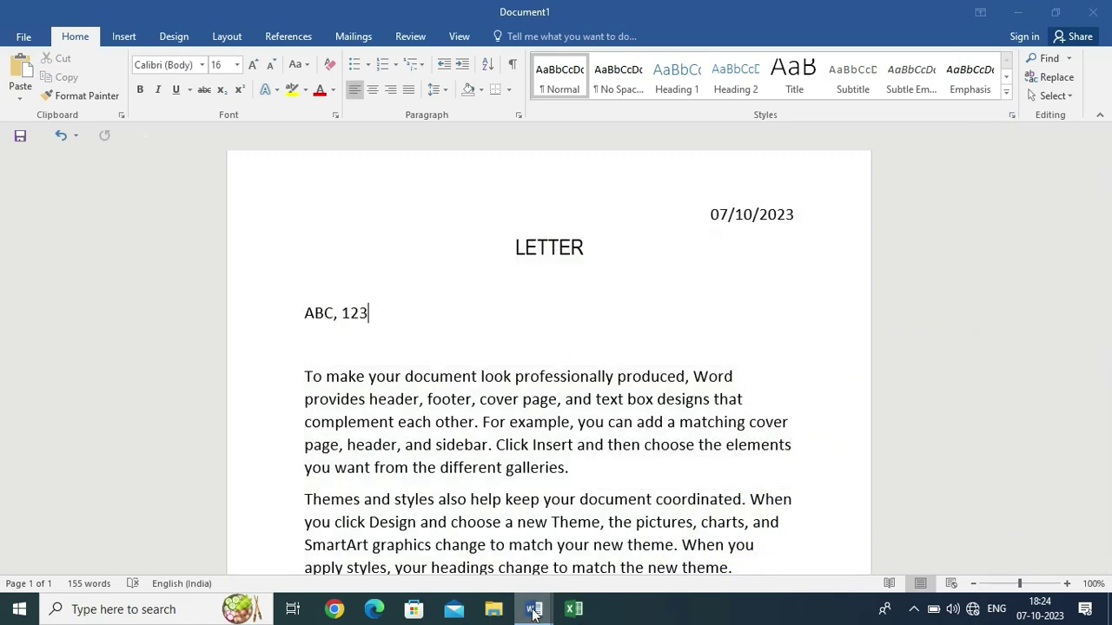
mouse_move(533, 612)
click(491, 566)
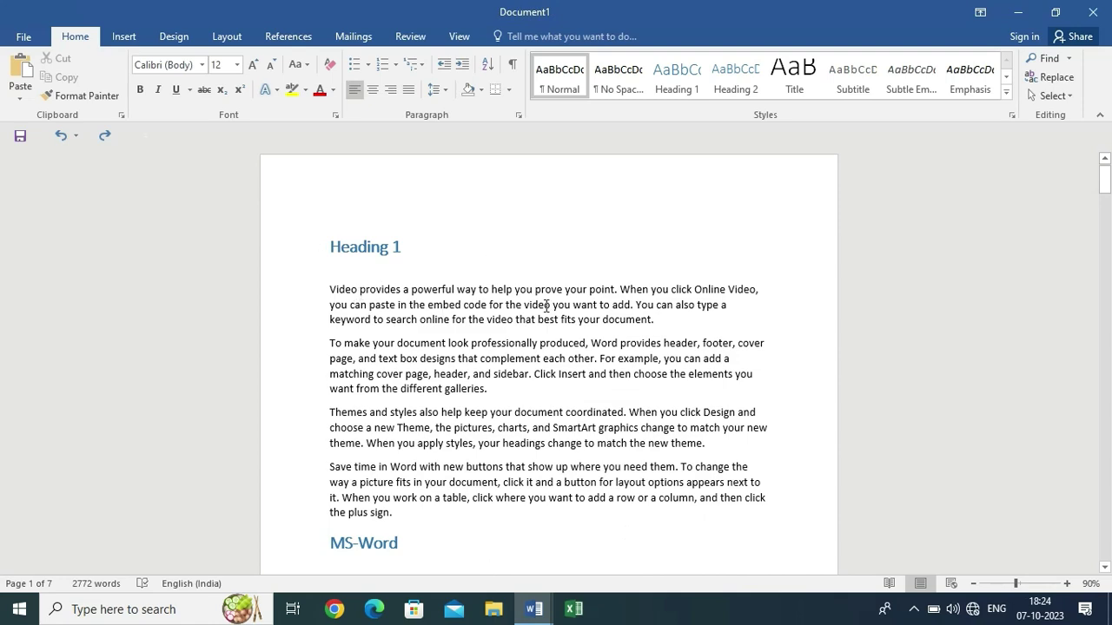
scroll(545, 306, down, 3)
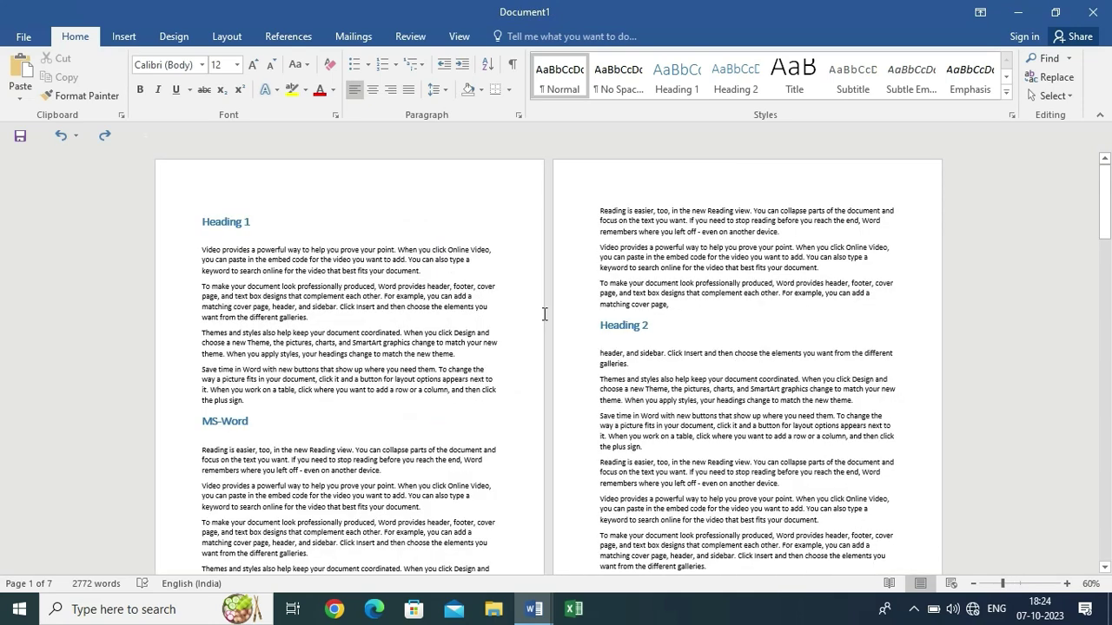
key(ctrl+a)
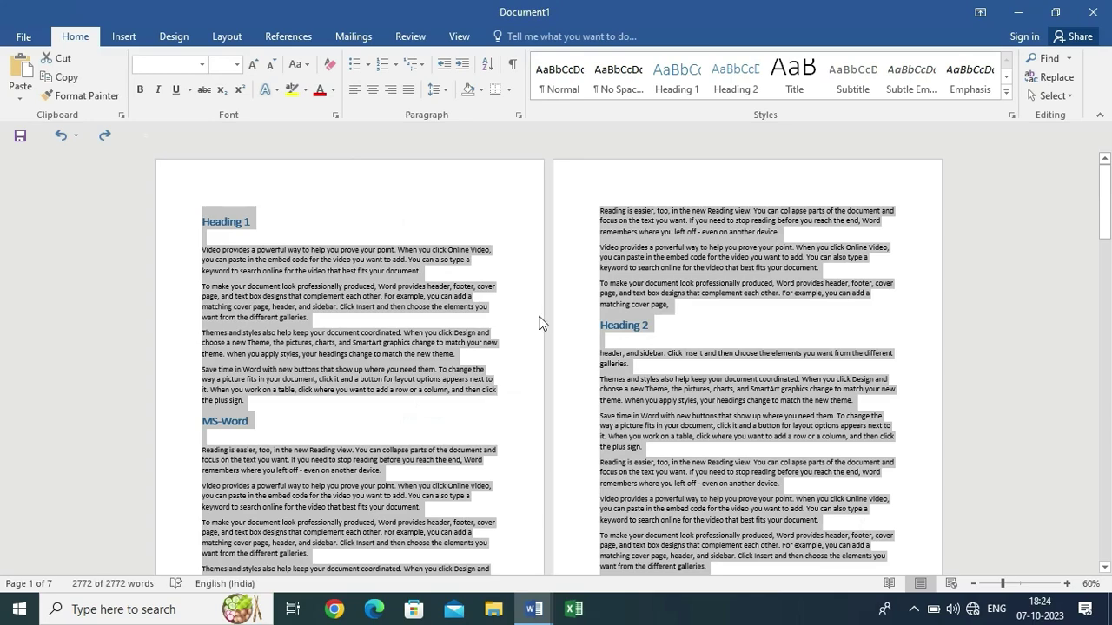
mouse_move(1105, 235)
mouse_down()
mouse_move(1105, 469)
mouse_move(1105, 225)
mouse_up()
click(1044, 262)
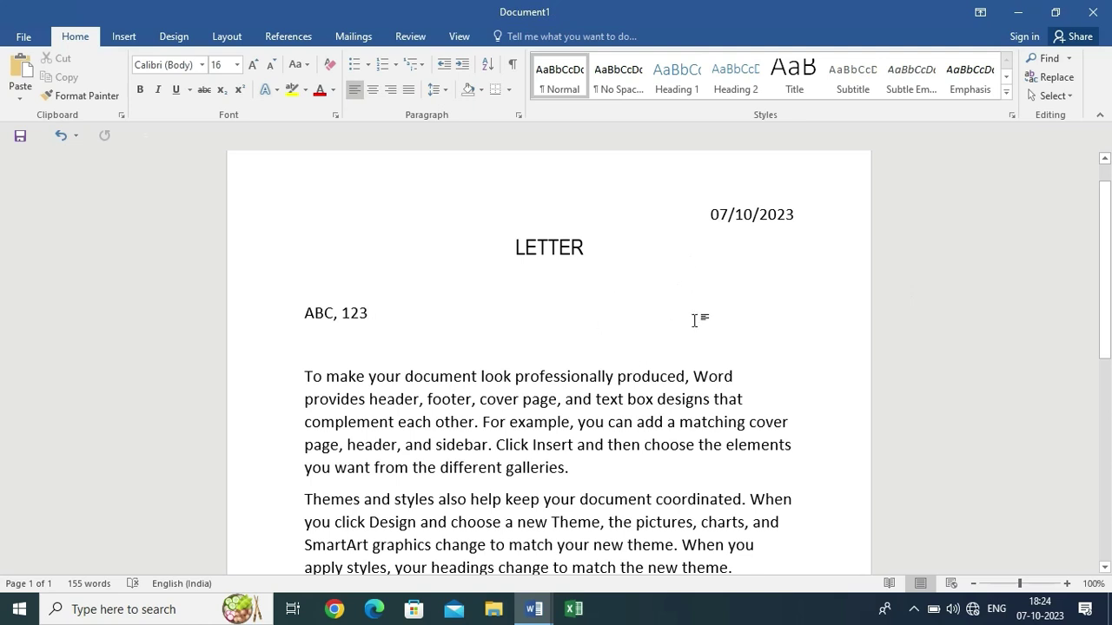
Make the LETTER title bold with Ctrl+B.
click(518, 247)
drag(519, 248, 603, 244)
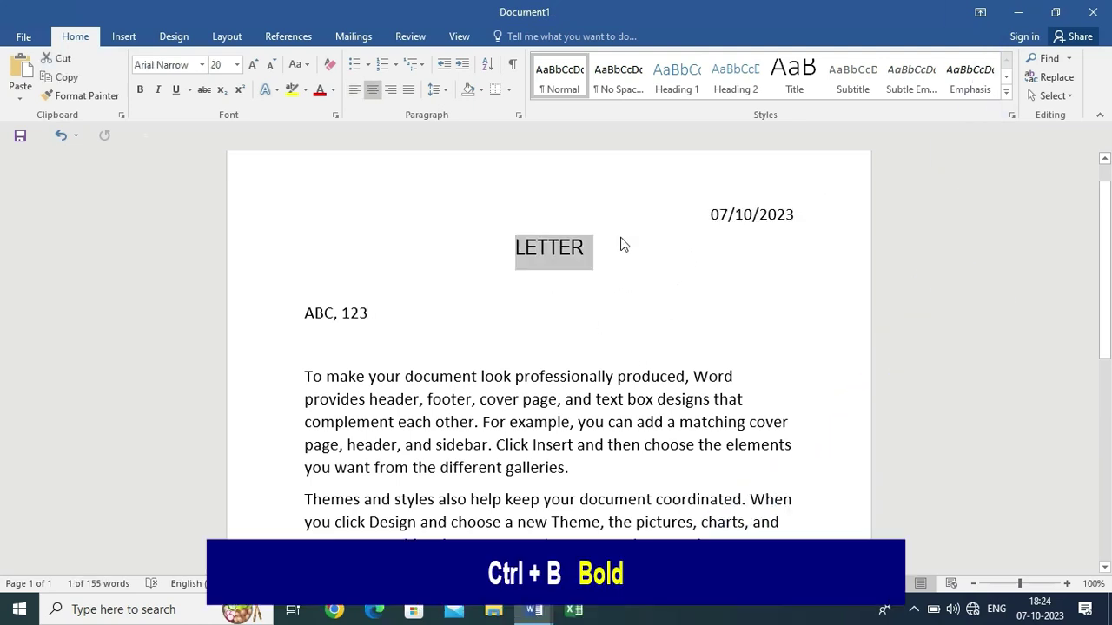
key(ctrl+b)
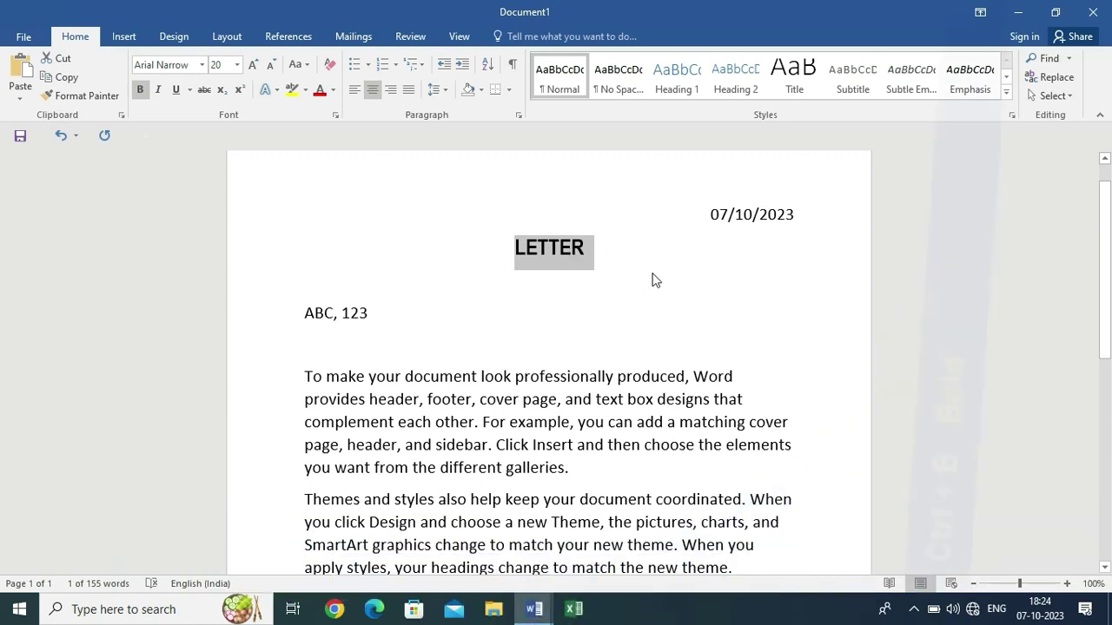
click(652, 281)
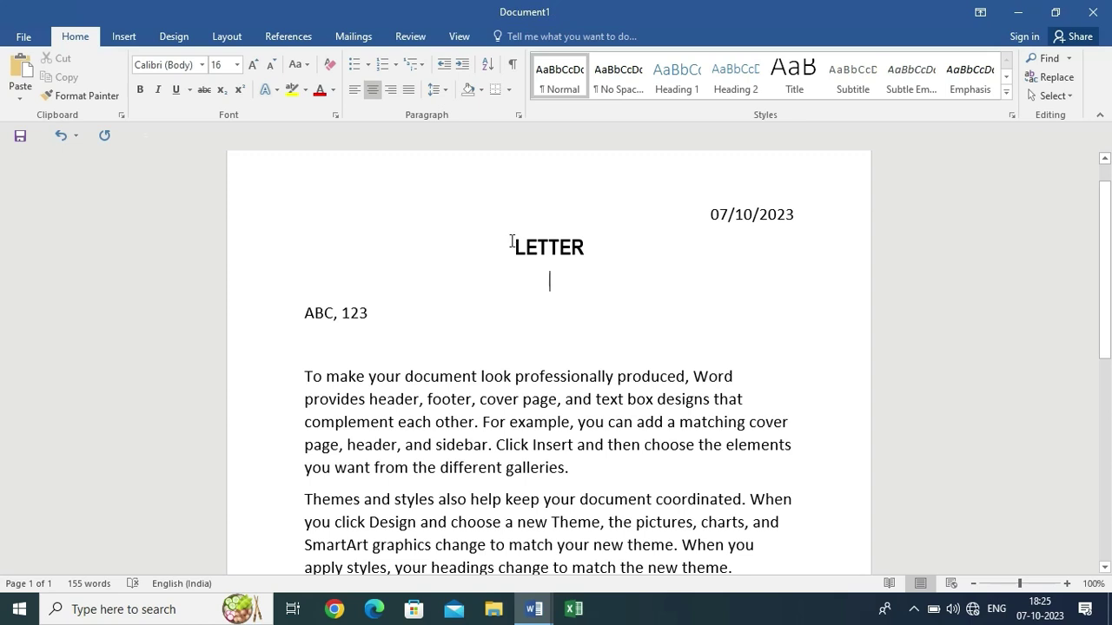
Remove the bold from LETTER and select the first body paragraph.
drag(511, 236, 589, 249)
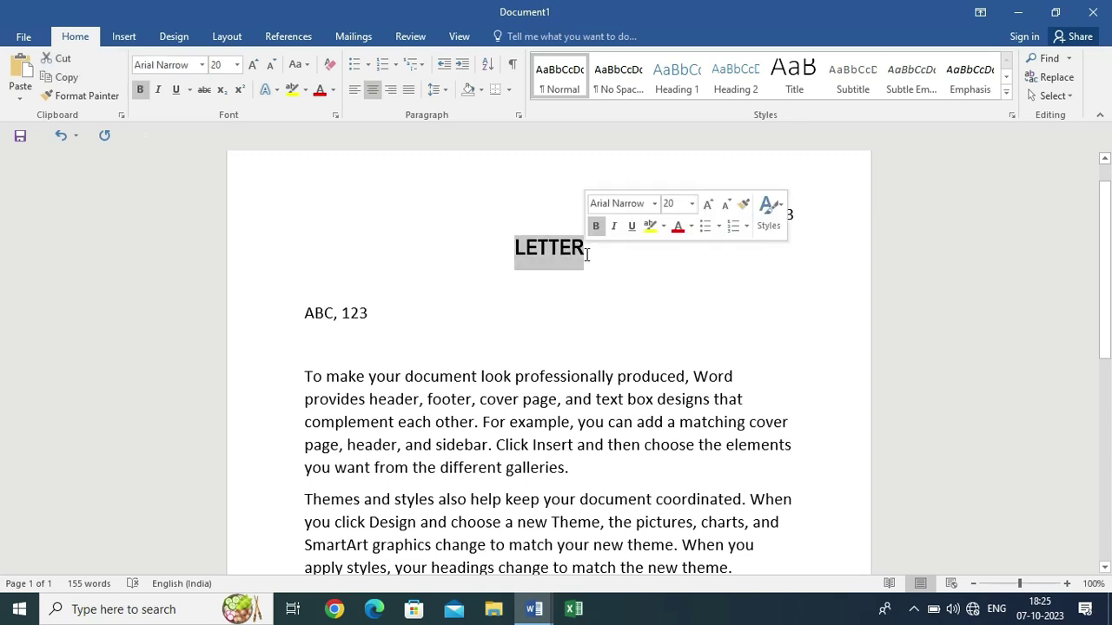
key(ctrl+b)
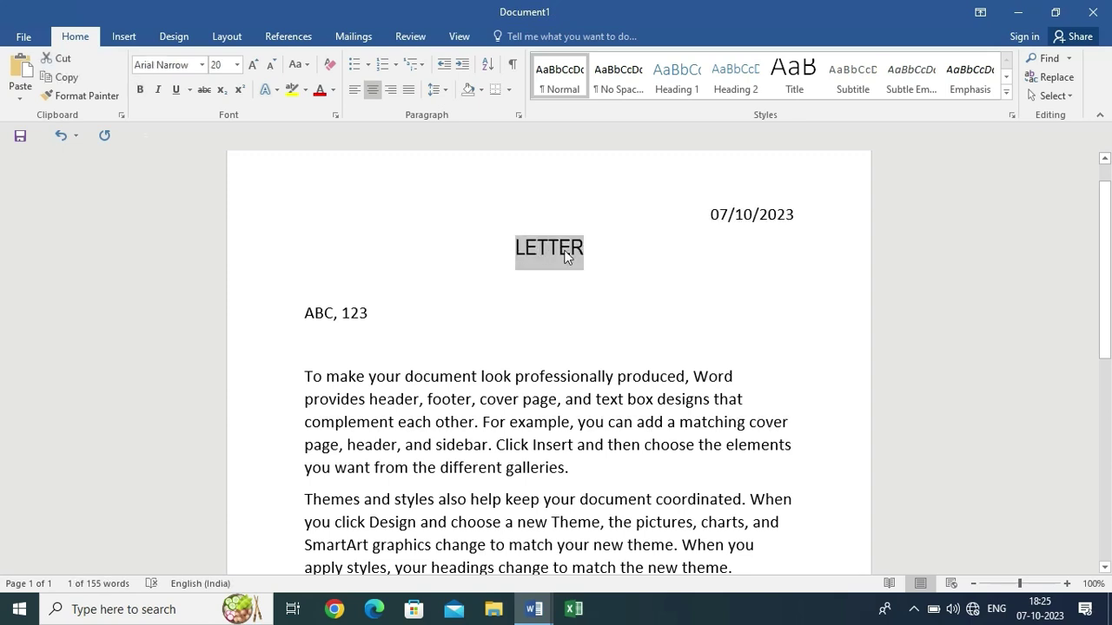
click(639, 258)
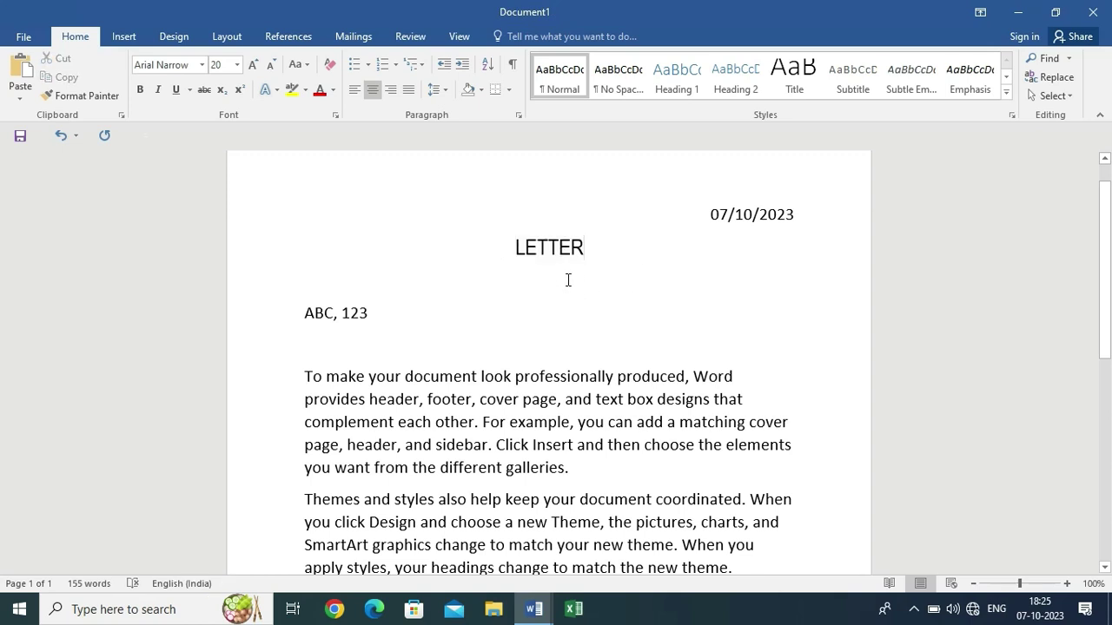
scroll(568, 279, down, 1)
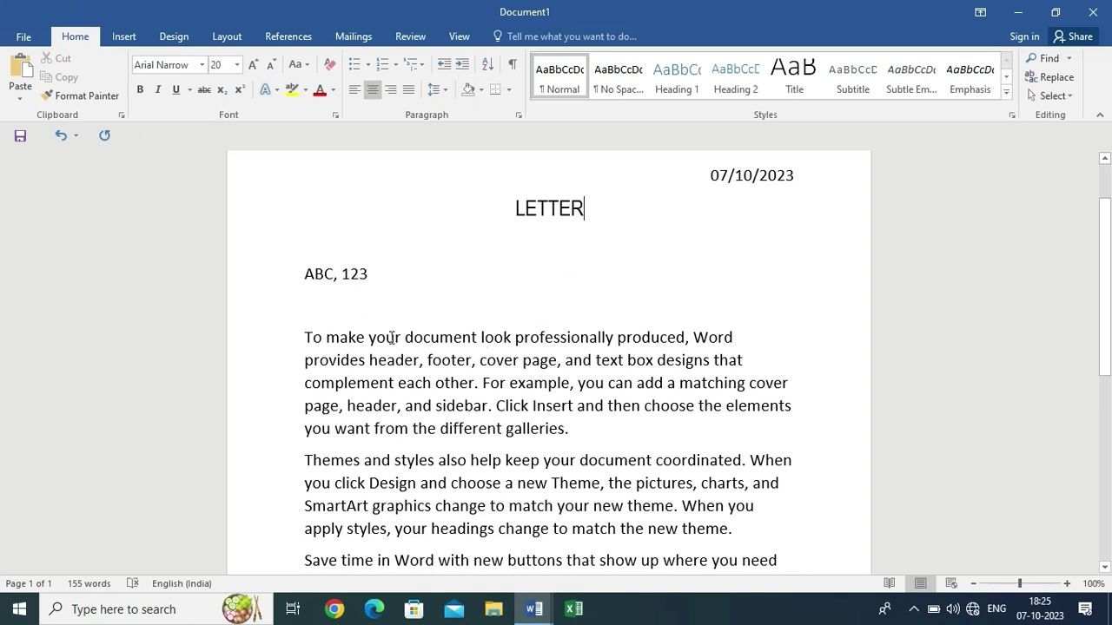
drag(304, 337, 567, 429)
key(ctrl+c)
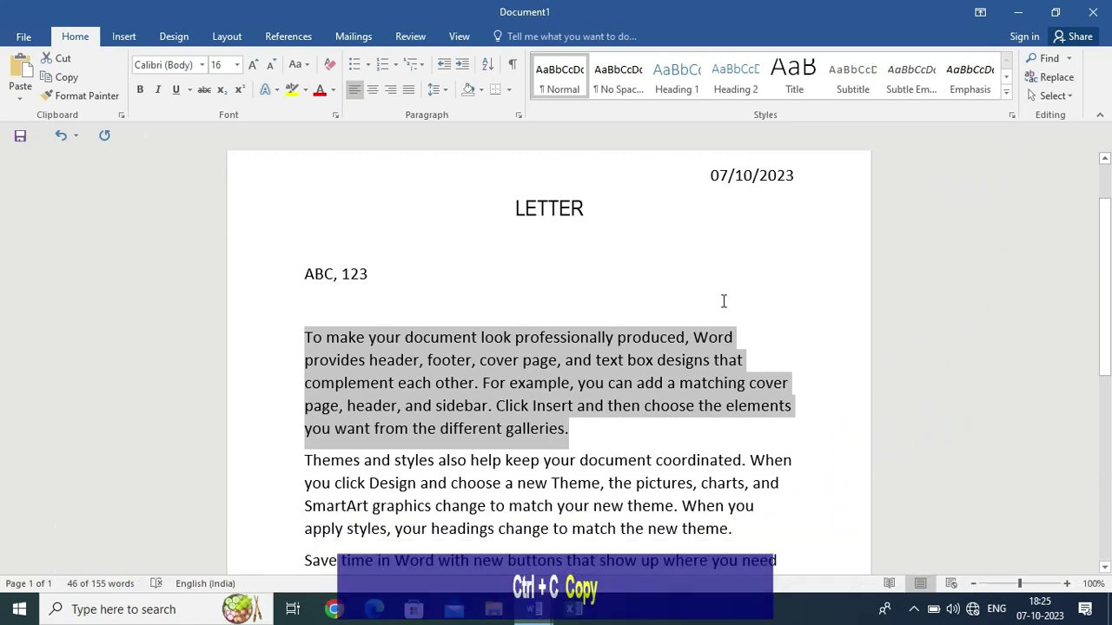
click(724, 301)
scroll(698, 325, down, 2)
scroll(697, 325, down, 2)
click(405, 442)
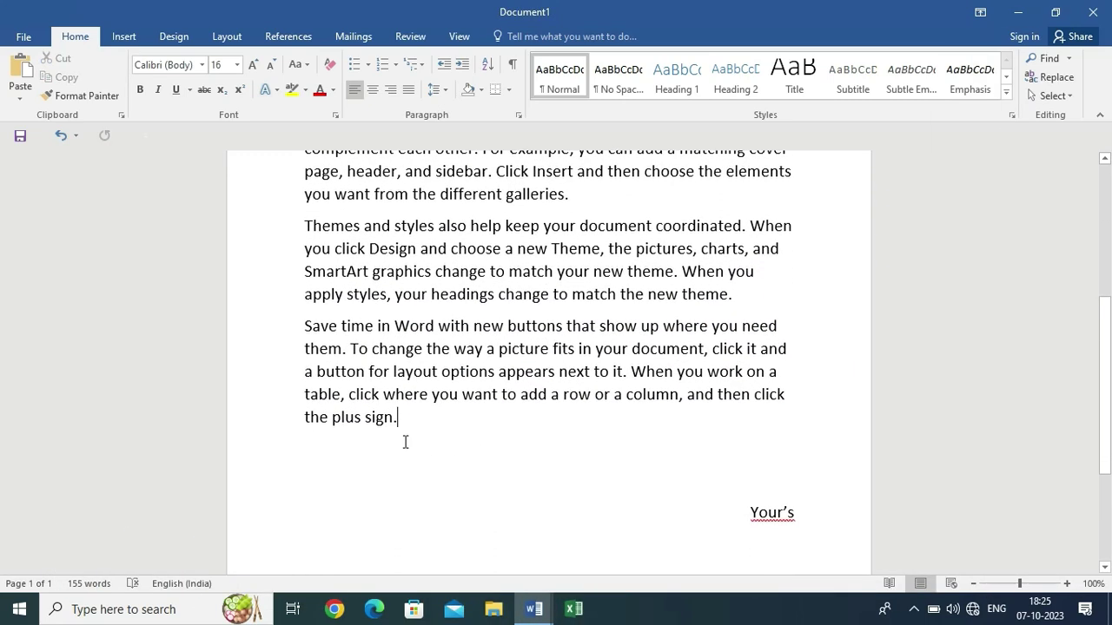
scroll(452, 445, up, 4)
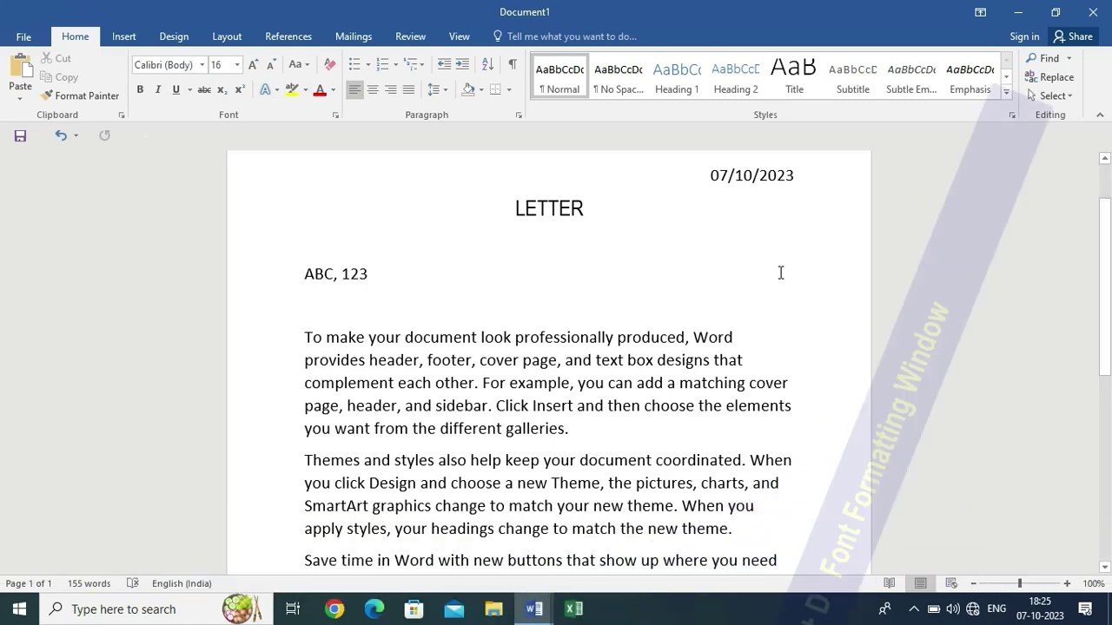
key(ctrl+d)
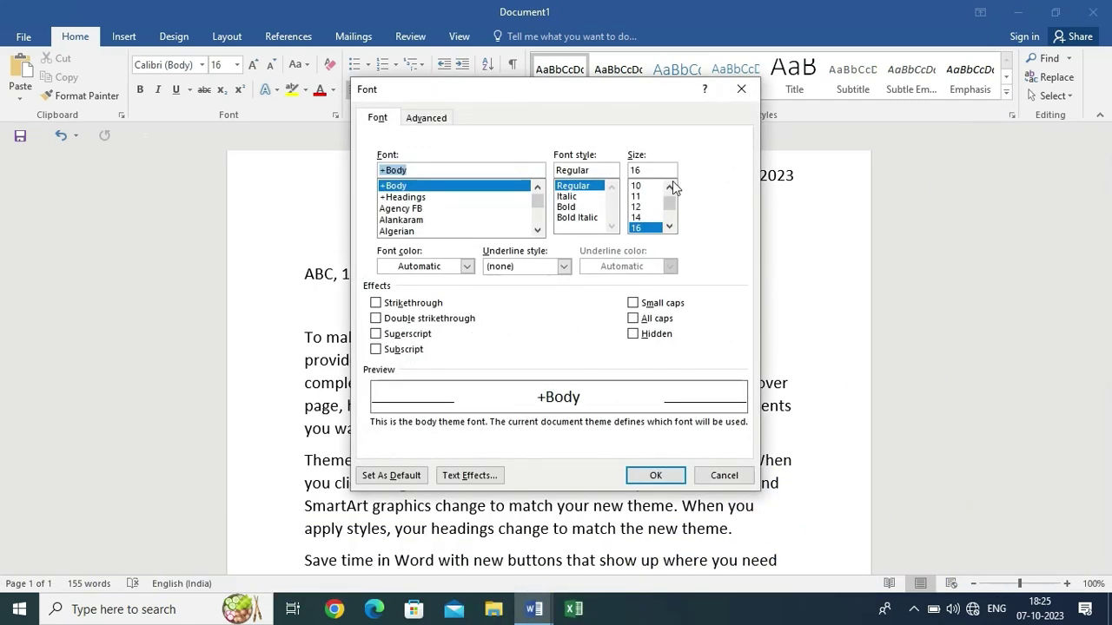
drag(564, 86, 583, 124)
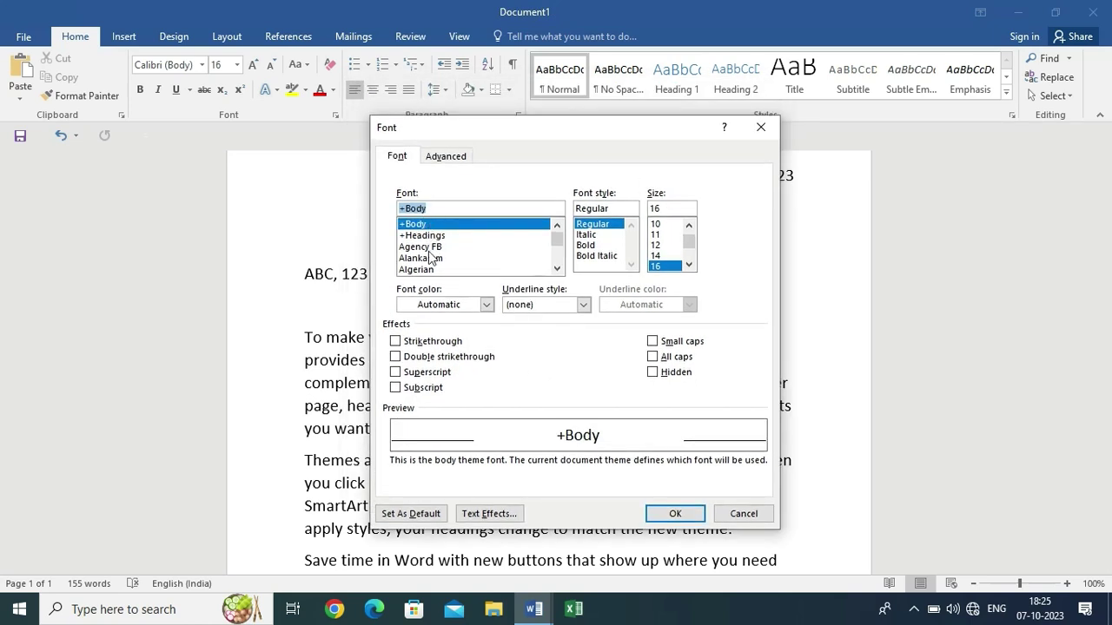
scroll(430, 252, down, 2)
scroll(427, 250, up, 2)
click(675, 514)
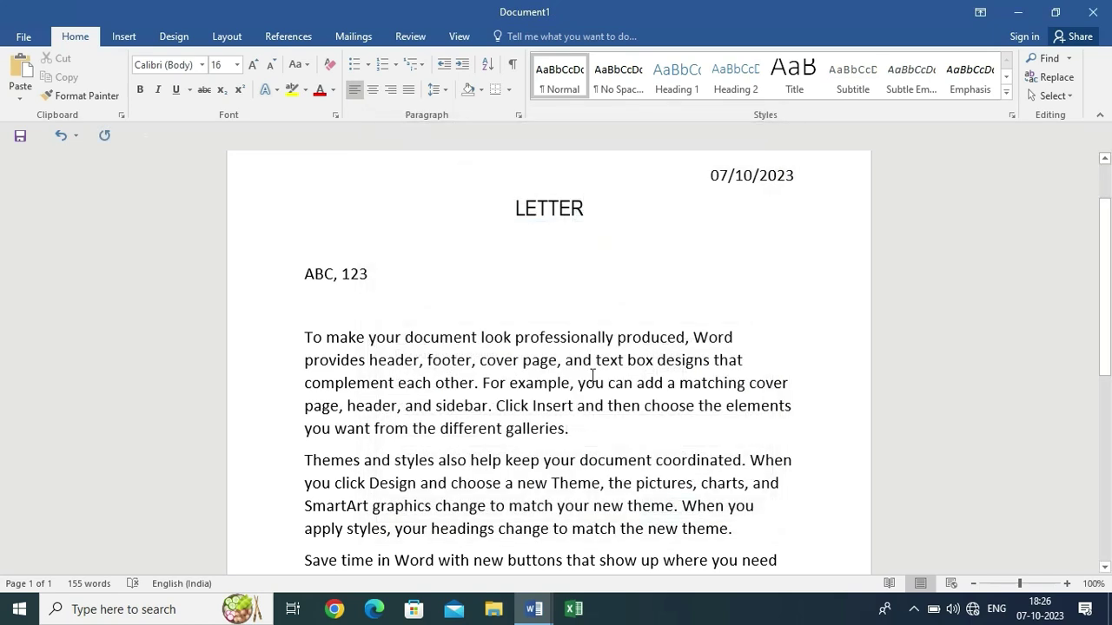
key(ctrl+d)
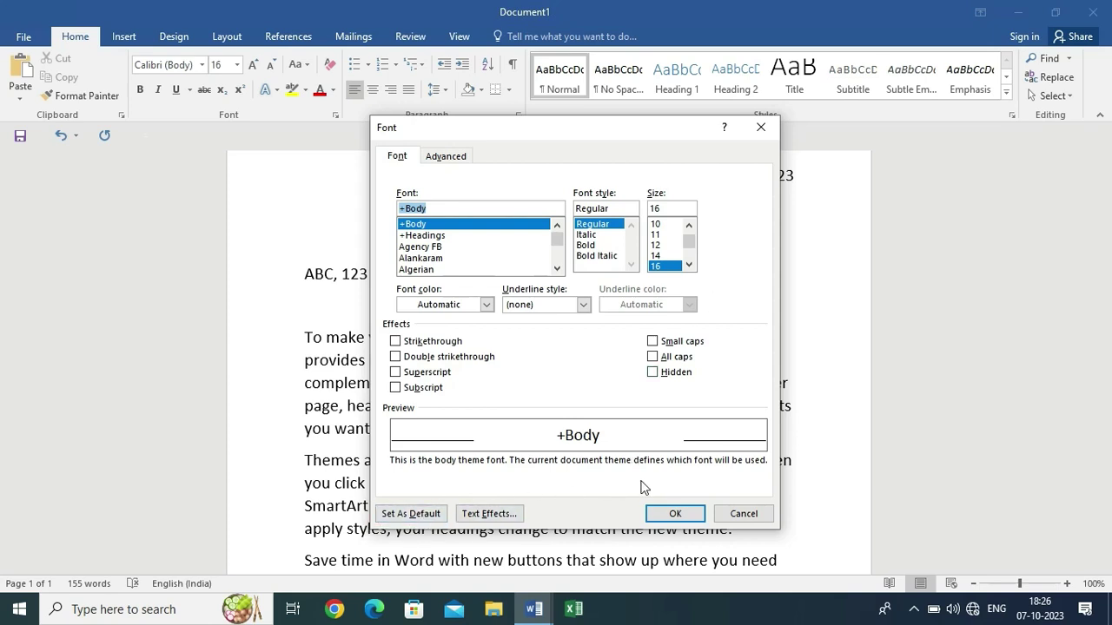
click(742, 513)
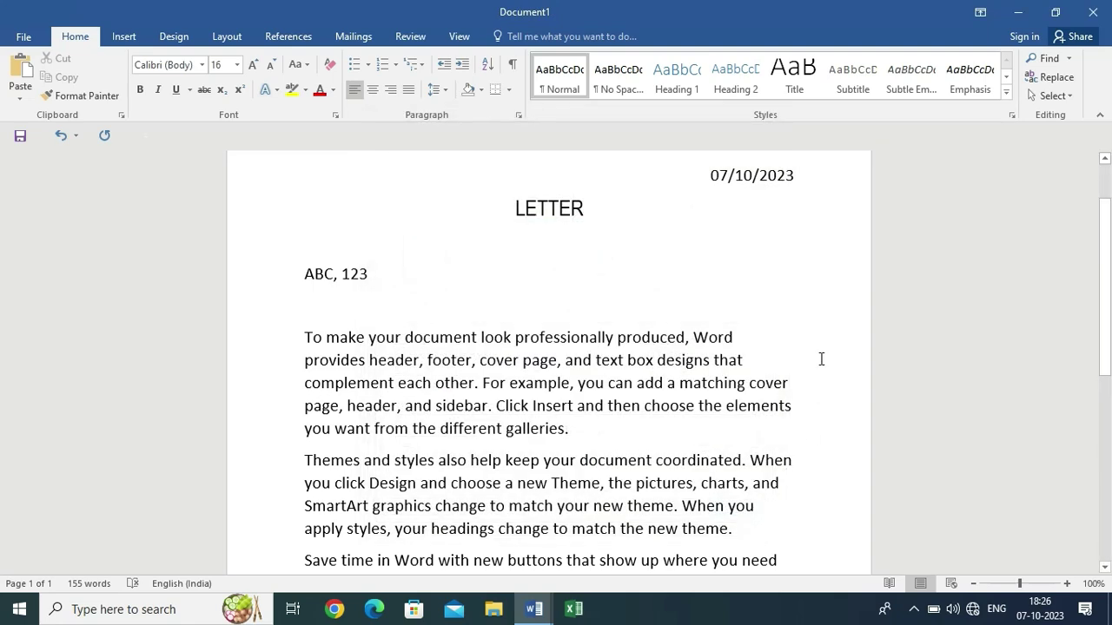
scroll(697, 325, up, 3)
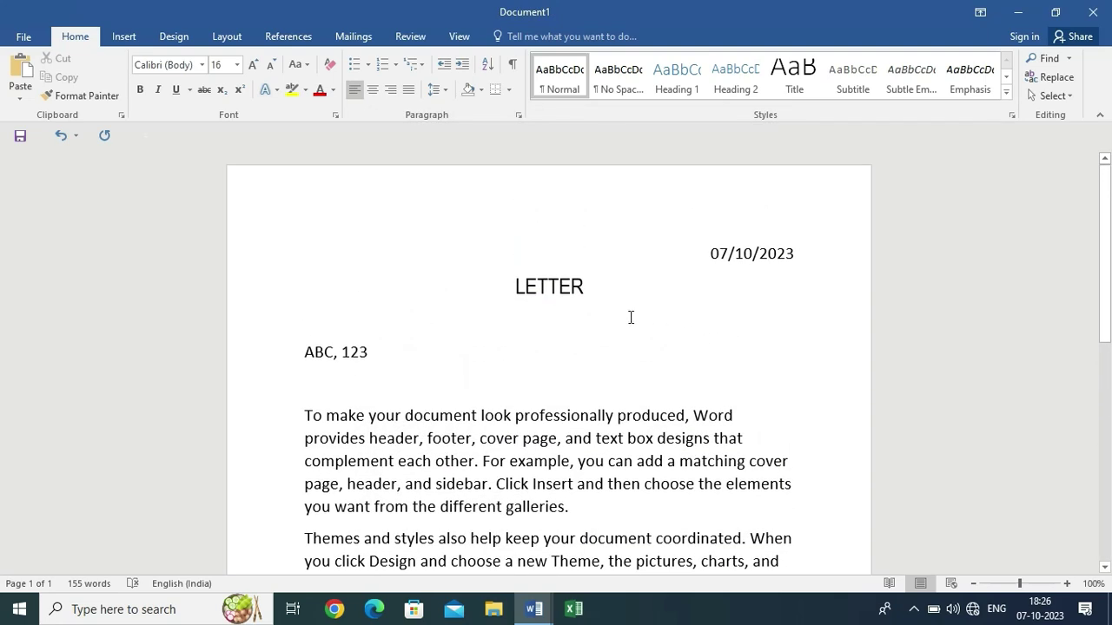
Undo the last edit and centre the ABC, 123 line with Ctrl+E.
key(ctrl+z)
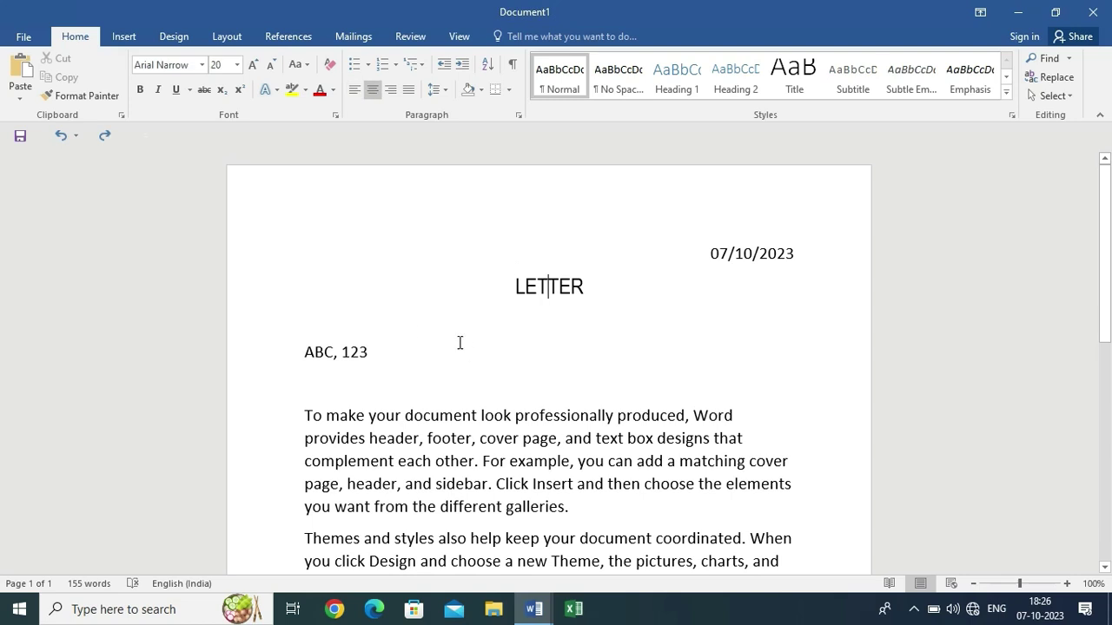
click(306, 350)
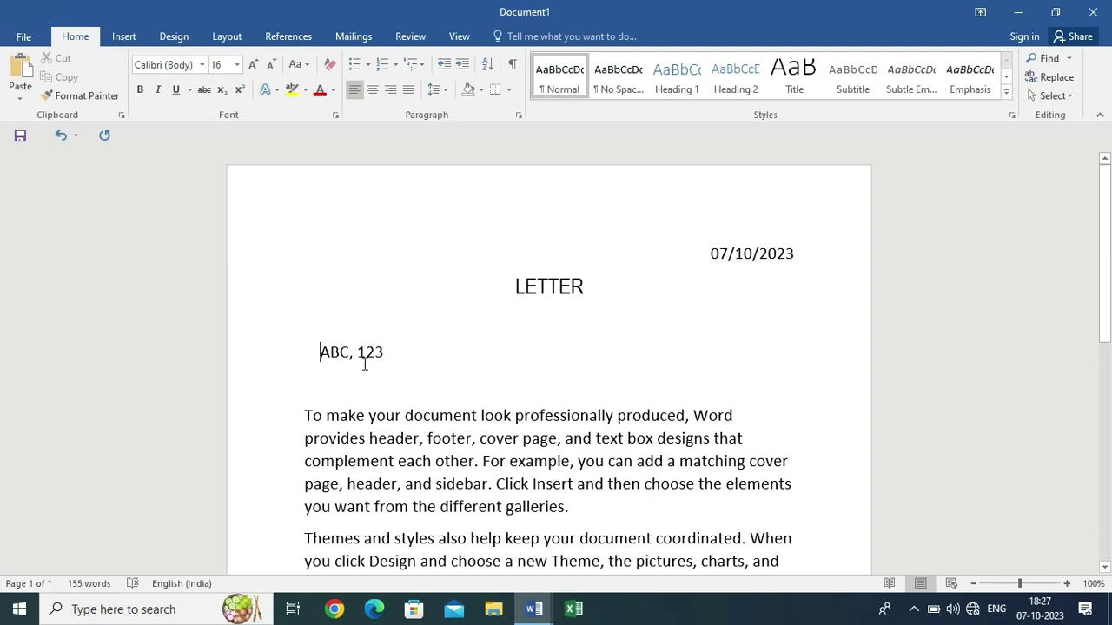
key(ctrl+e)
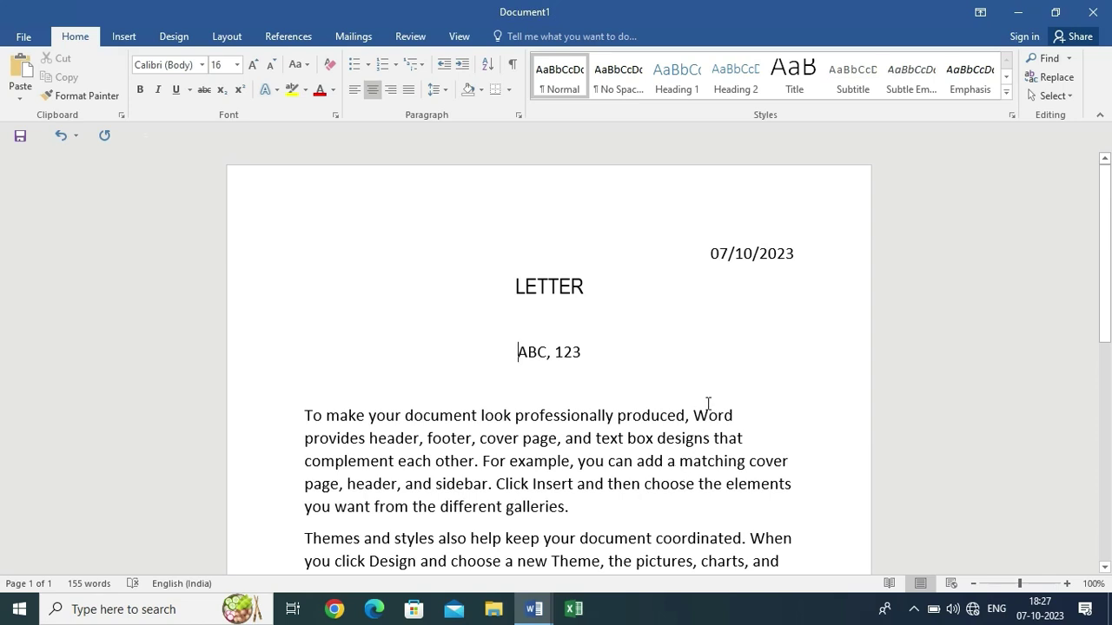
Centre the first body paragraph and show the Navigation pane's headings outline.
drag(576, 509, 304, 415)
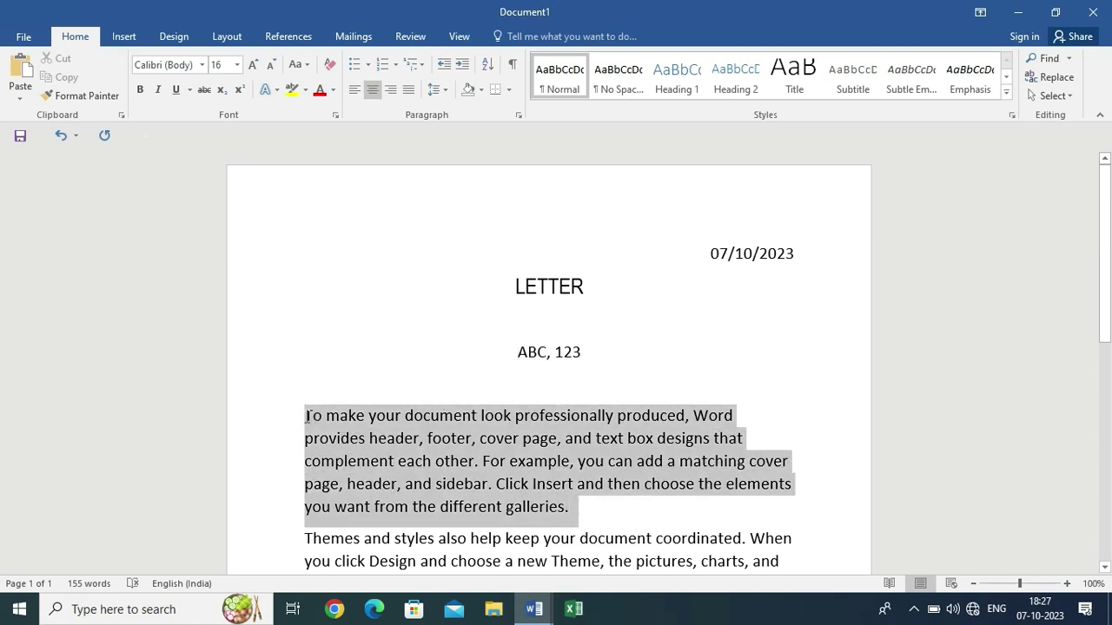
key(ctrl+e)
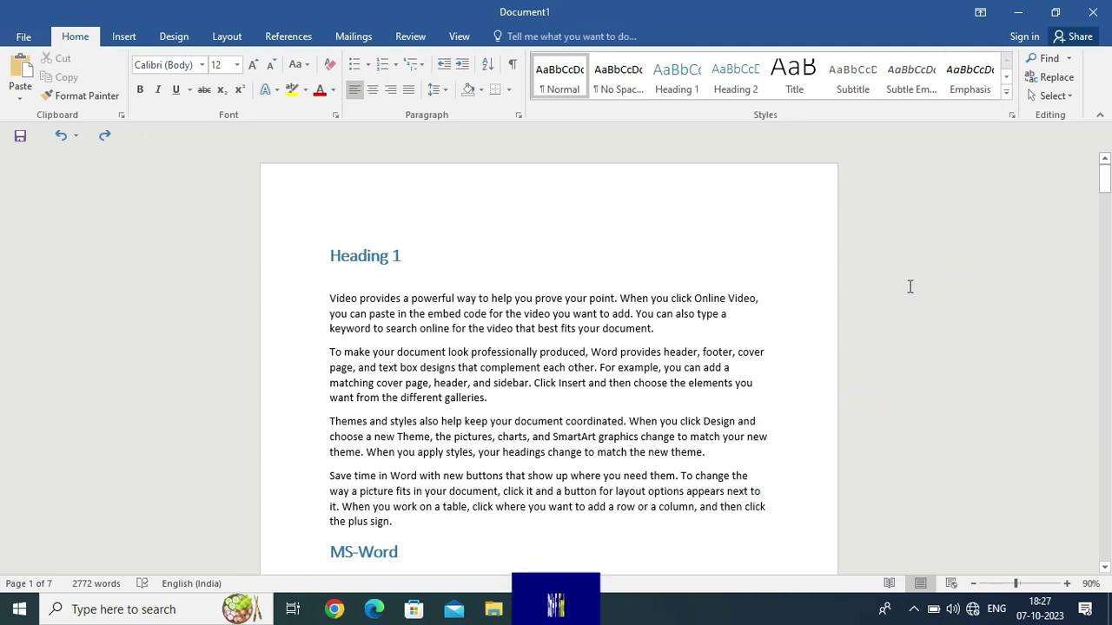
key(ctrl+f)
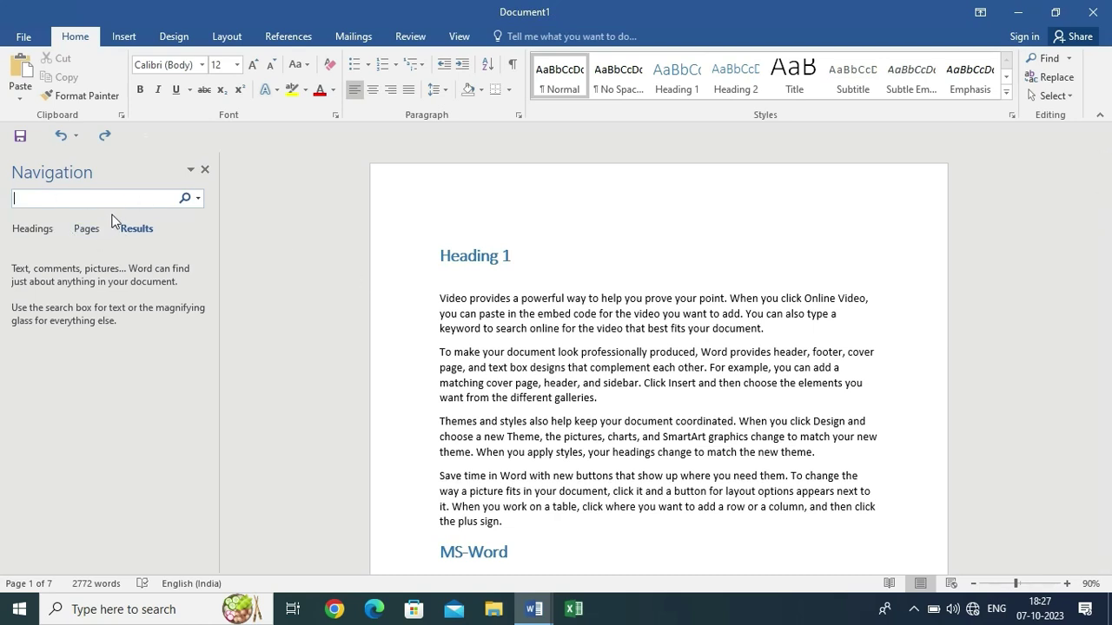
click(32, 229)
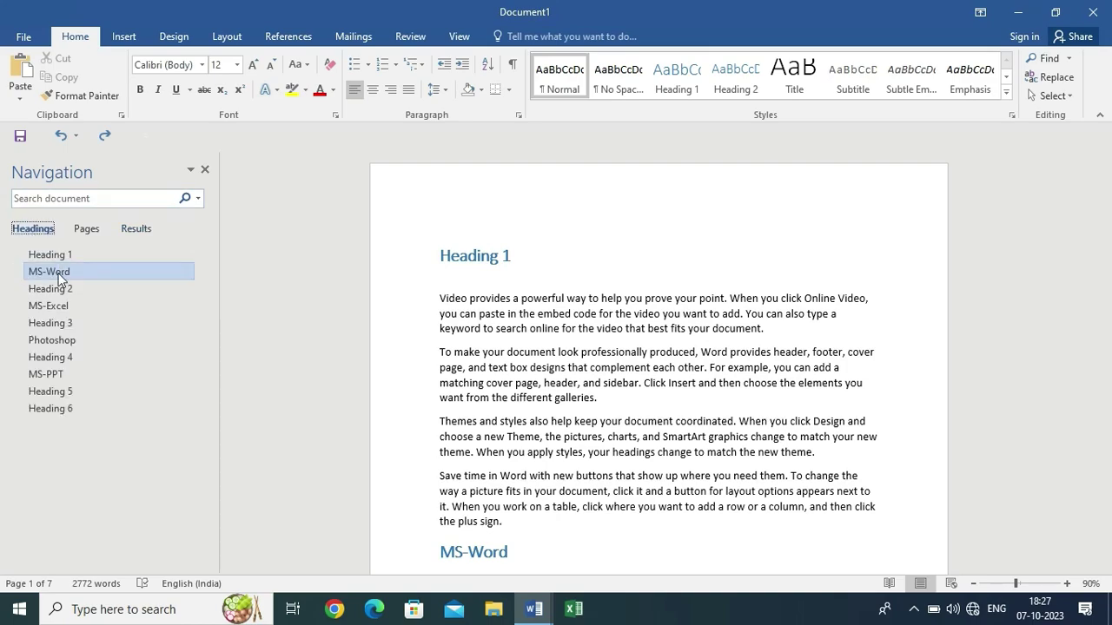
Jump to Heading 1, Photoshop, Heading 2, Photoshop, MS-Word, then back to Heading 1.
scroll(614, 302, down, 2)
scroll(572, 309, up, 7)
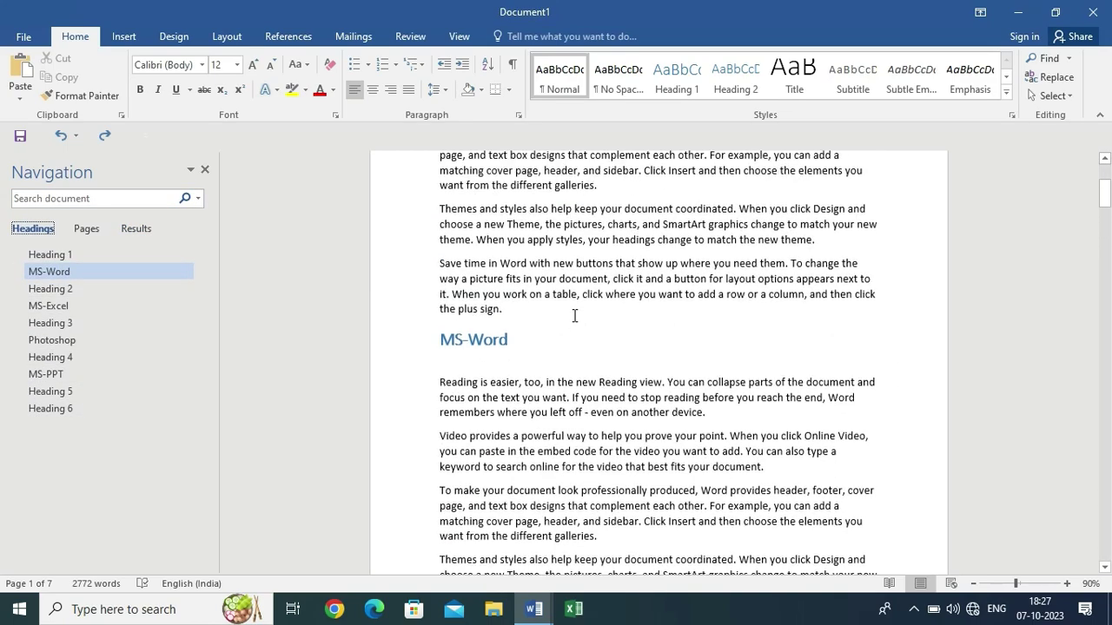
click(61, 256)
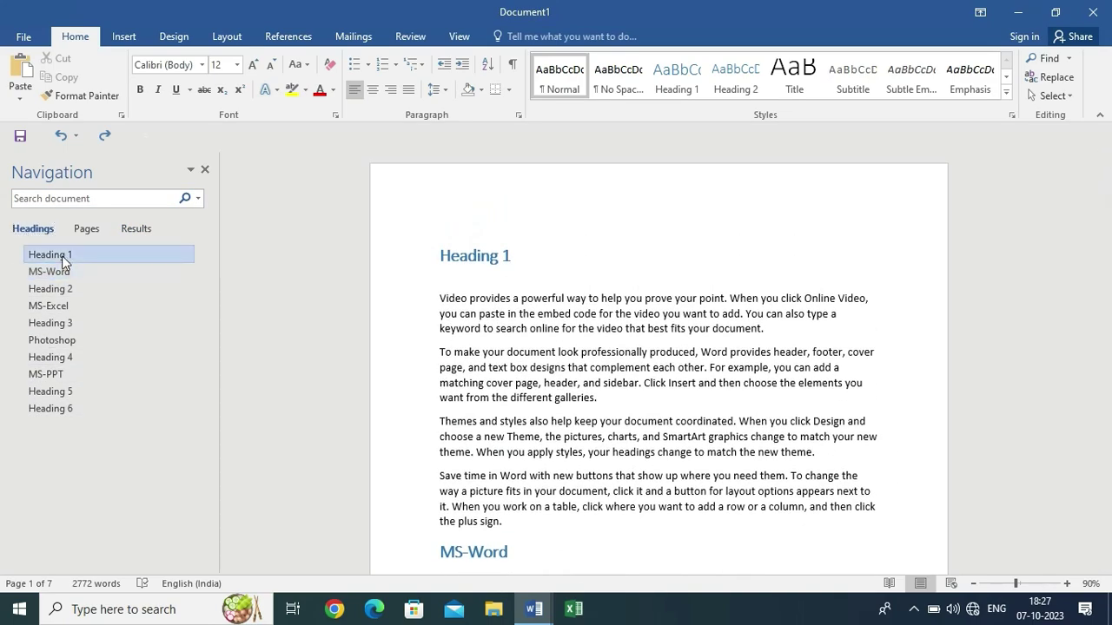
click(63, 340)
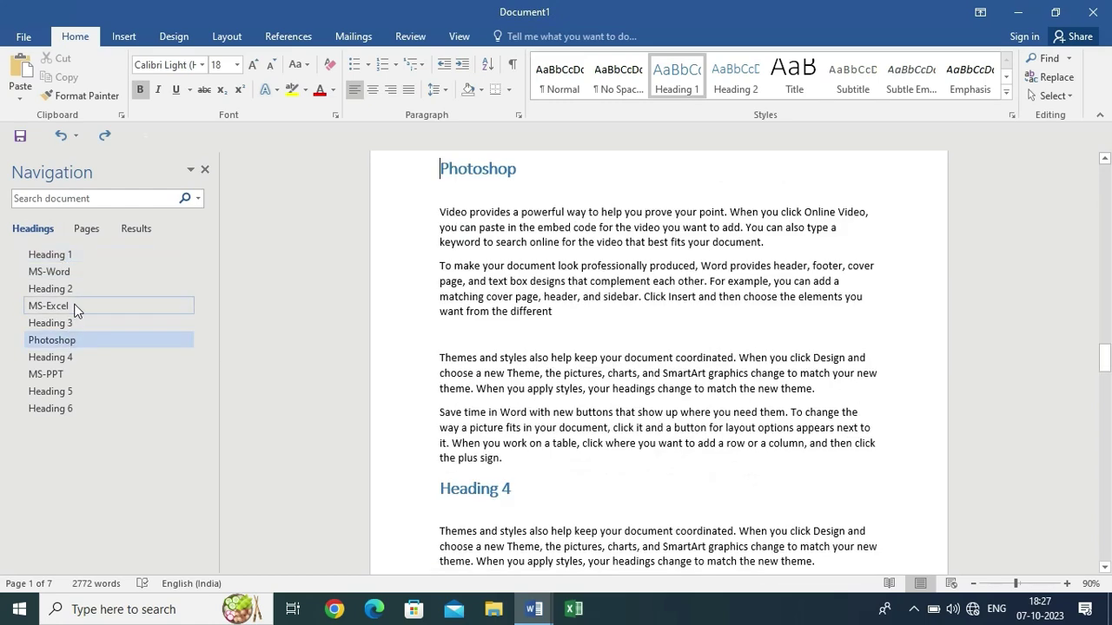
click(76, 295)
click(77, 341)
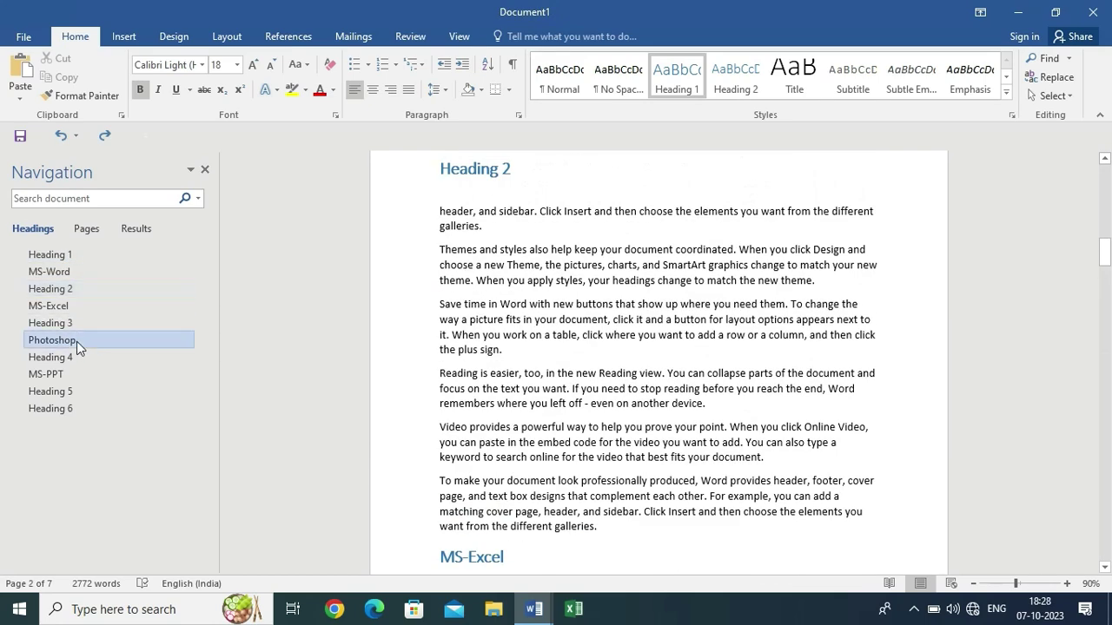
click(79, 272)
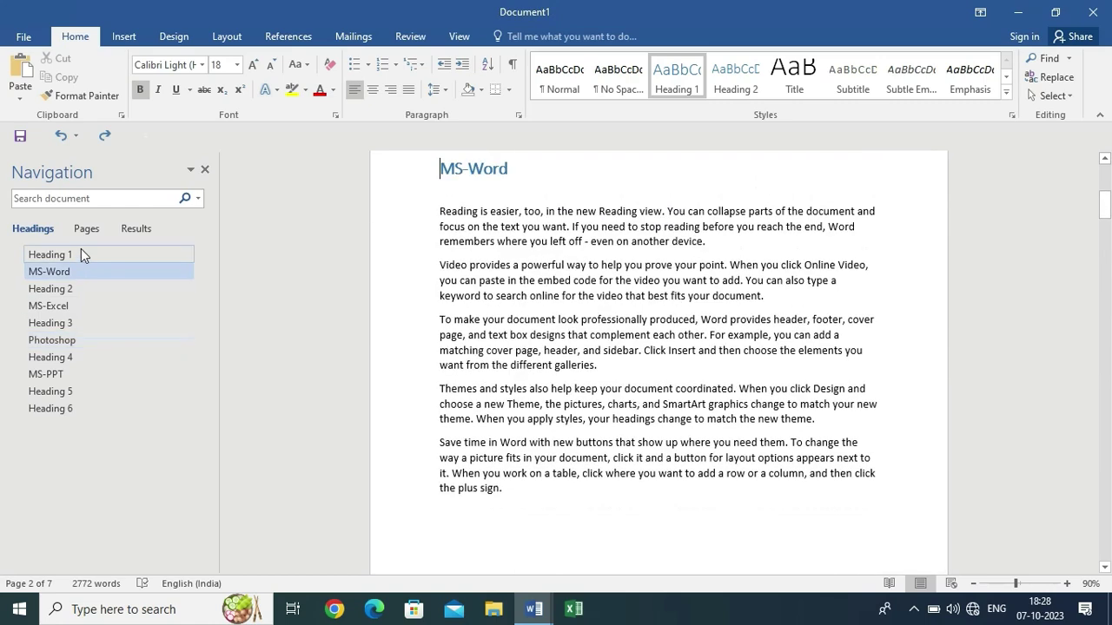
click(81, 251)
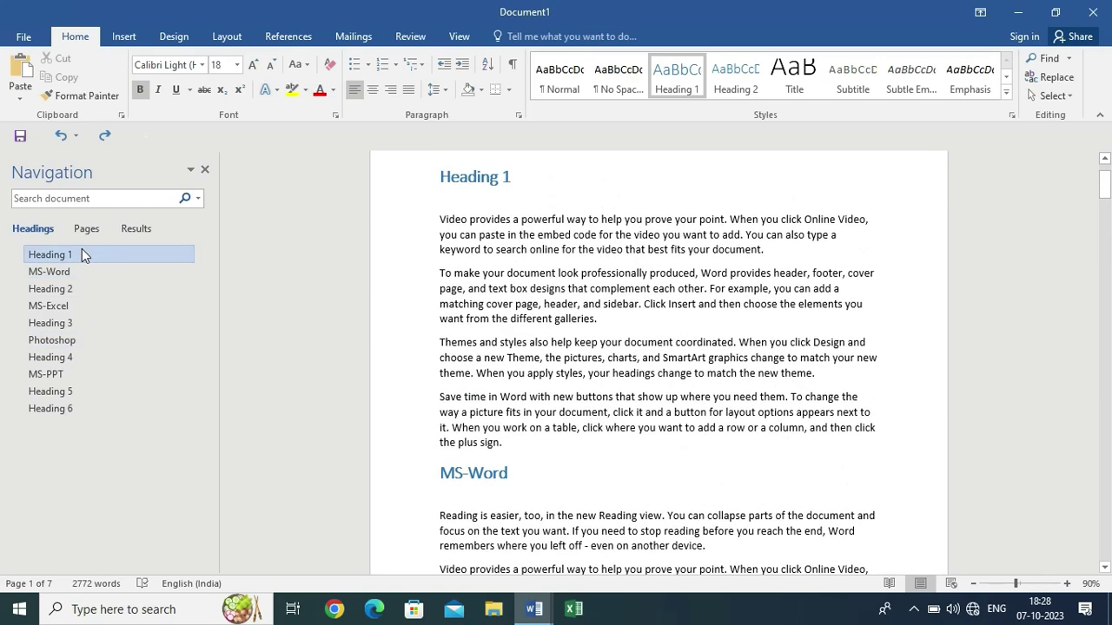
Show the document as page thumbnails and jump to page 6, then page 2.
click(93, 232)
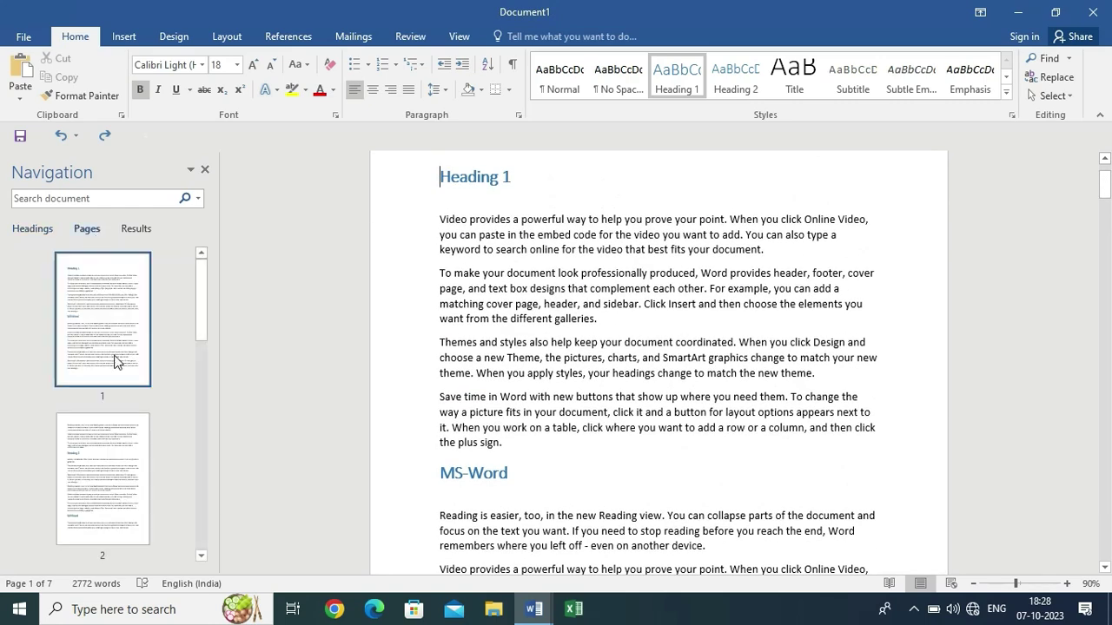
scroll(101, 378, down, 10)
click(105, 340)
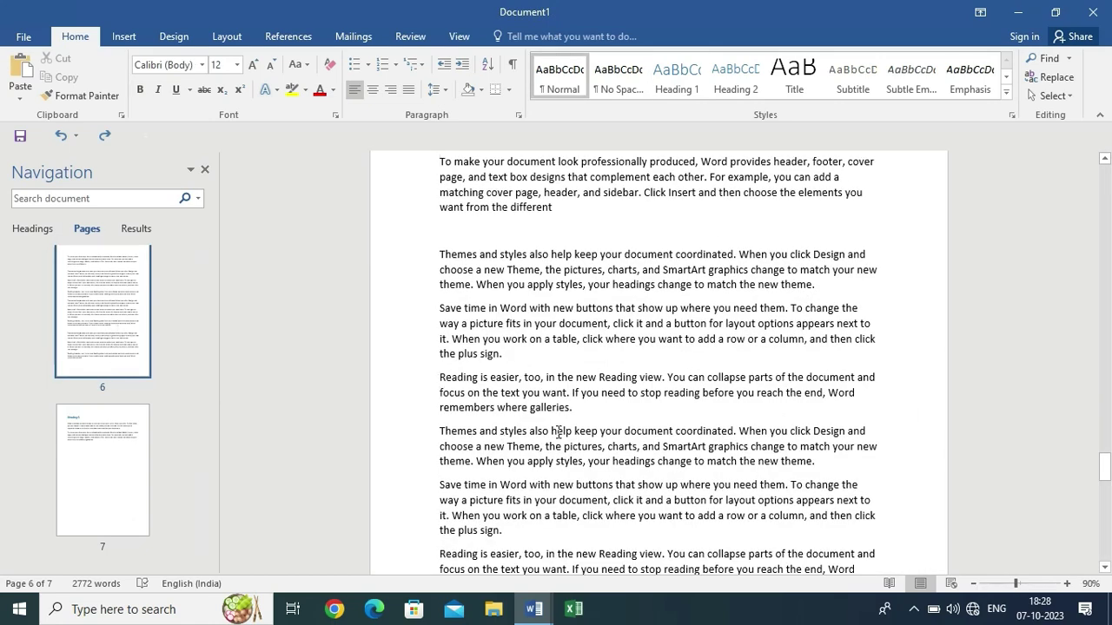
scroll(113, 374, up, 10)
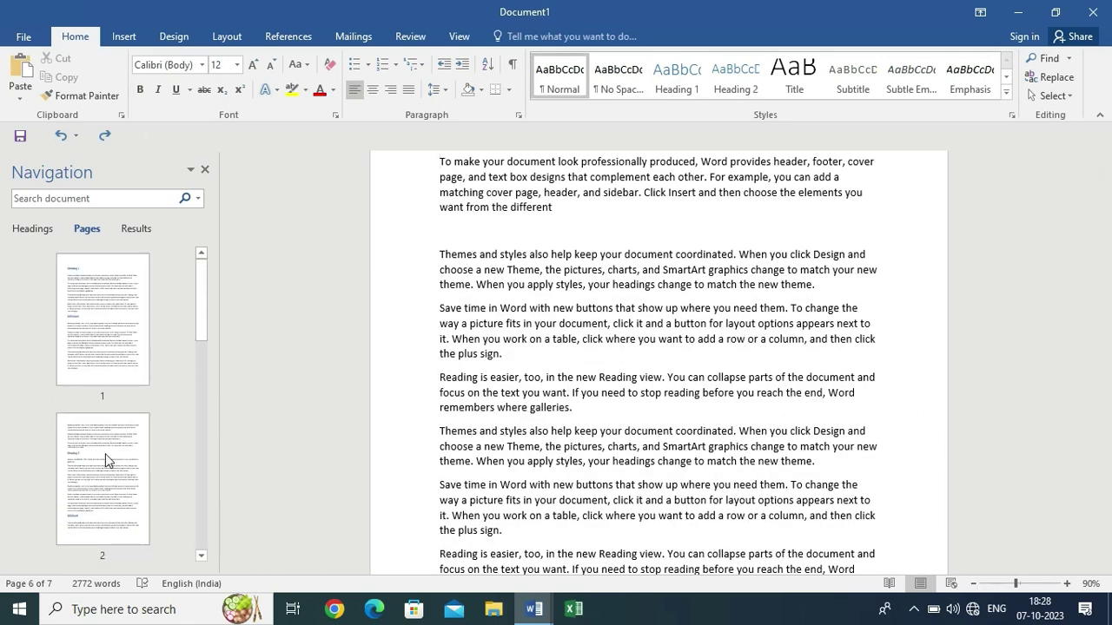
click(106, 459)
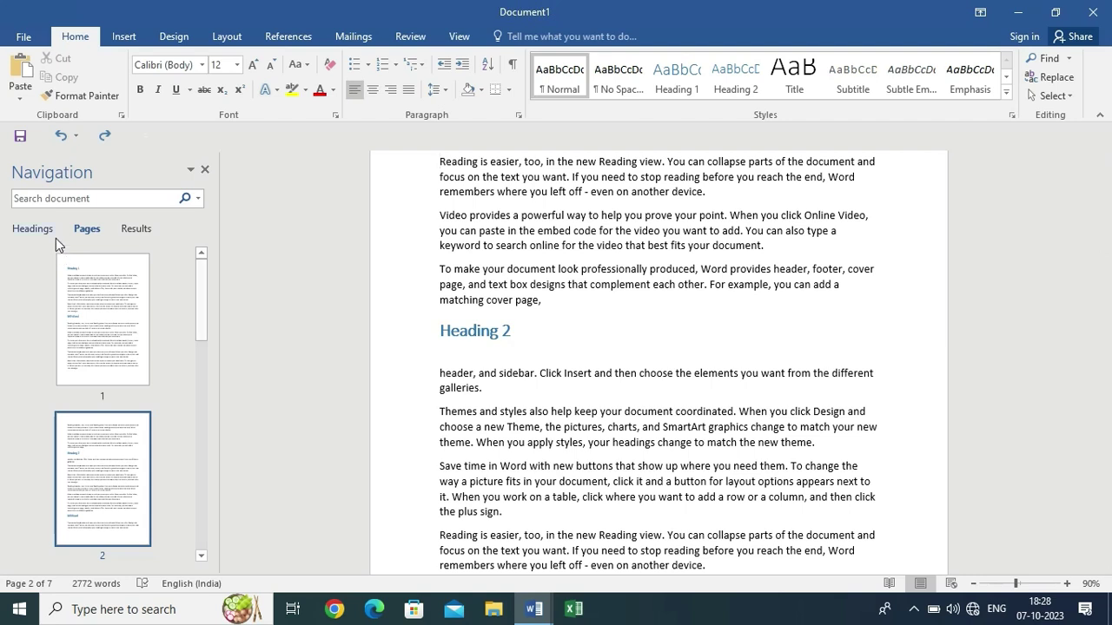
Search the document for Video and review matches under the Headings and Pages tabs.
click(90, 199)
text(Video)
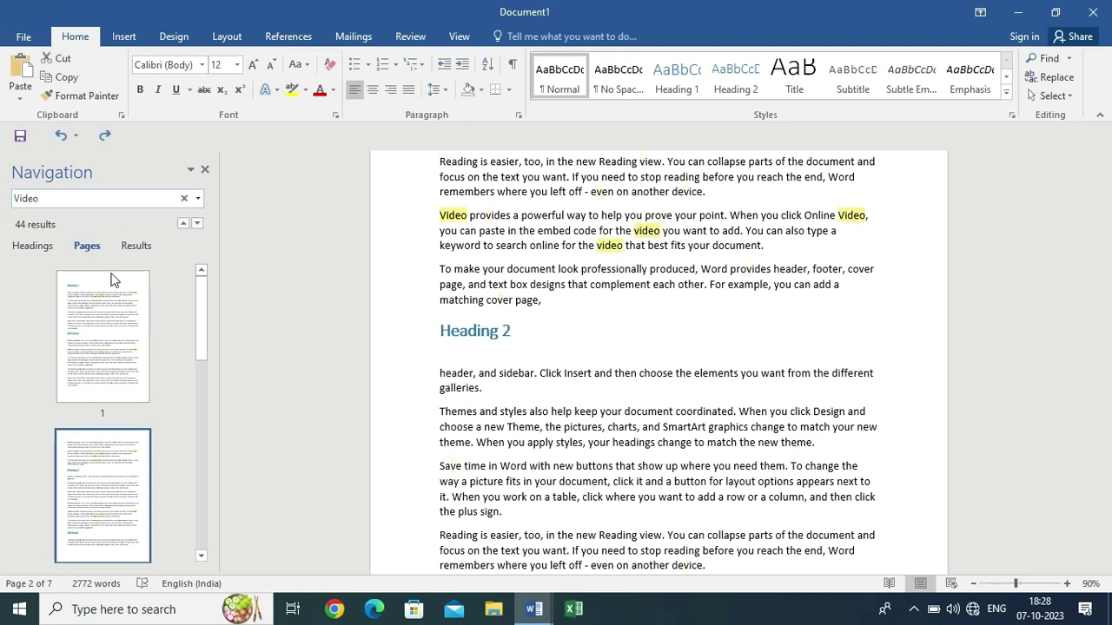
click(15, 246)
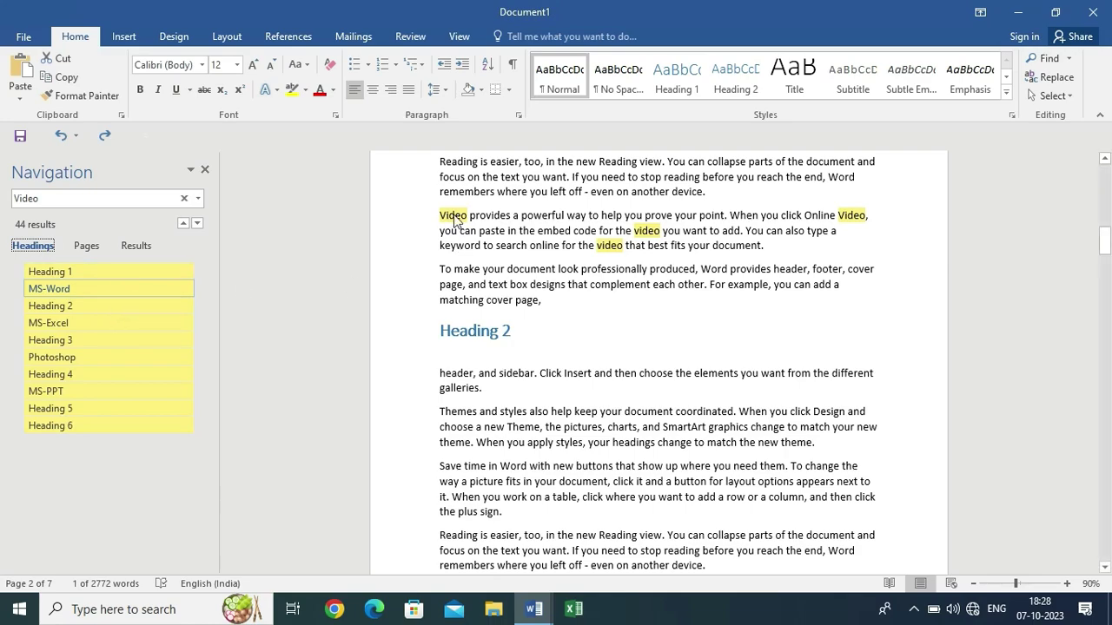
scroll(664, 296, down, 5)
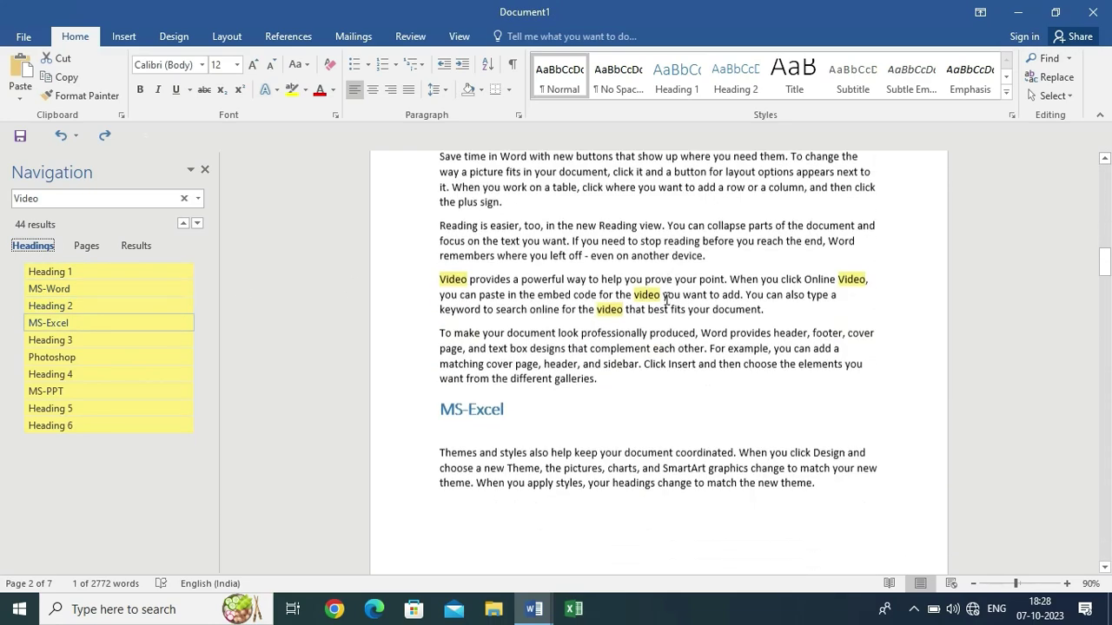
scroll(667, 297, up, 10)
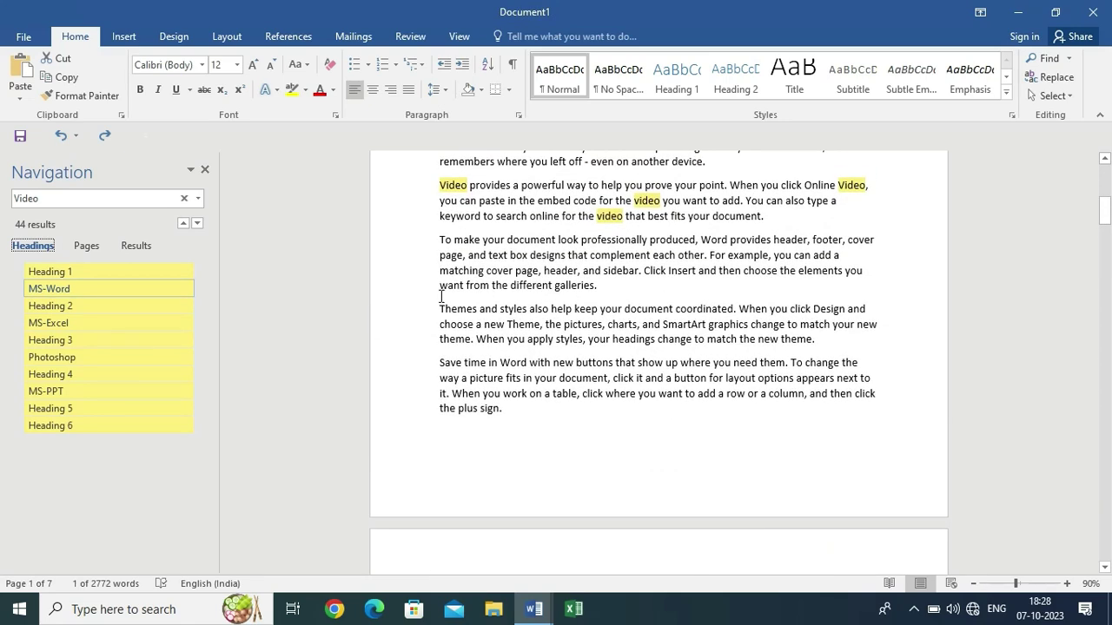
click(79, 246)
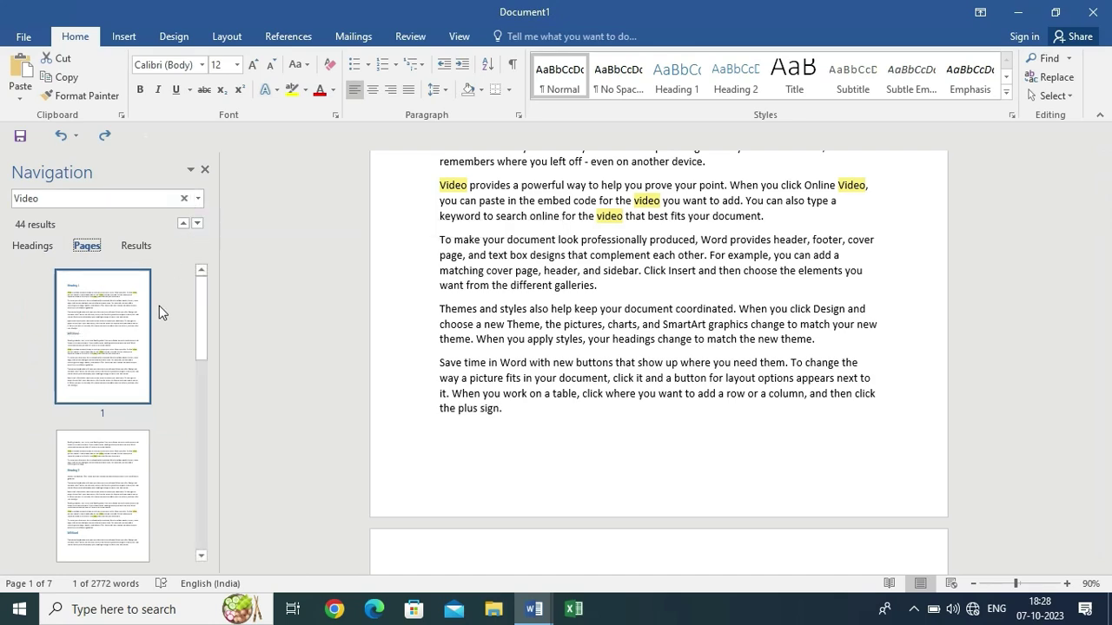
Step forward through the Video search results fourteen times with the next-result arrow.
click(199, 226)
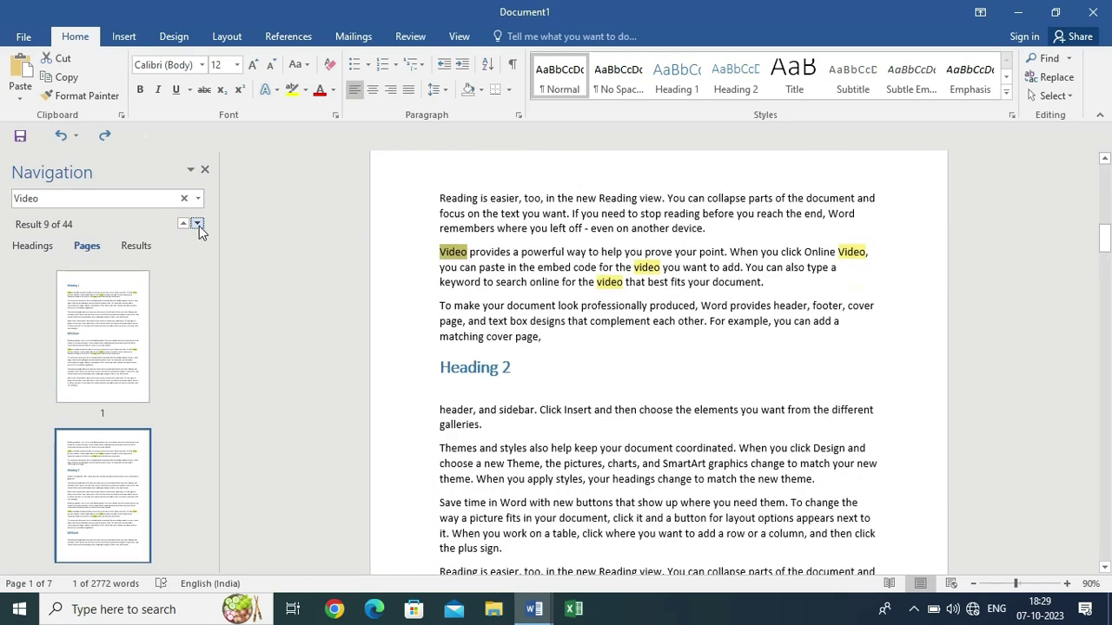
click(199, 226)
click(199, 226)
click(199, 226)
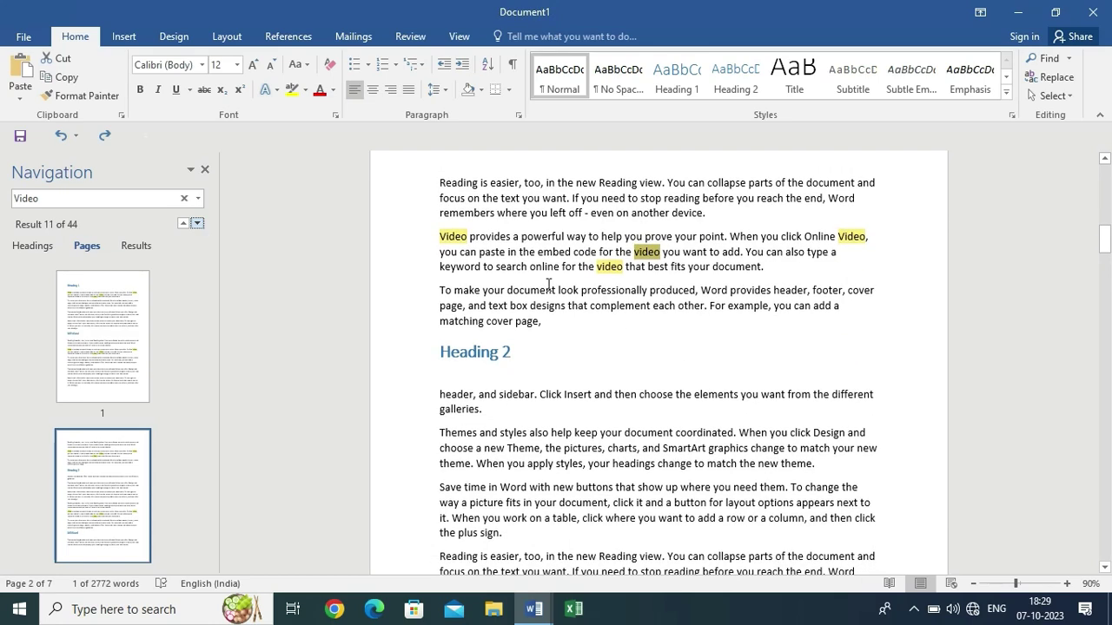
click(199, 226)
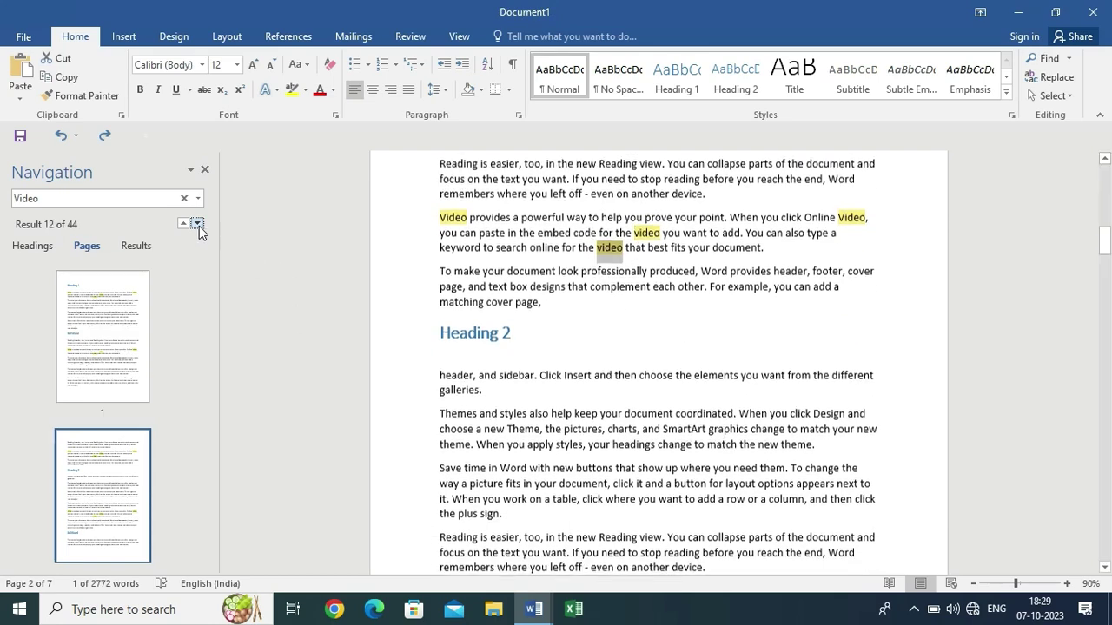
click(199, 226)
click(199, 226)
click(199, 226)
click(199, 226)
click(199, 226)
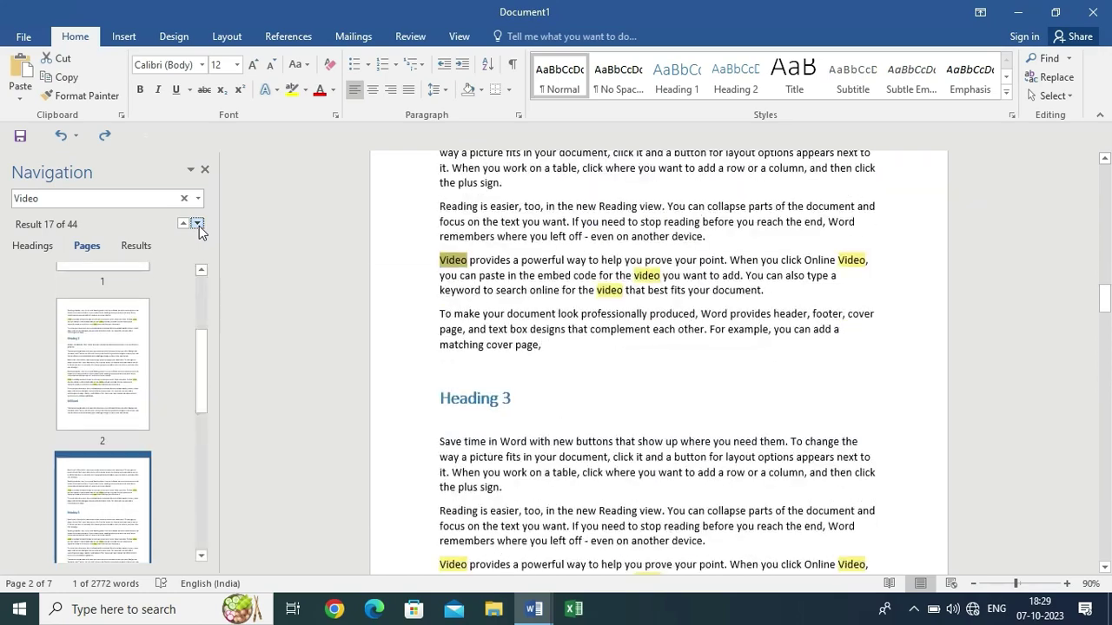
click(199, 226)
click(199, 226)
click(199, 226)
click(199, 226)
click(199, 226)
click(199, 225)
click(199, 226)
click(199, 225)
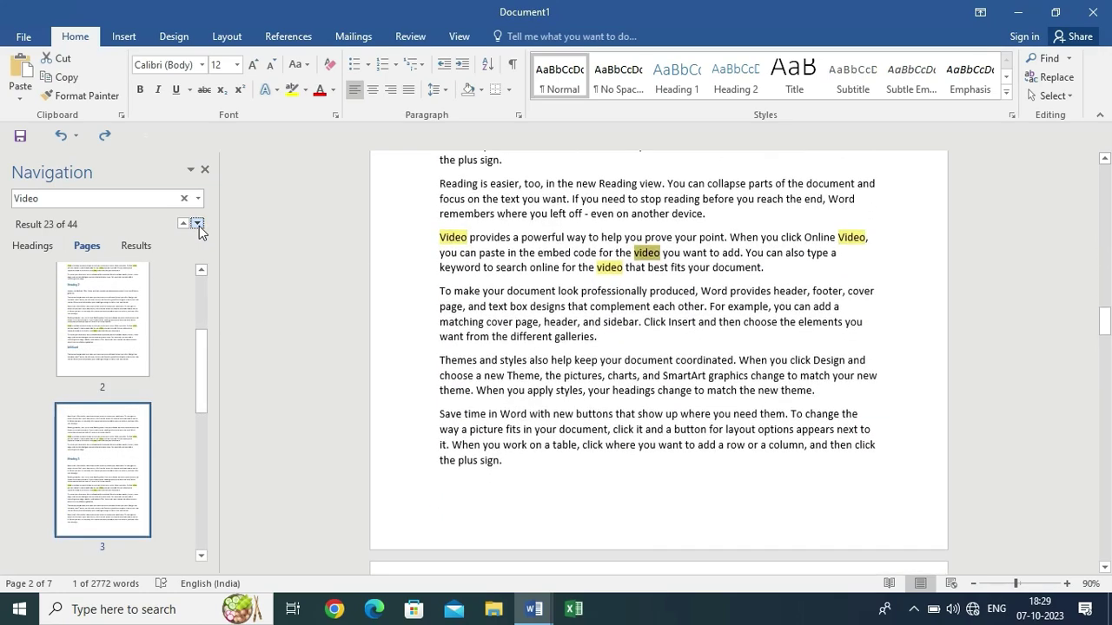
click(199, 226)
click(199, 226)
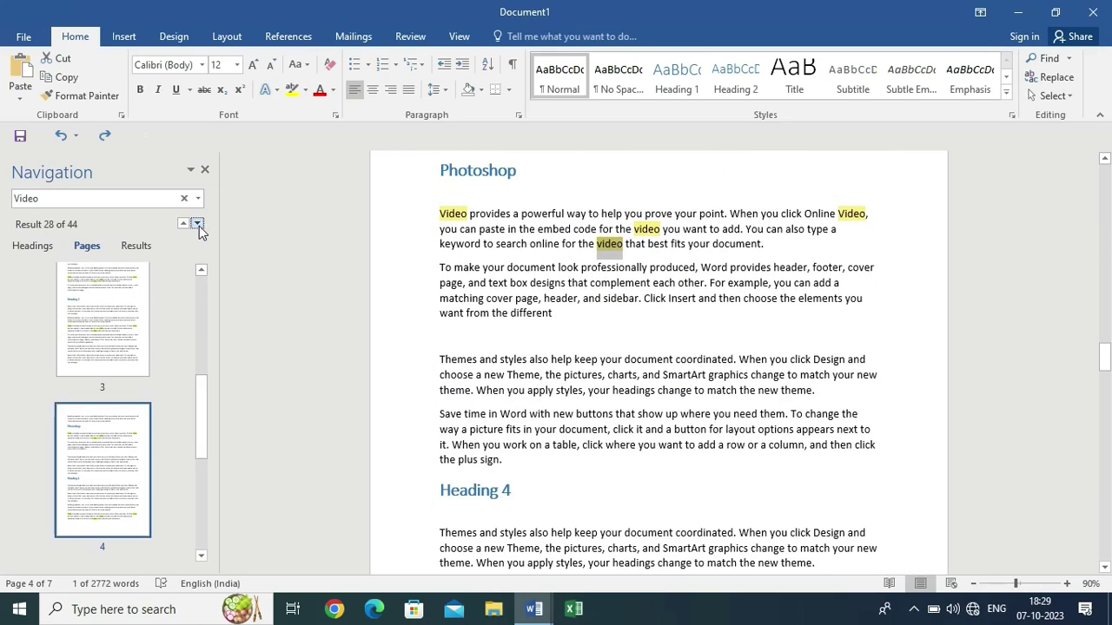
Close the Navigation pane and go to page 2 using the Go To dialog.
click(205, 172)
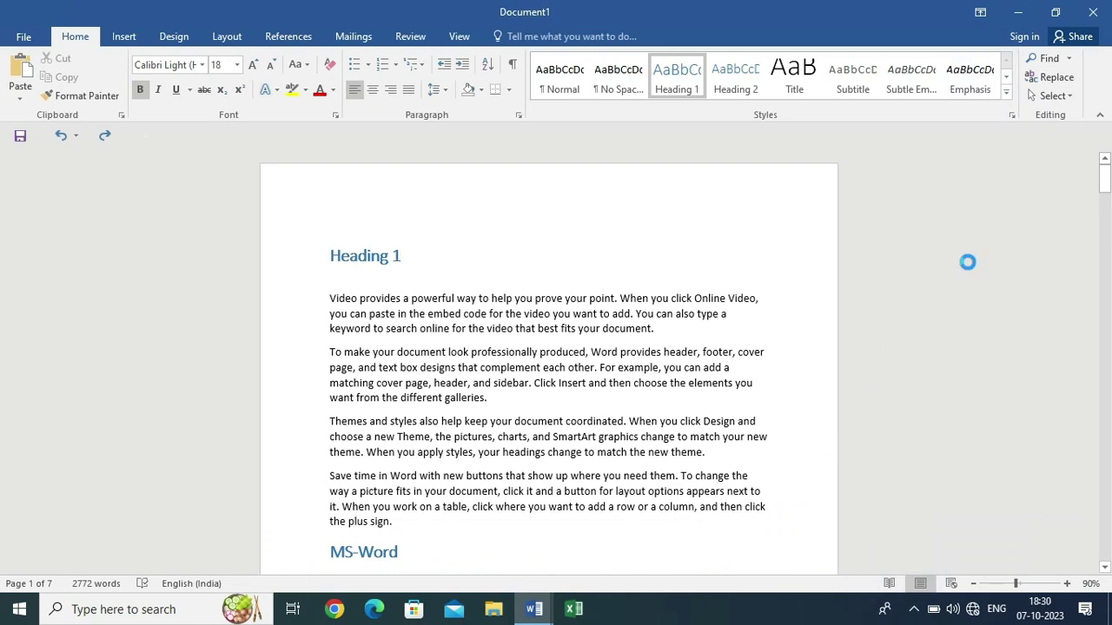
key(ctrl+g)
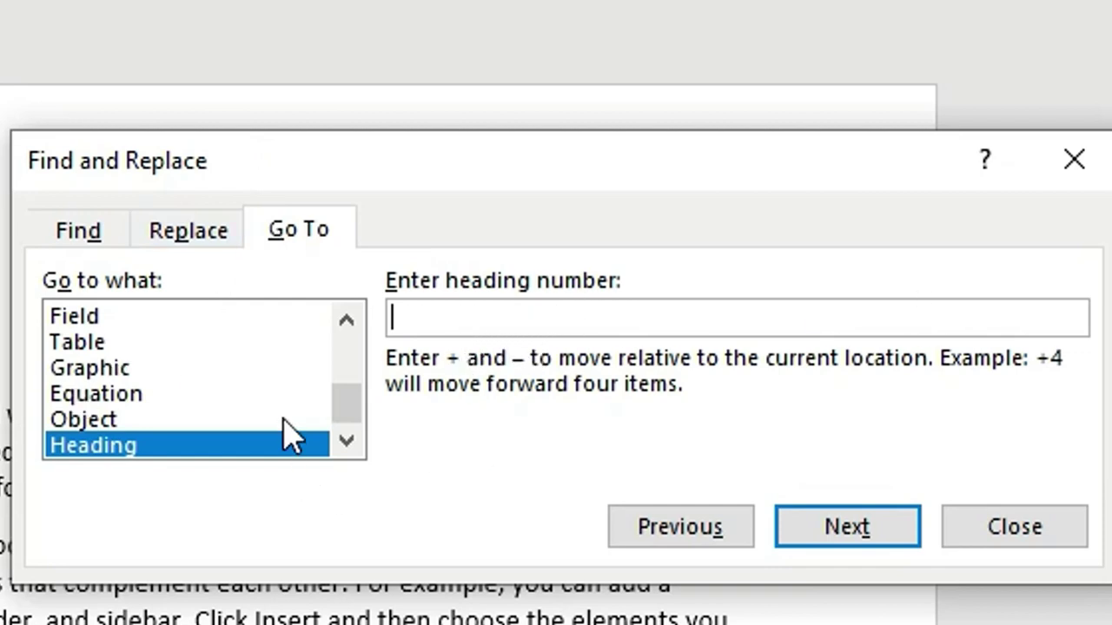
scroll(106, 344, up, 1)
scroll(105, 344, up, 2)
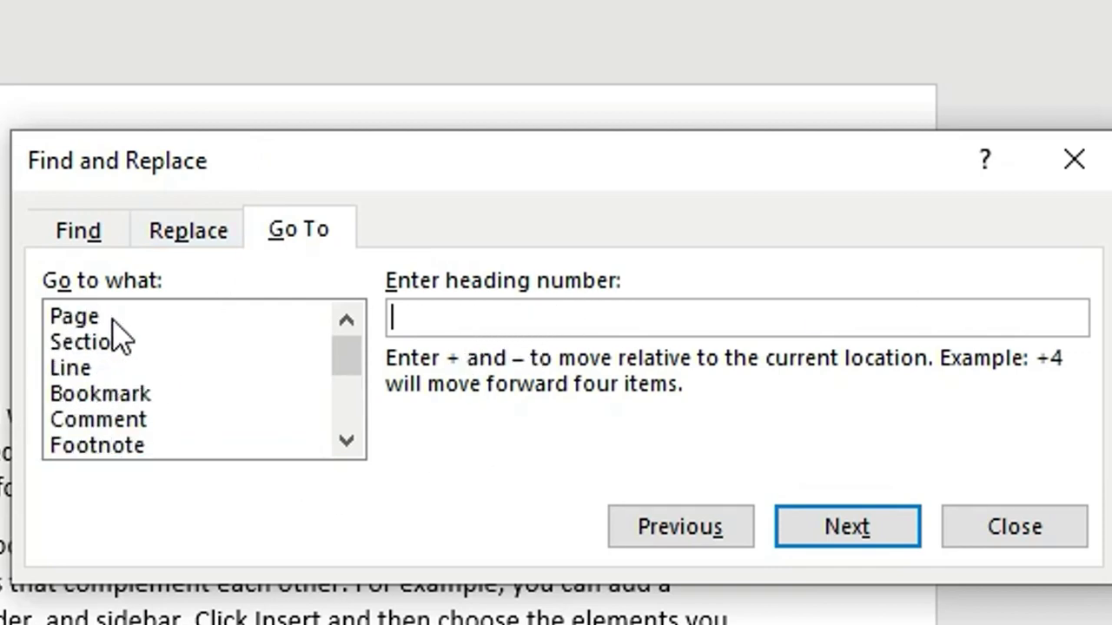
click(109, 319)
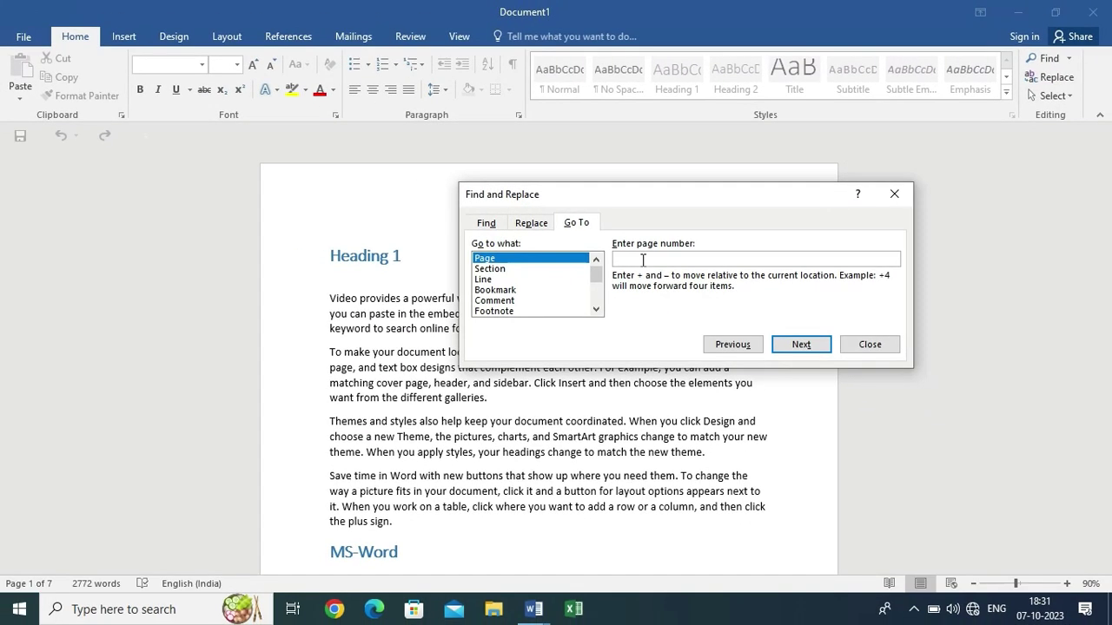
text(2)
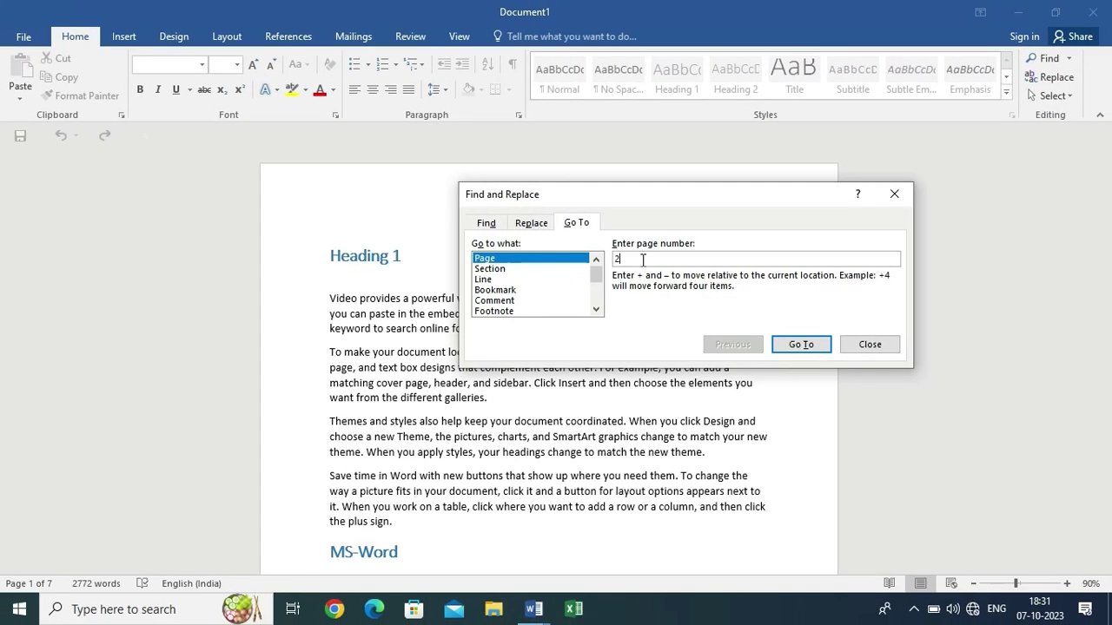
click(801, 344)
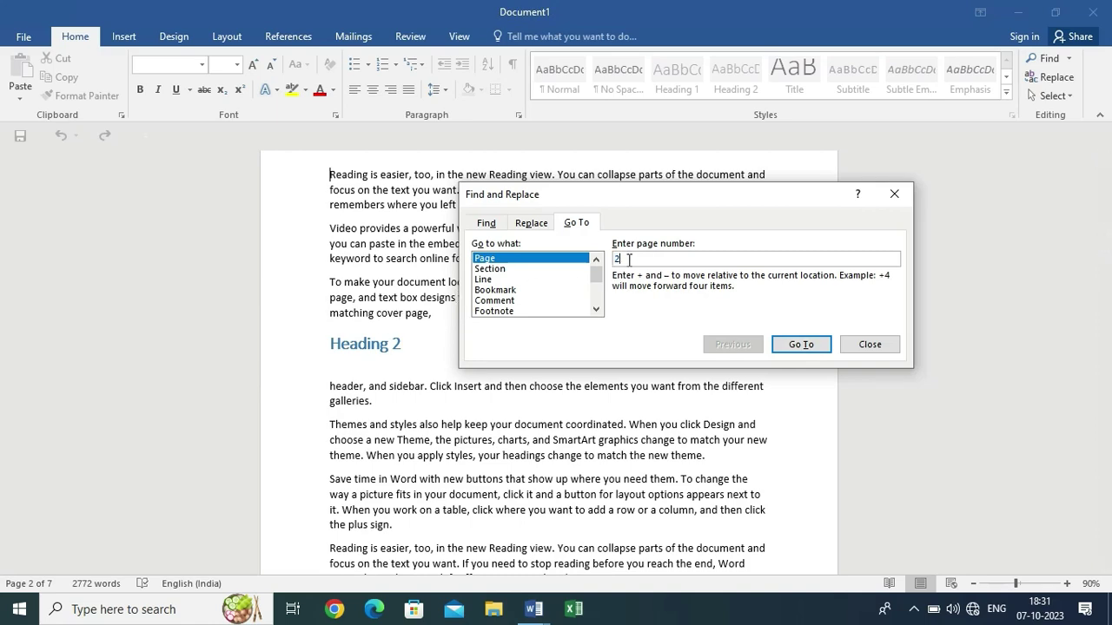
Jump on to page 5 of 7, the MS-PPT section.
text(5)
click(782, 345)
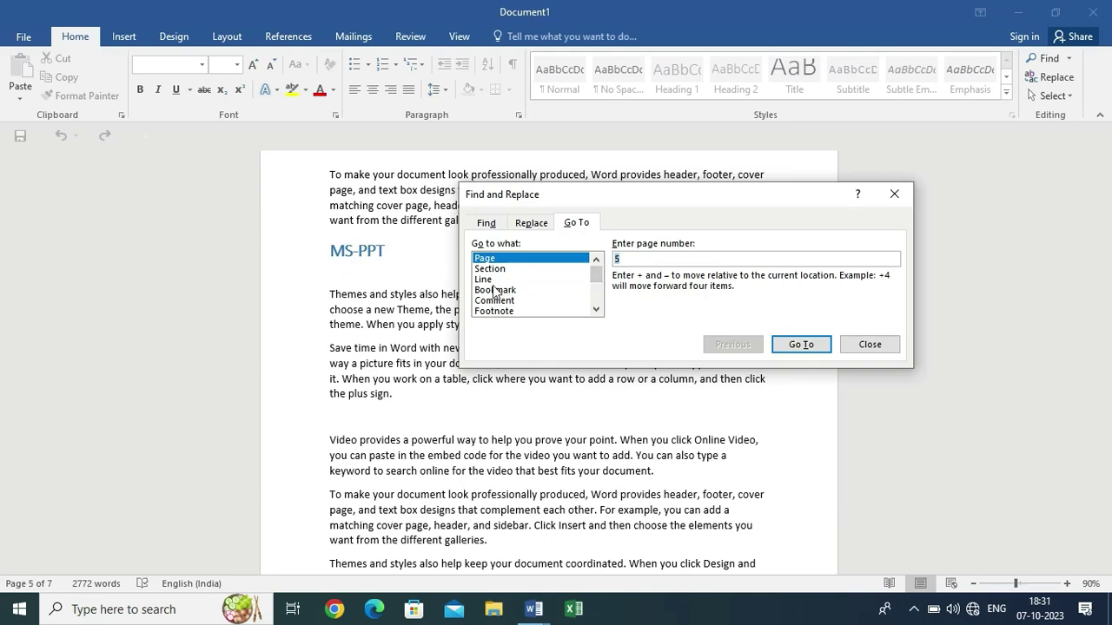
scroll(496, 299, down, 3)
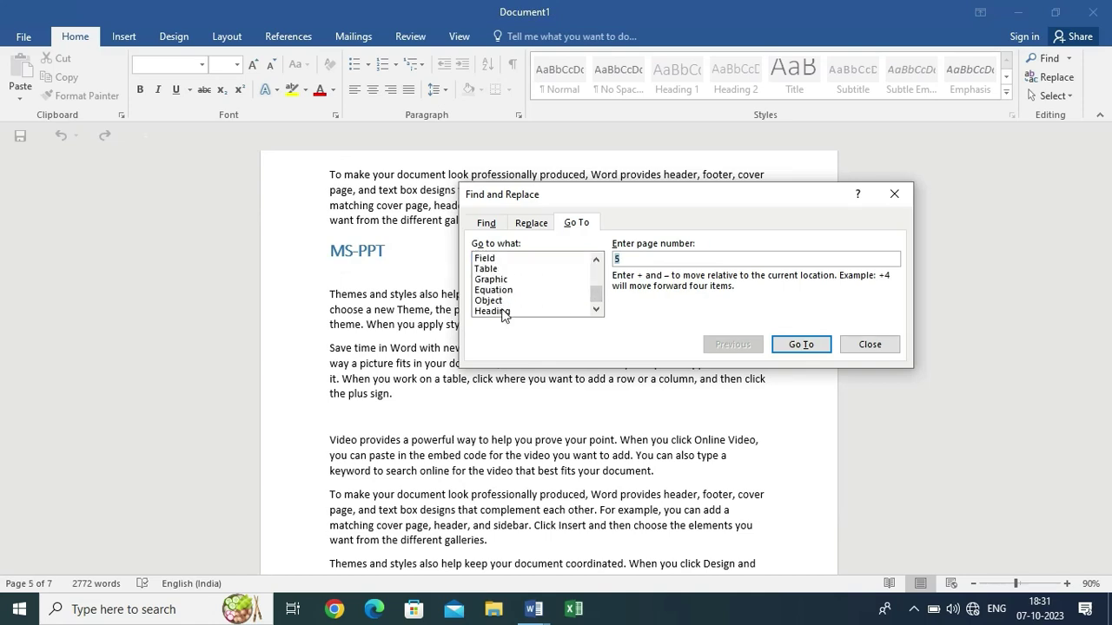
Go to heading number 2, then heading number 5.
click(503, 311)
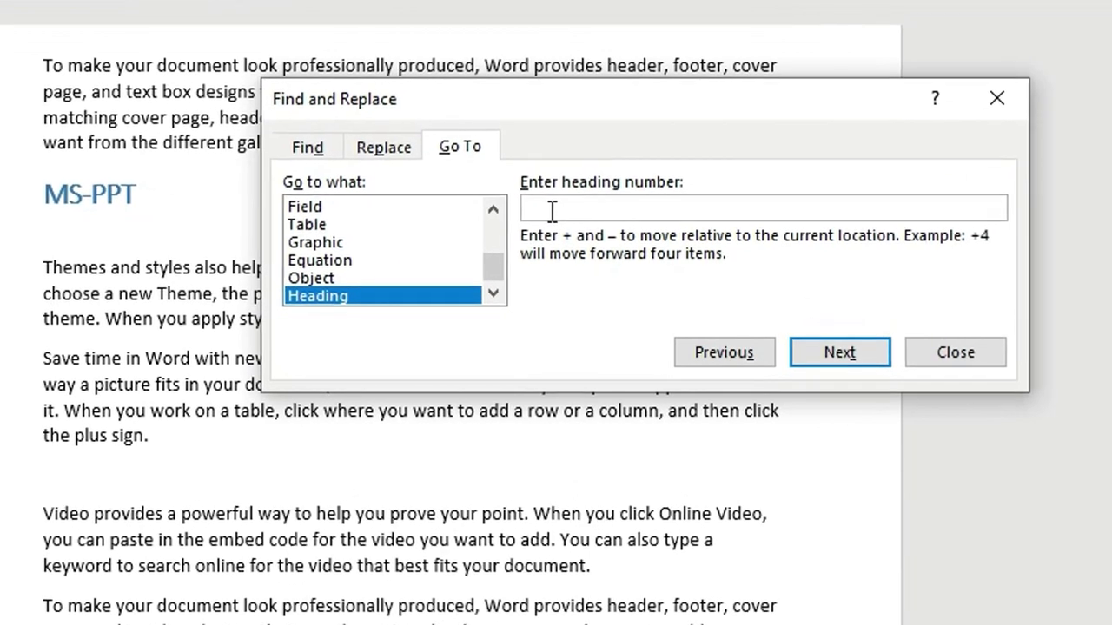
click(551, 211)
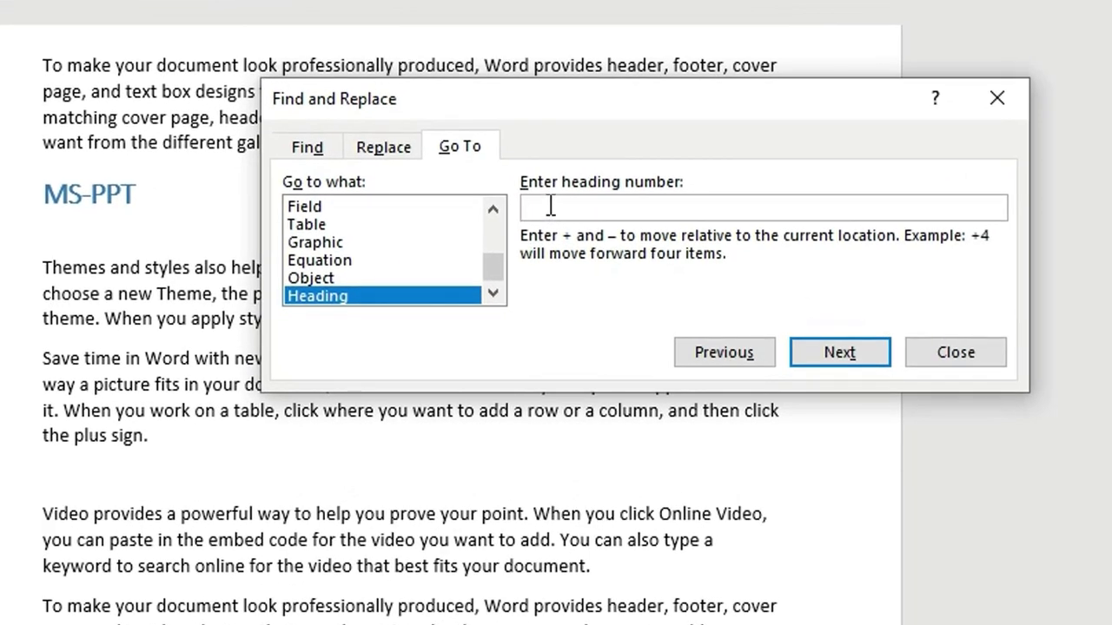
text(2)
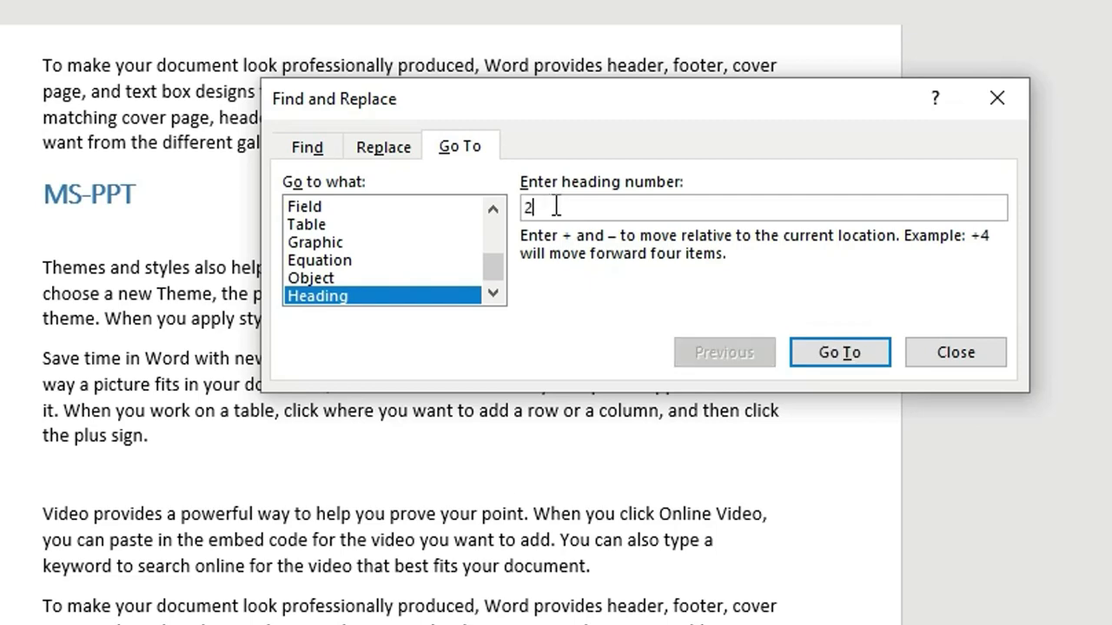
click(850, 356)
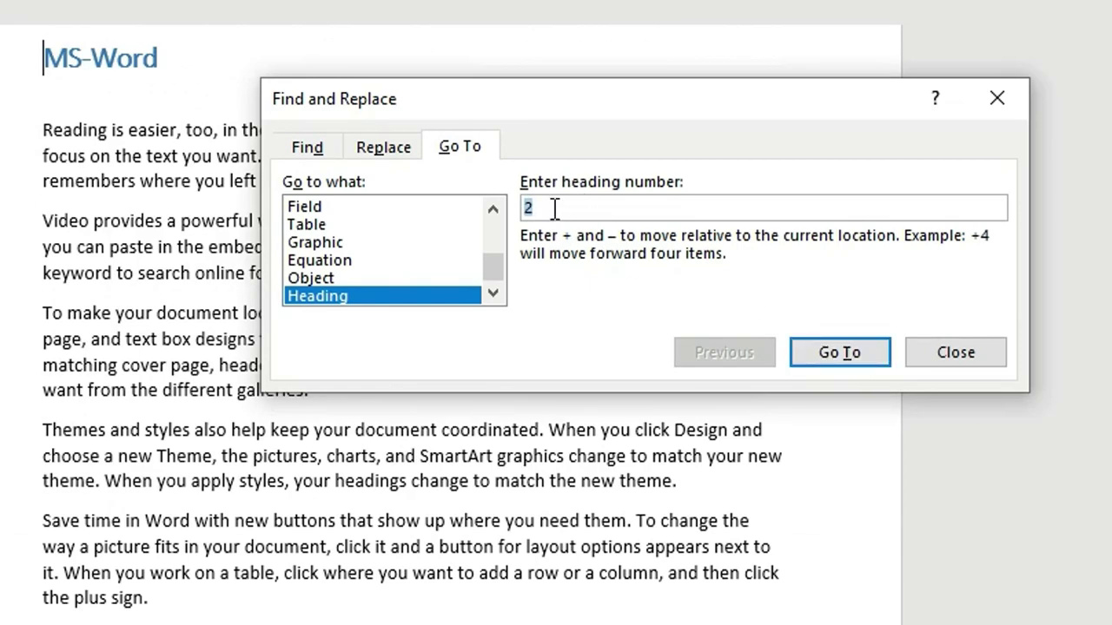
text(5)
click(831, 353)
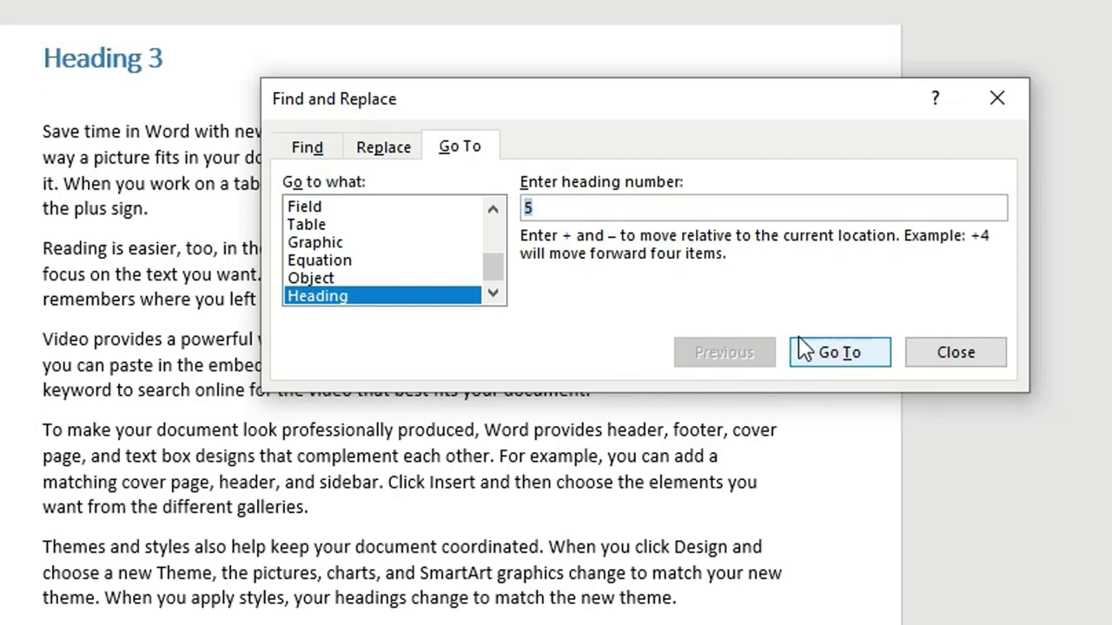
Go to heading number 3, then close the Go To dialog.
click(556, 209)
key(BackSpace)
text(3)
click(834, 348)
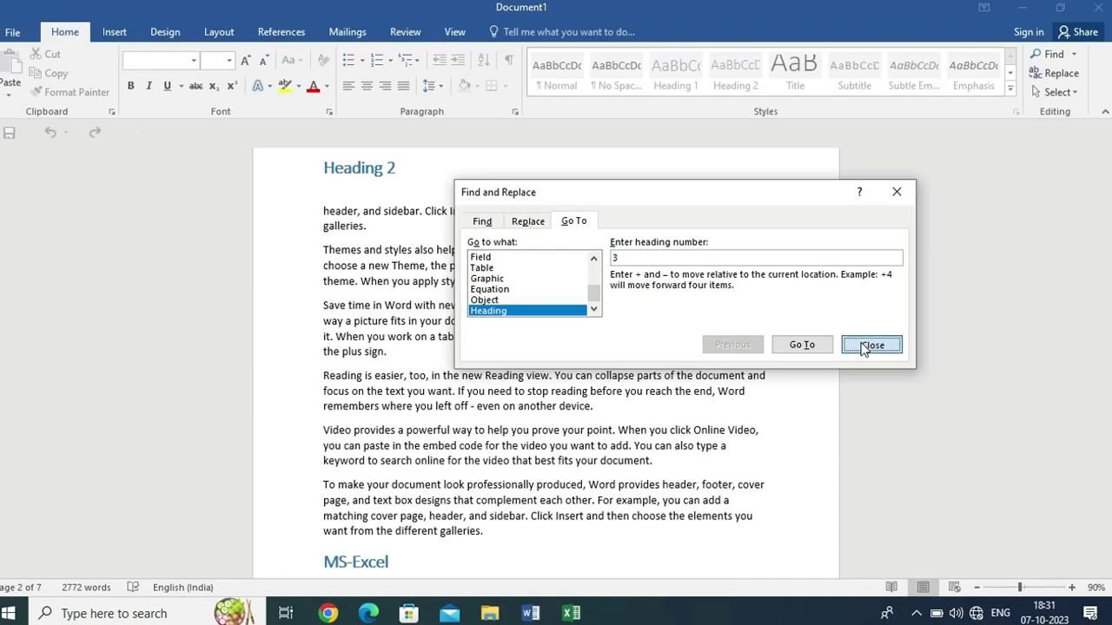
click(947, 356)
click(1108, 264)
Replace every Video with a person's name via Replace All and confirm the 44 replacements.
drag(1107, 263, 1025, 272)
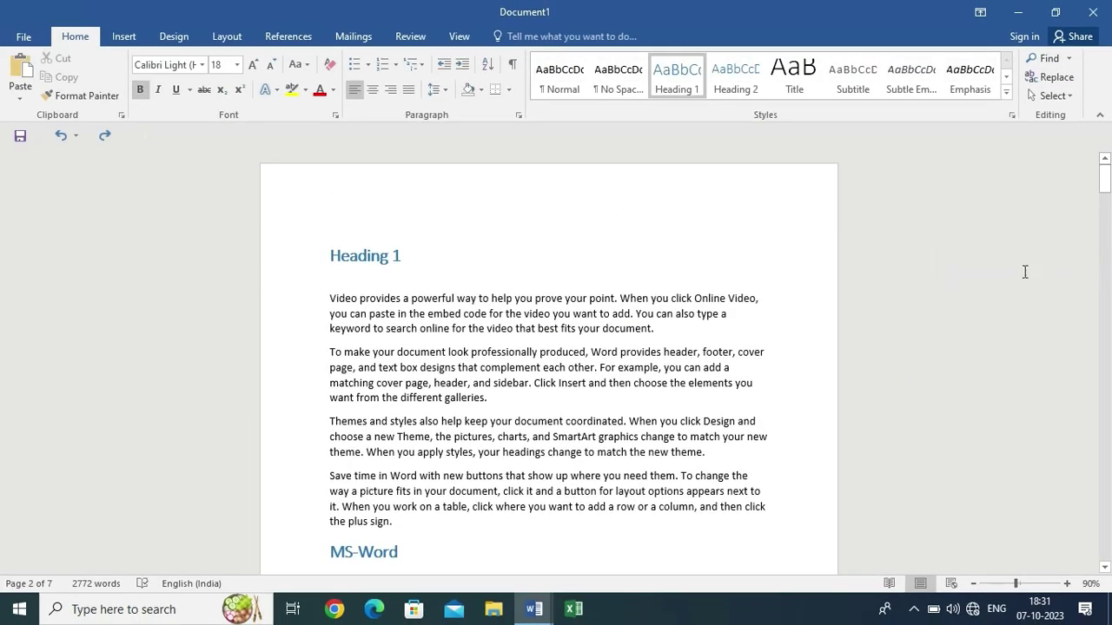
key(ctrl+h)
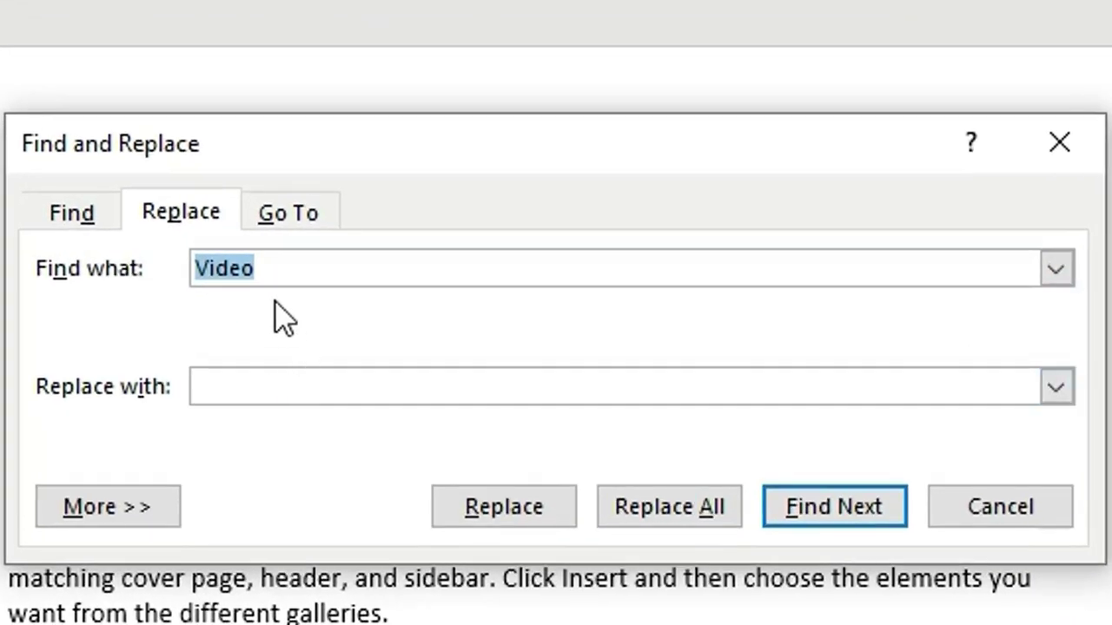
click(257, 279)
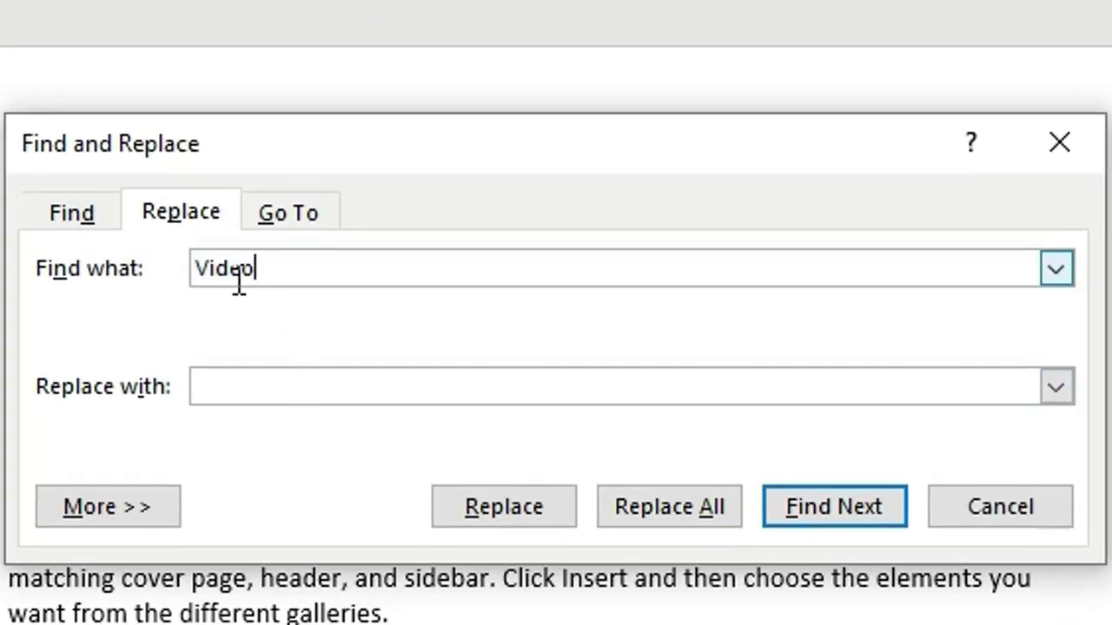
click(504, 389)
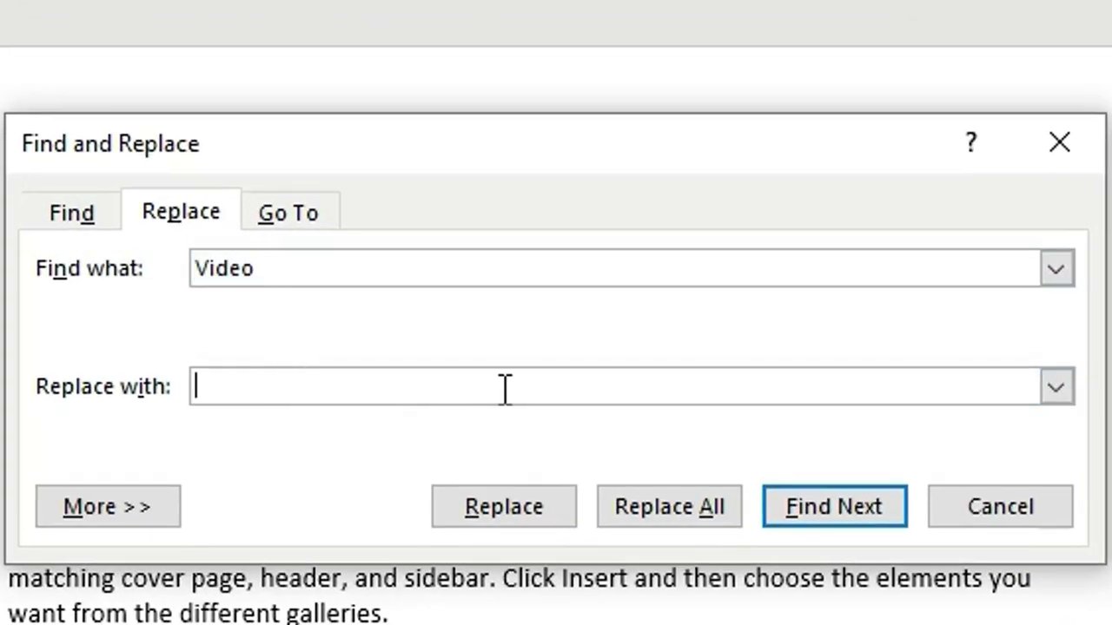
text(Naveen)
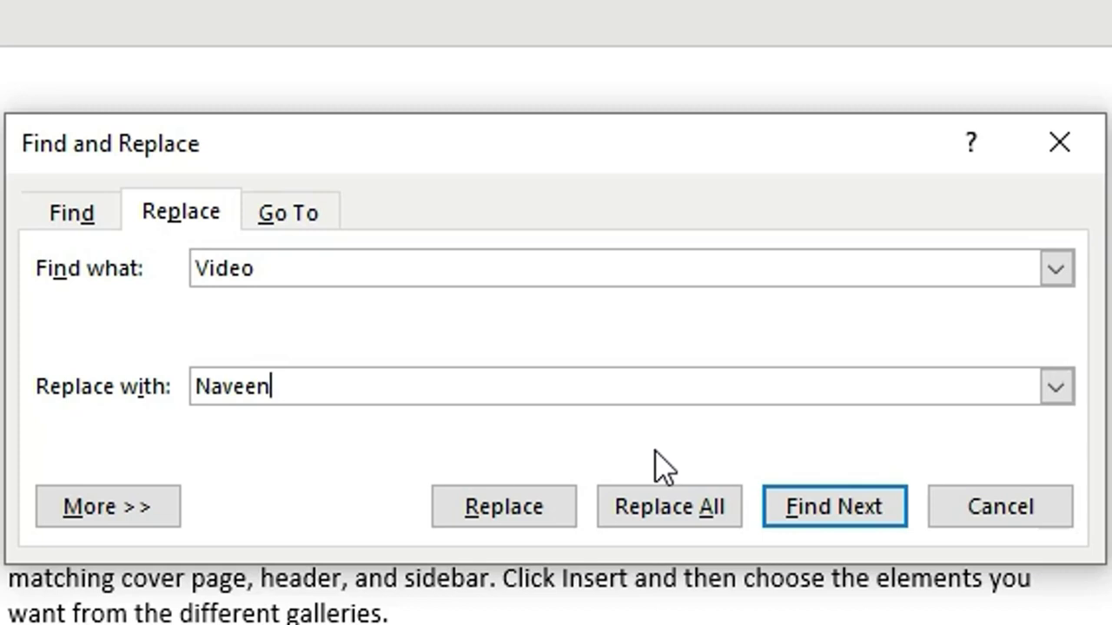
click(650, 510)
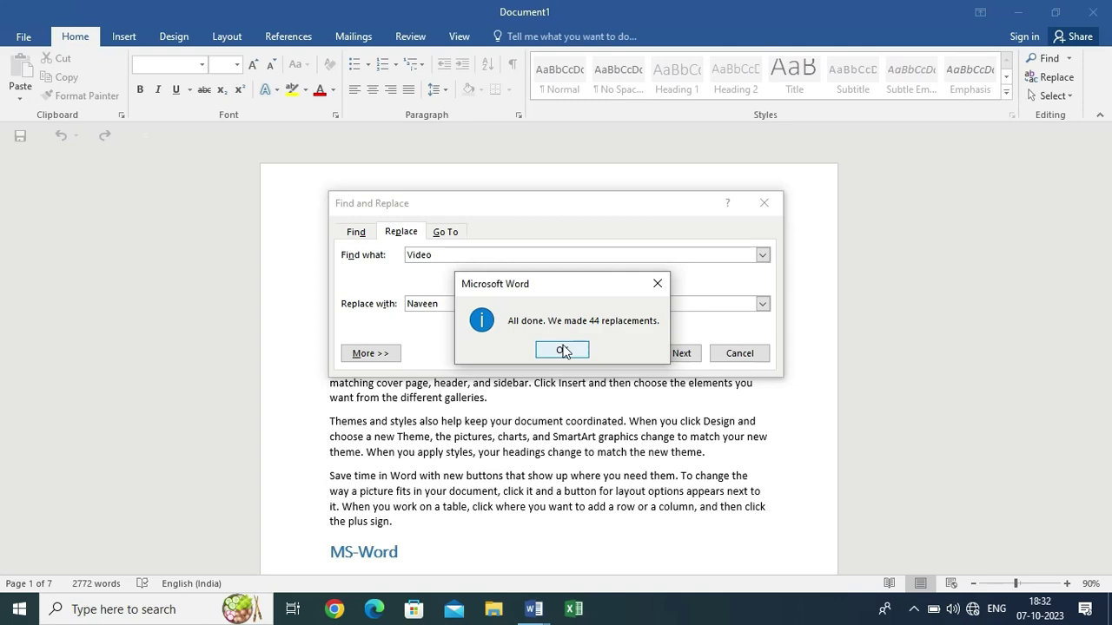
click(563, 350)
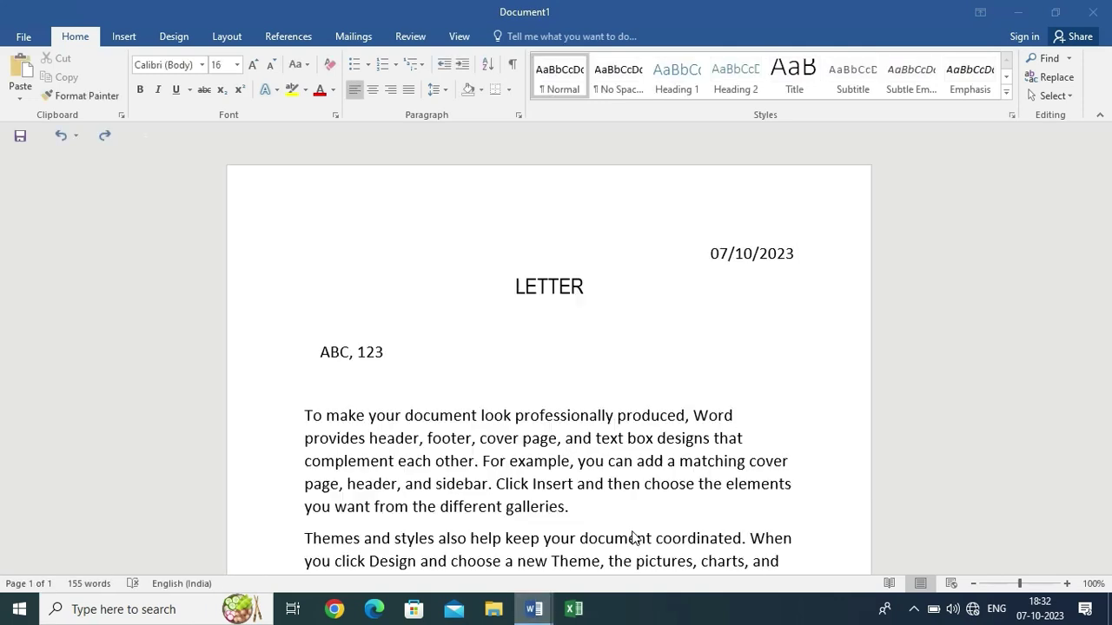
click(730, 355)
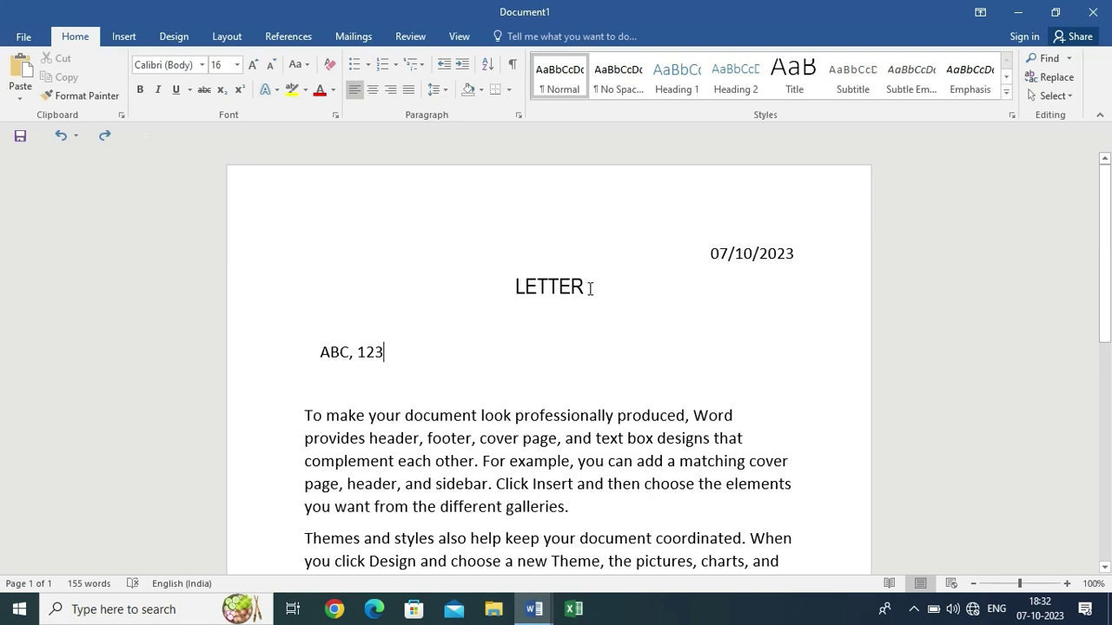
drag(590, 288, 511, 290)
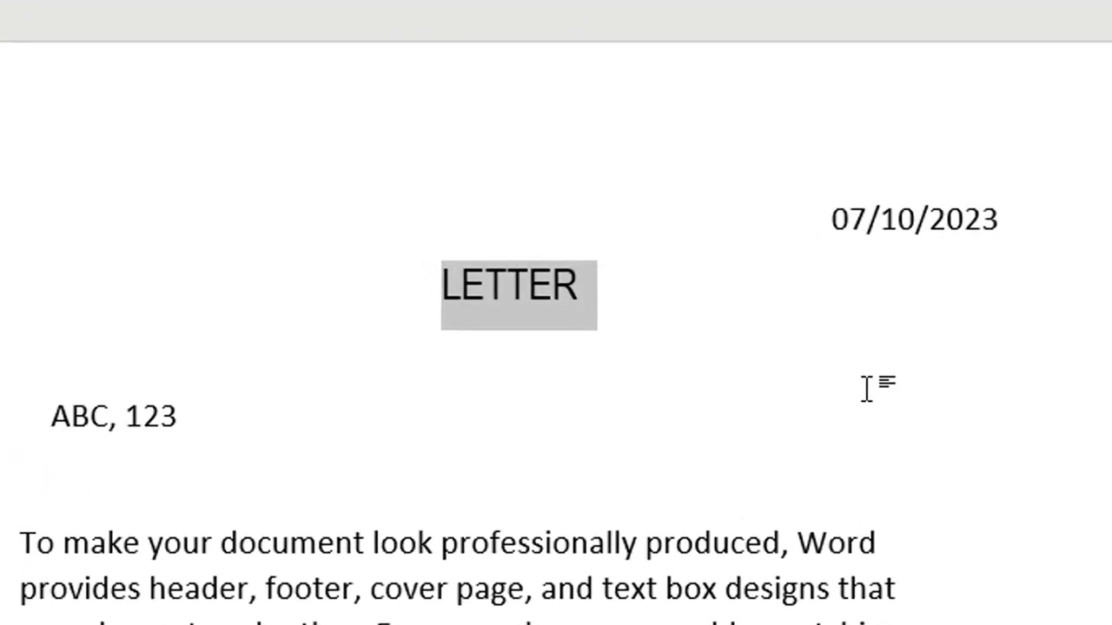
key(ctrl+i)
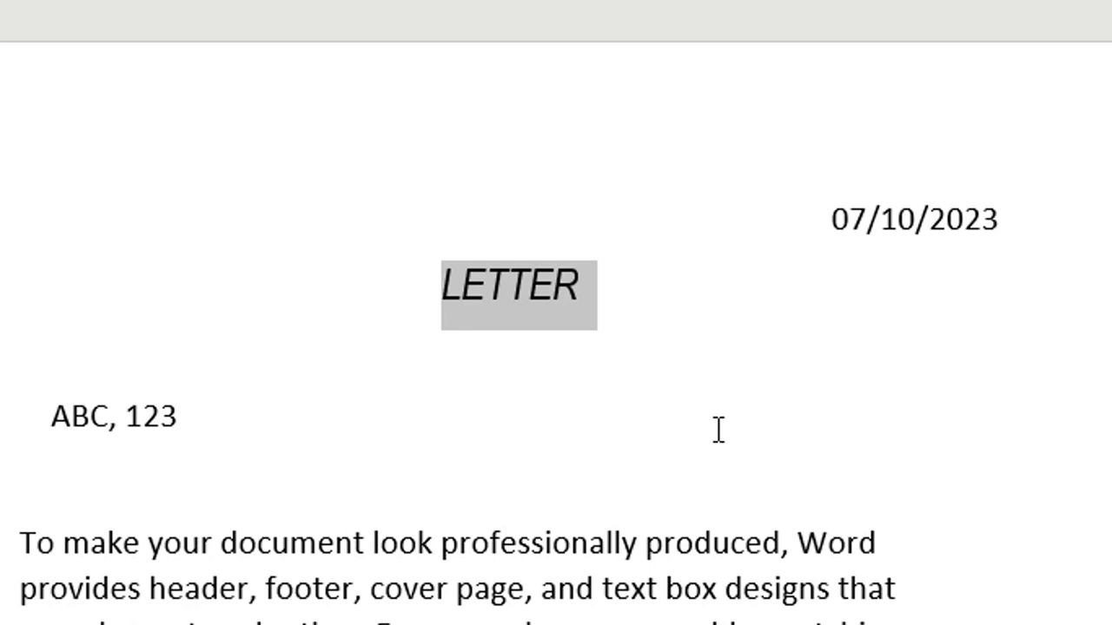
key(ctrl+i)
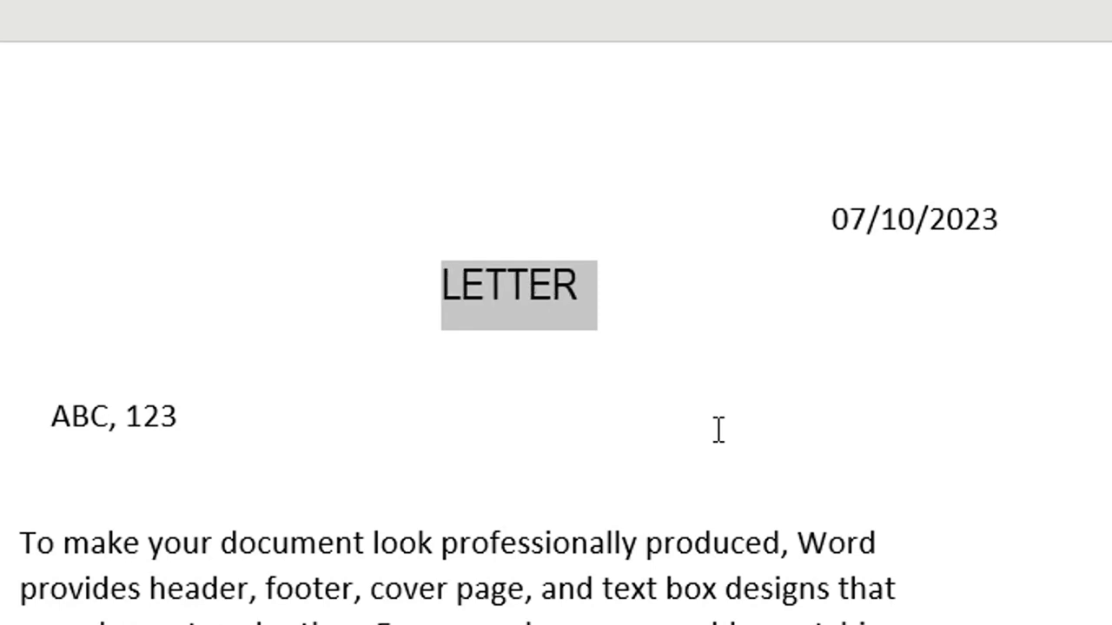
click(718, 429)
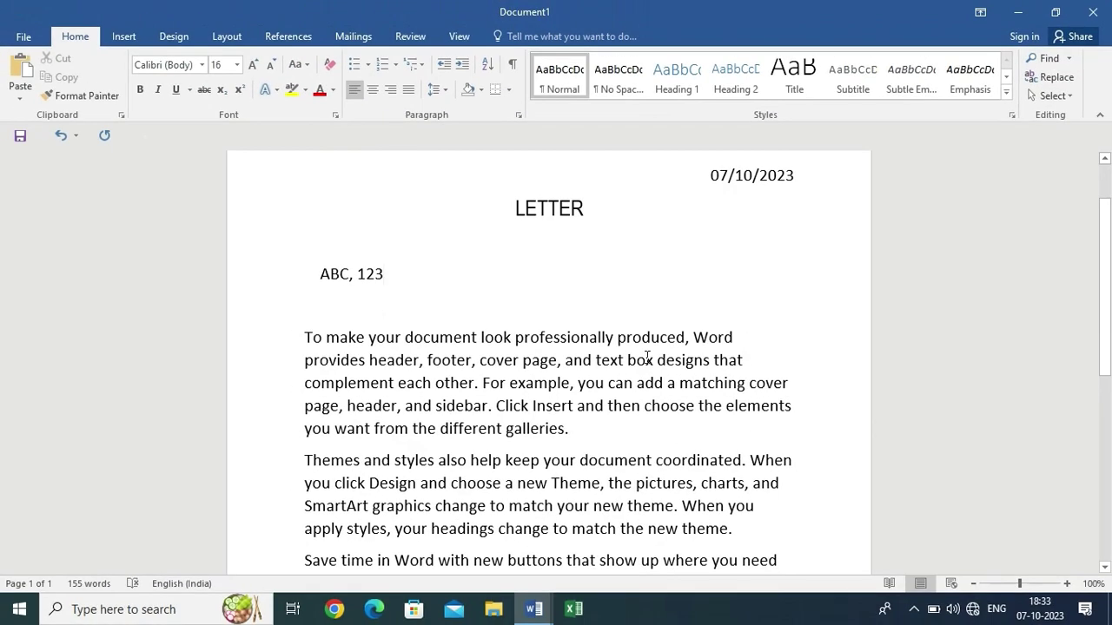
scroll(597, 402, down, 1)
Justify the letter's three body paragraphs with Ctrl+J.
scroll(597, 344, down, 1)
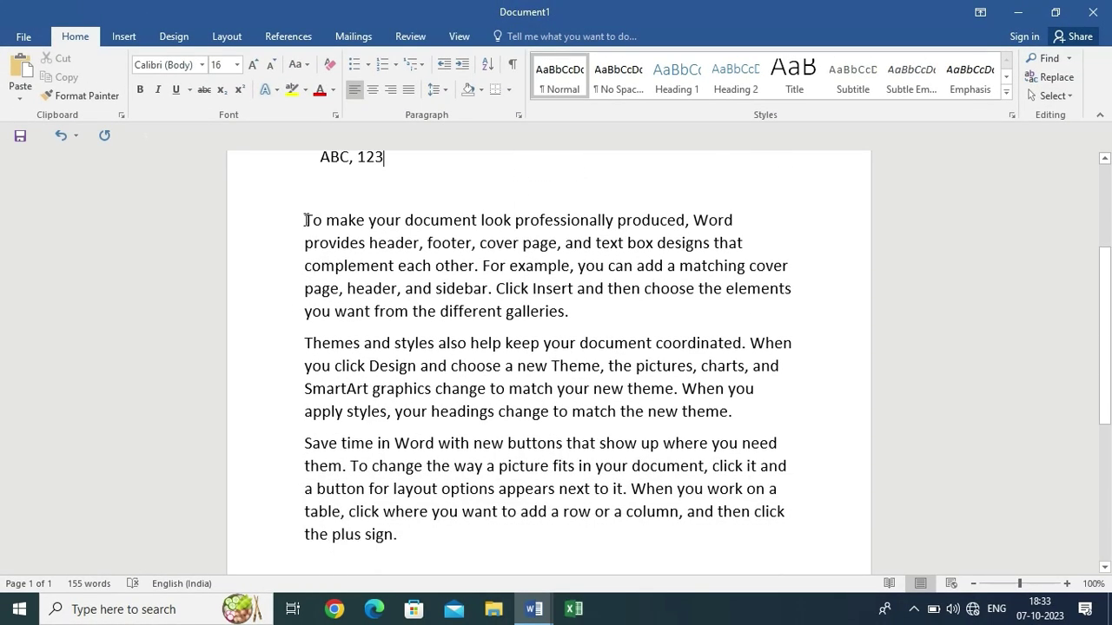
drag(305, 219, 388, 533)
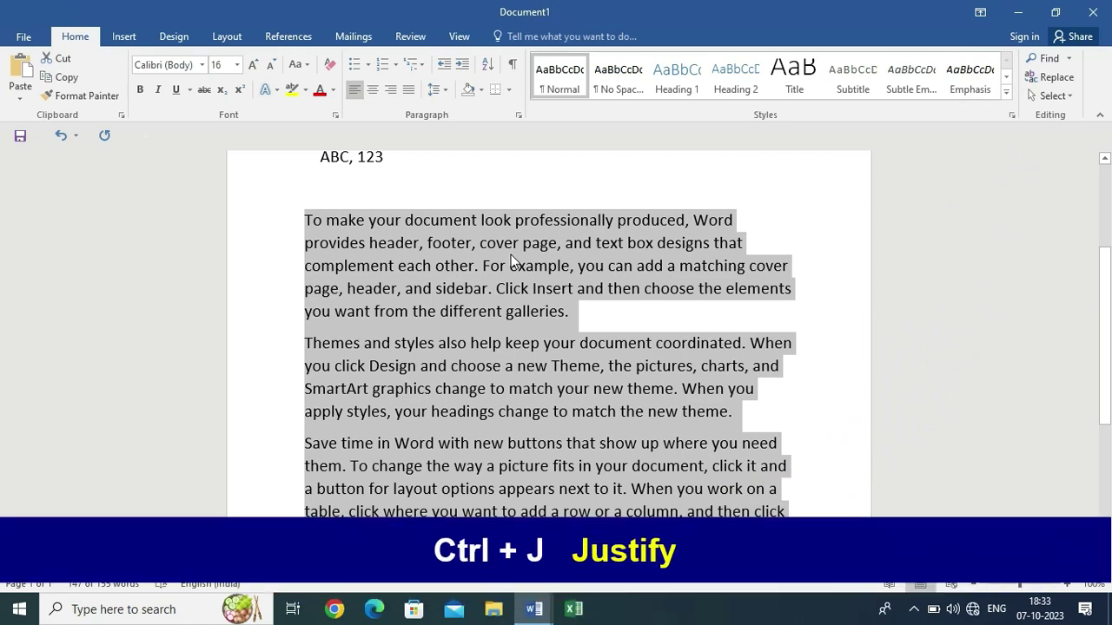
key(ctrl+j)
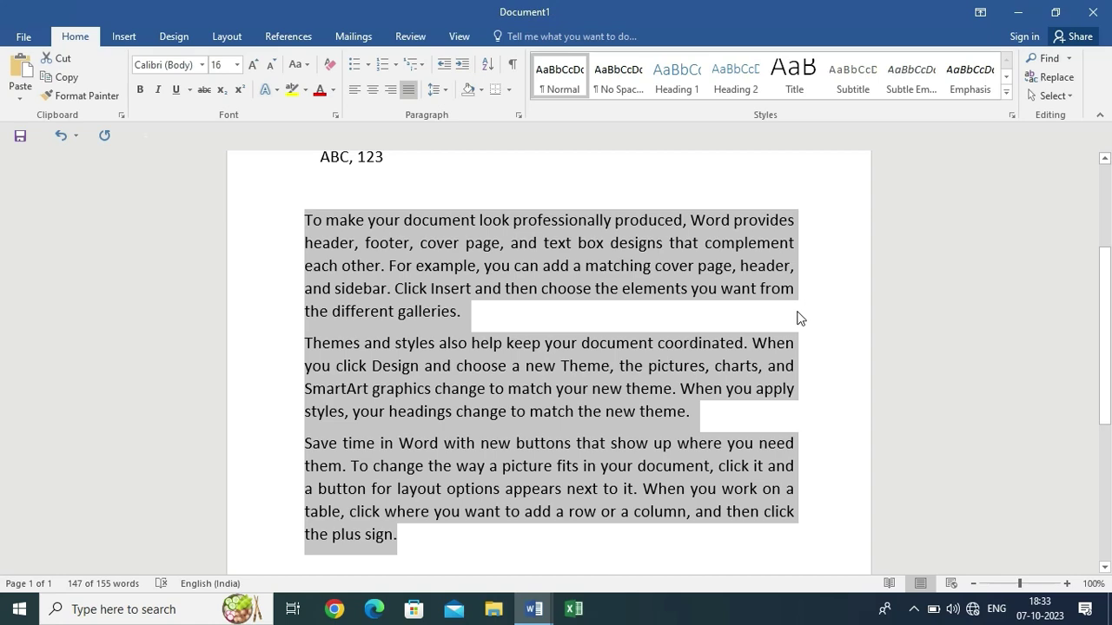
click(797, 266)
scroll(828, 275, up, 3)
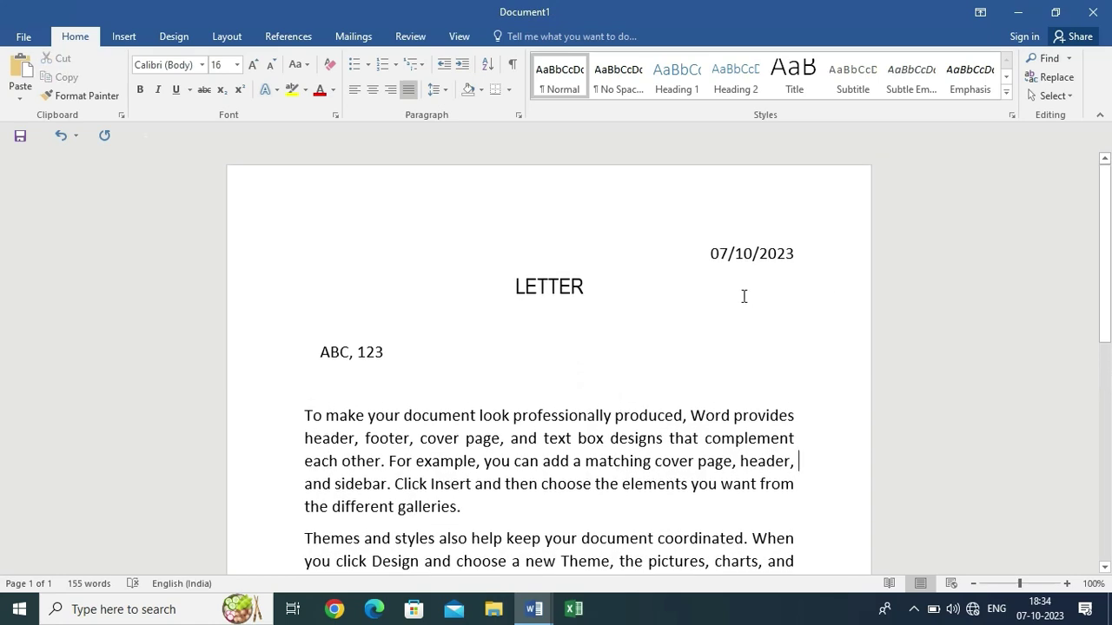
Hyperlink the word Word to the file 07, follow the link, then undo it.
scroll(741, 295, down, 2)
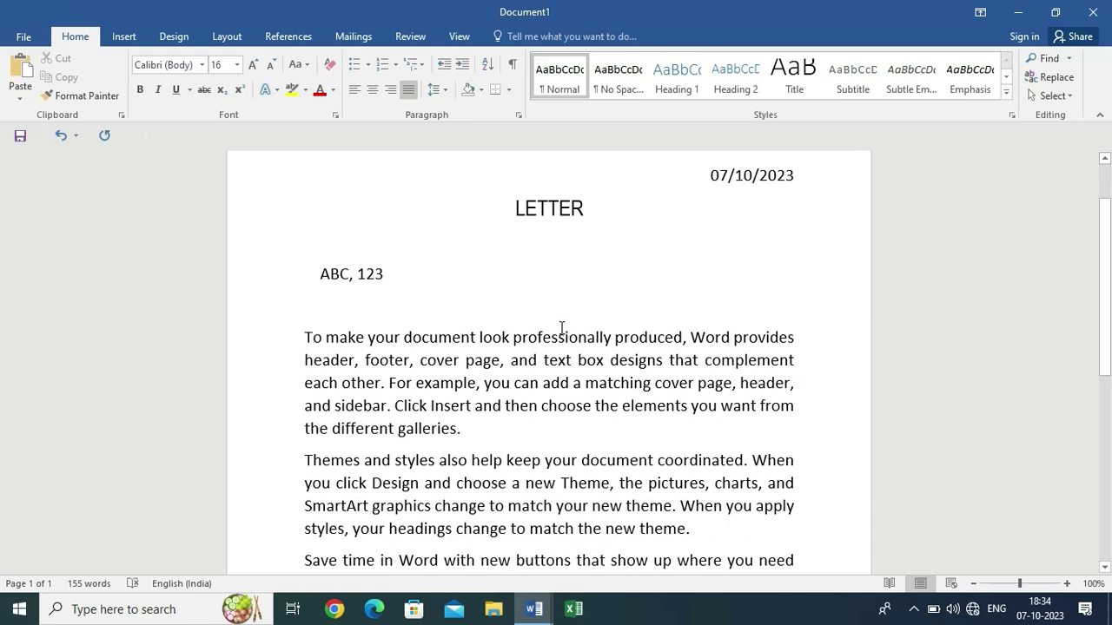
double_click(705, 337)
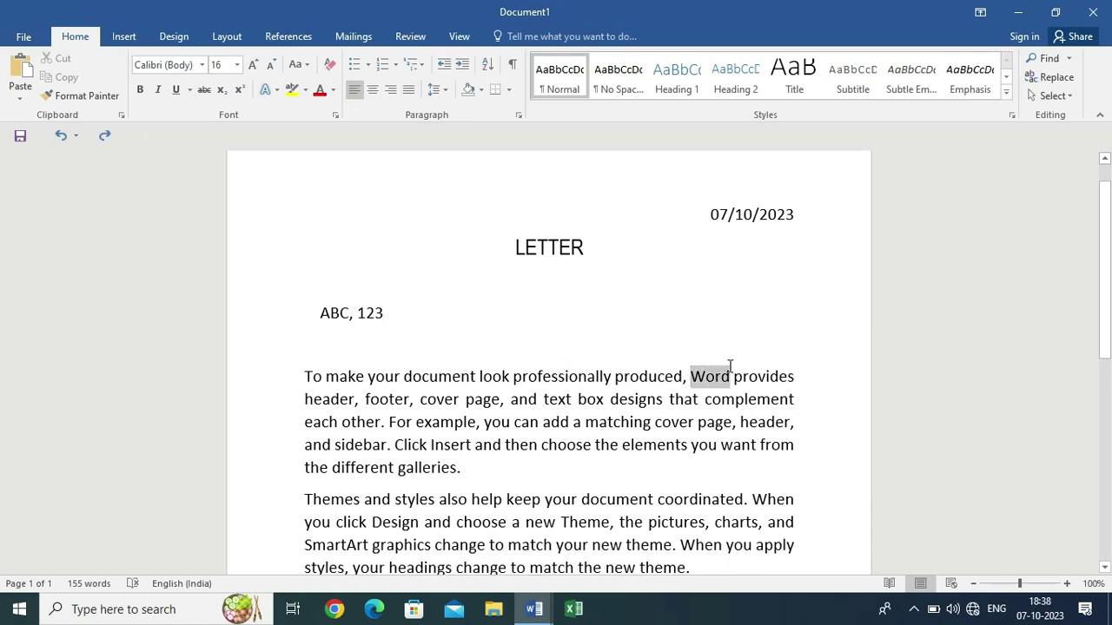
key(ctrl+k)
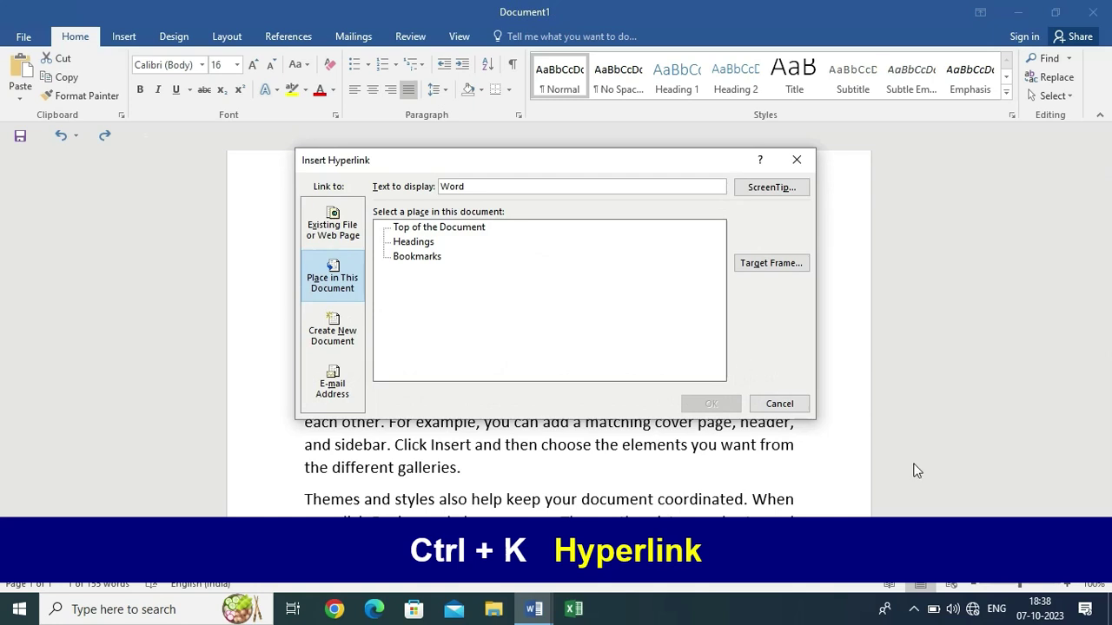
click(357, 221)
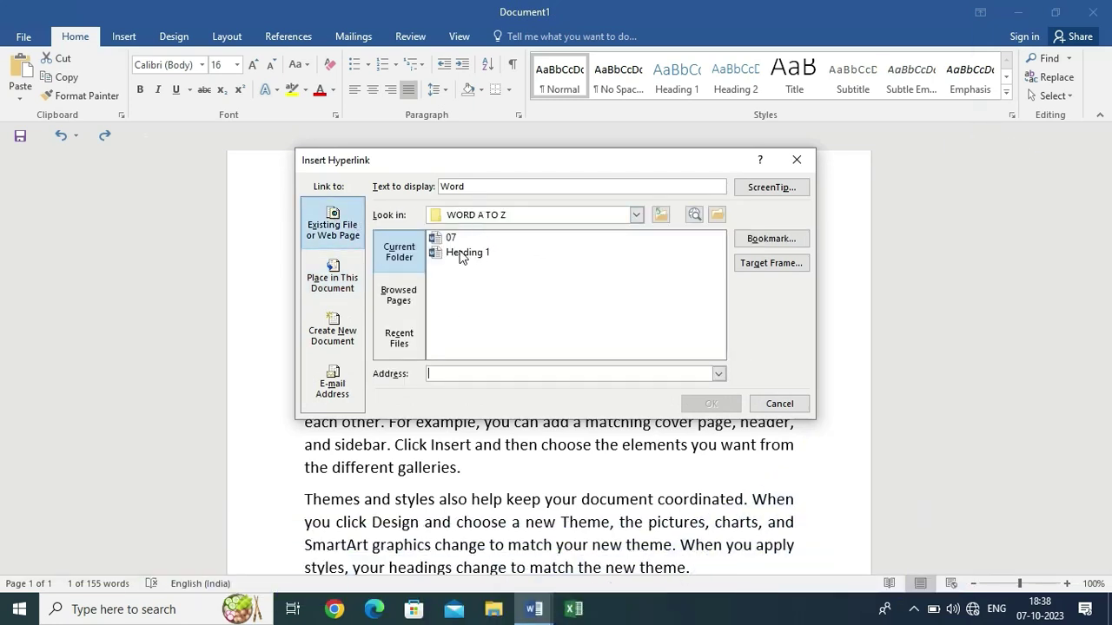
click(453, 238)
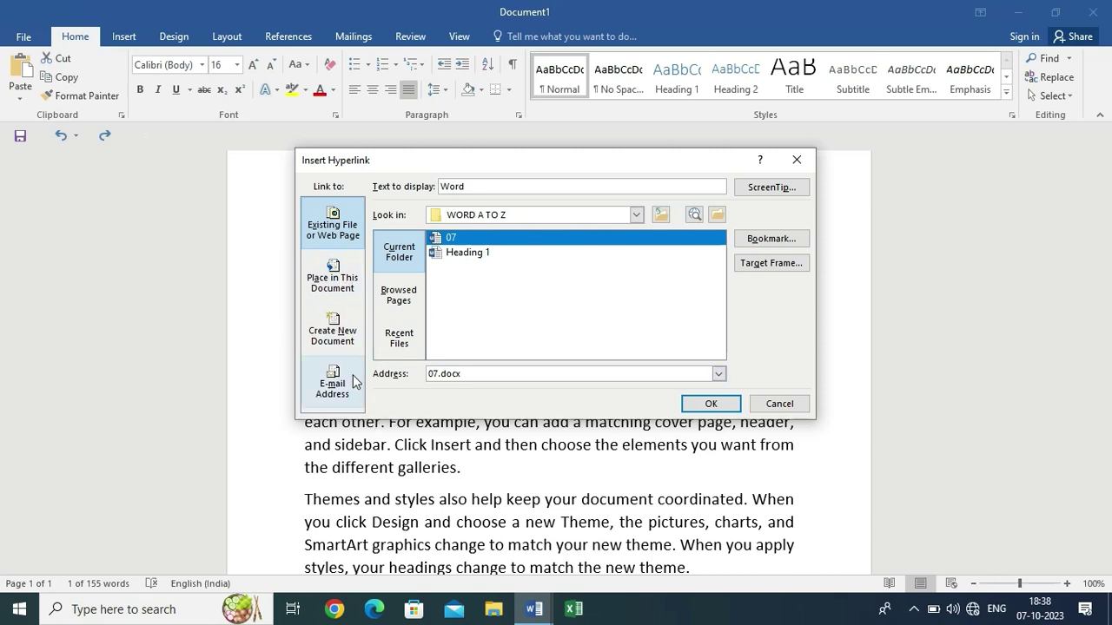
click(711, 404)
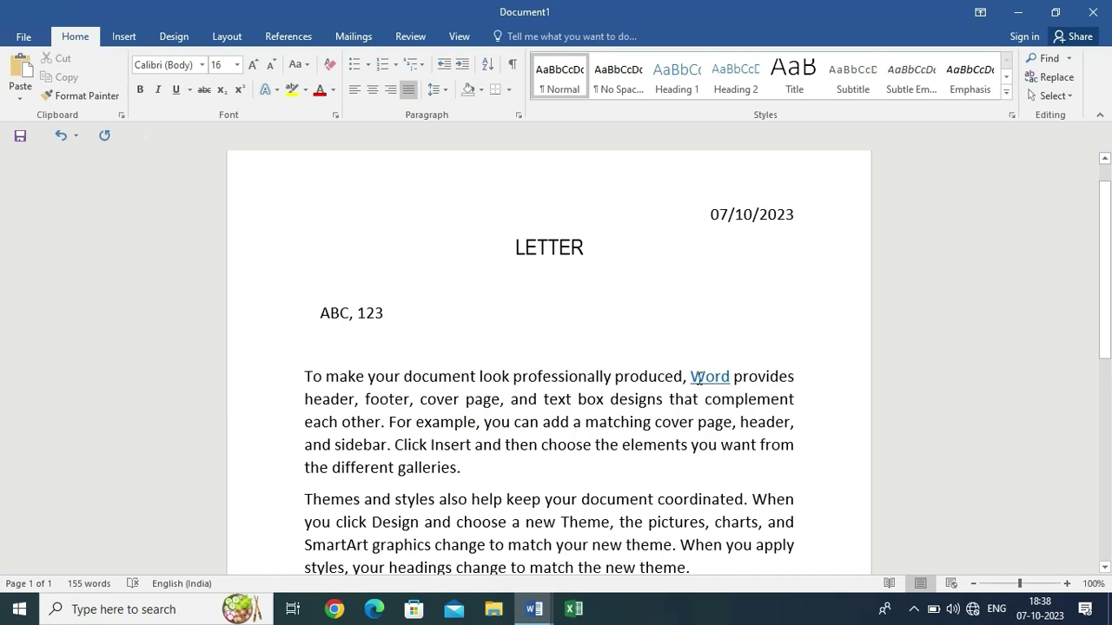
ctrl+click(702, 376)
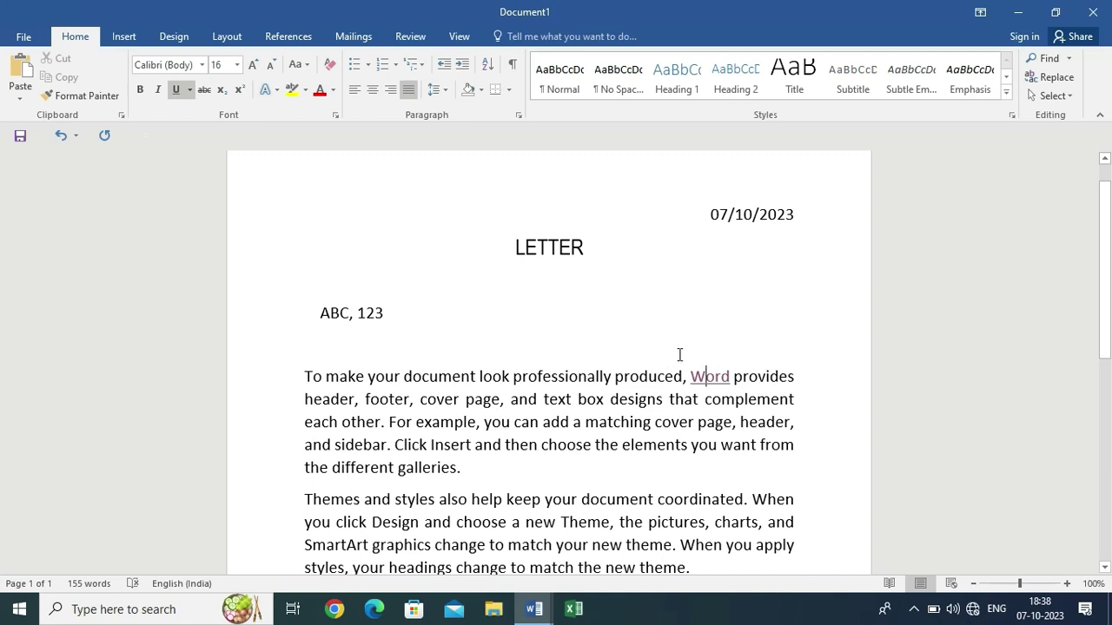
key(ctrl+z)
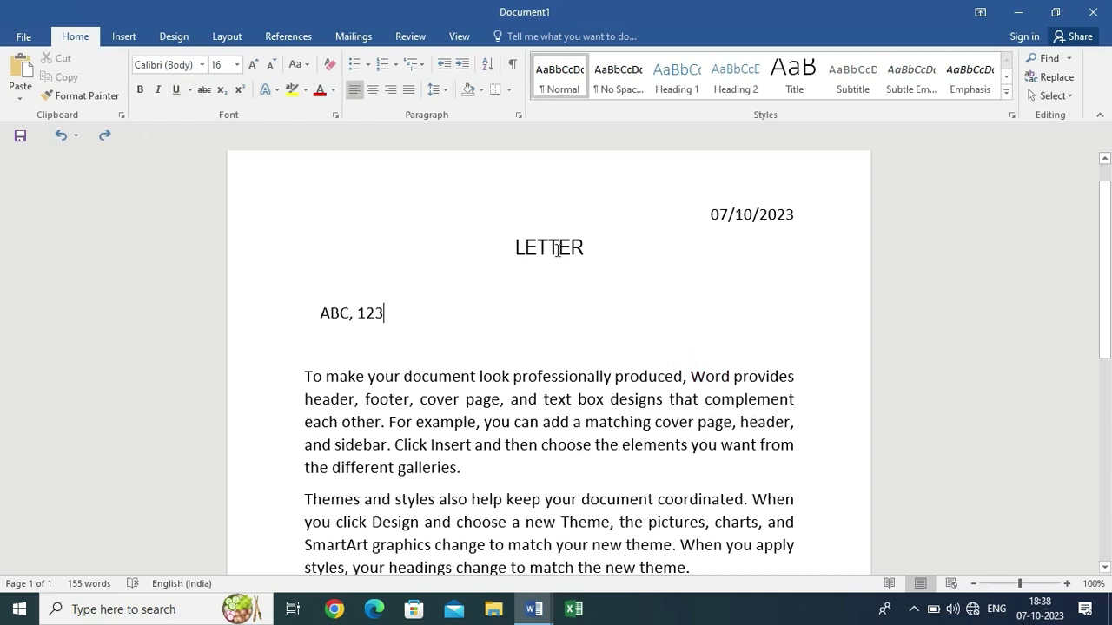
Left-align the LETTER title and the date line with Ctrl+L, then undo with Ctrl+Z.
drag(513, 247, 594, 253)
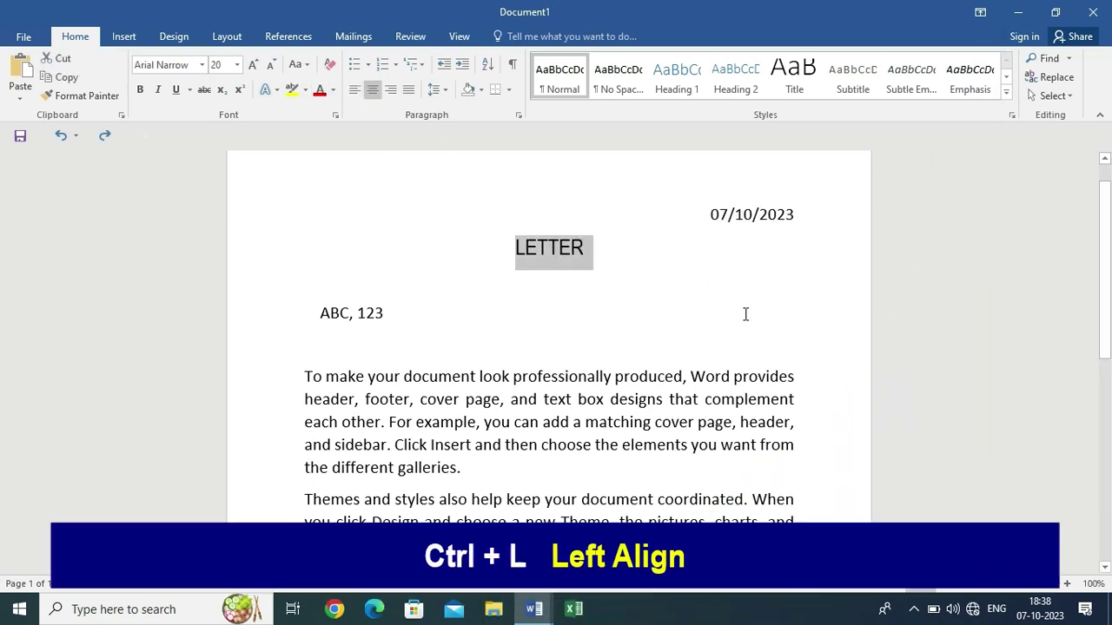
key(ctrl+l)
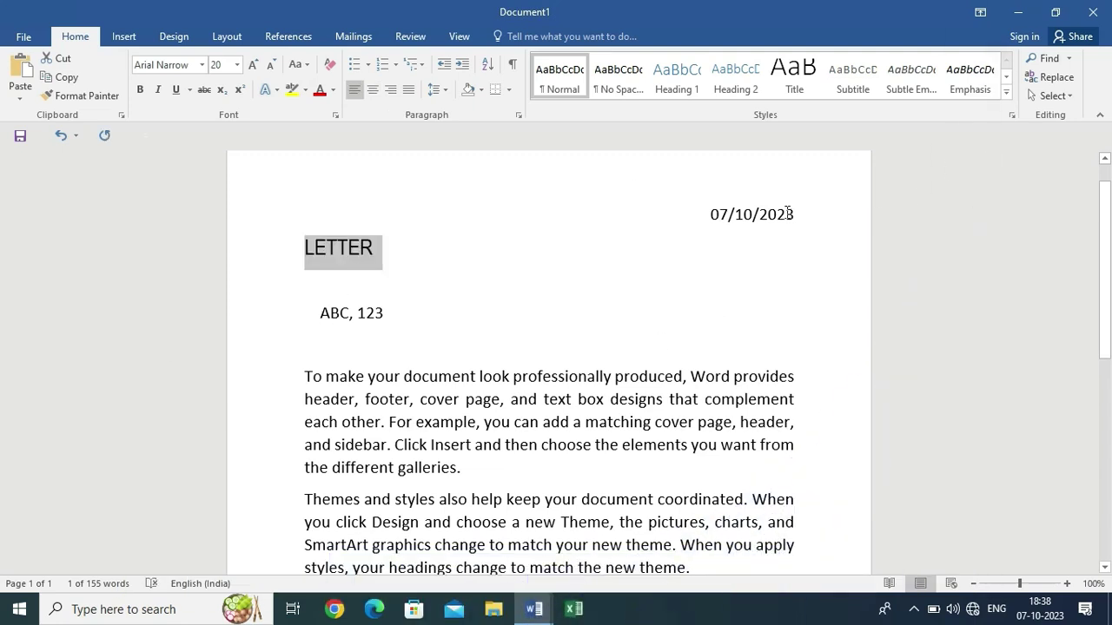
click(710, 214)
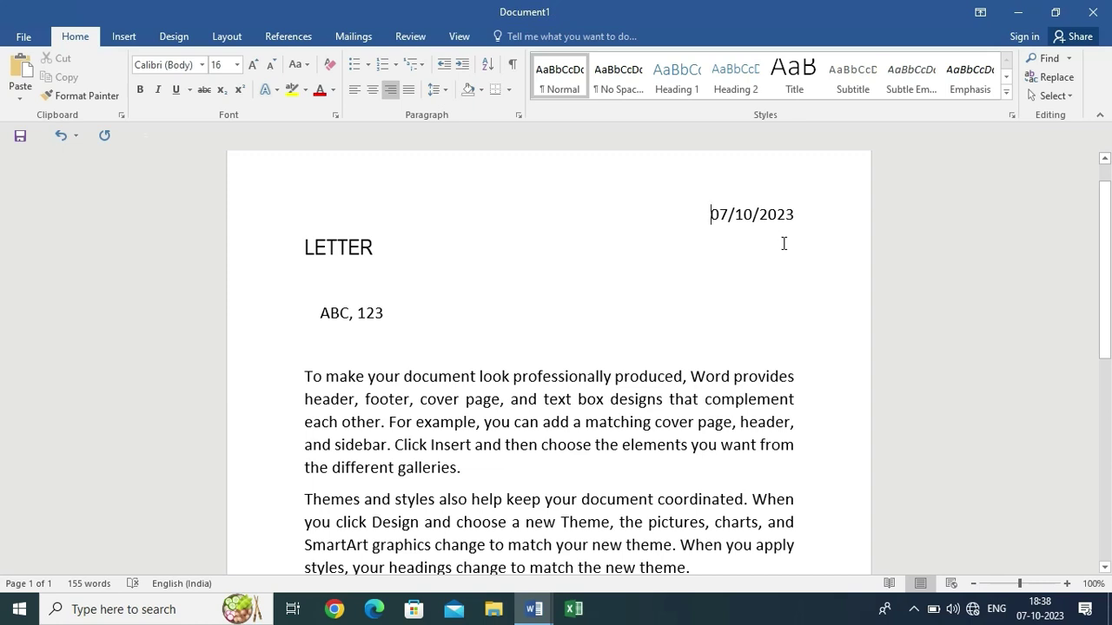
key(ctrl+l)
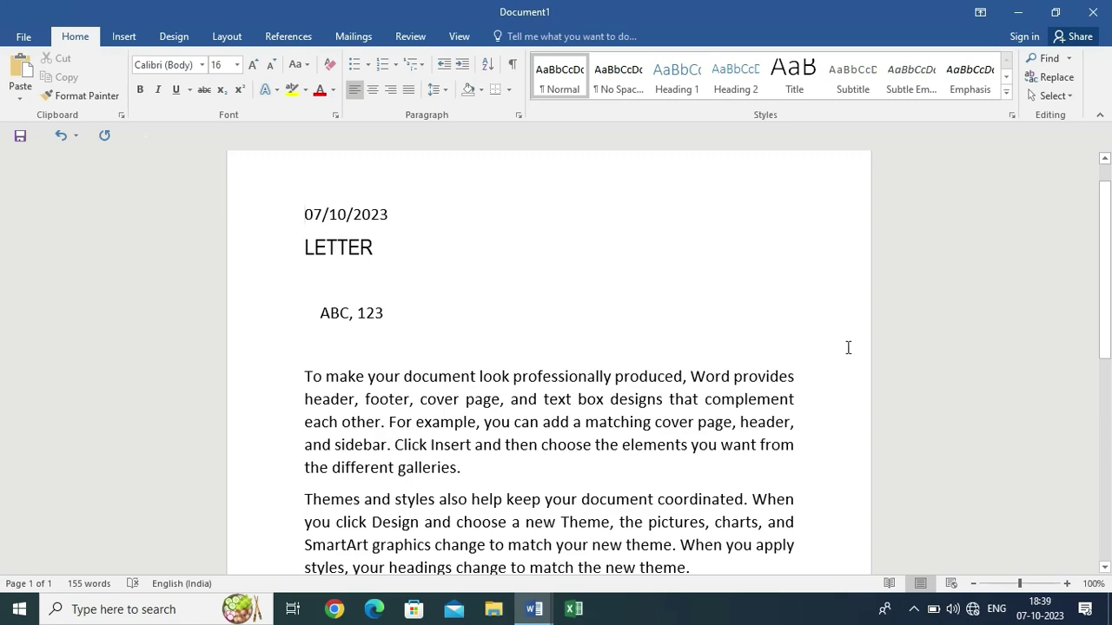
key(ctrl+z)
key(ctrl+z)
scroll(761, 295, down, 3)
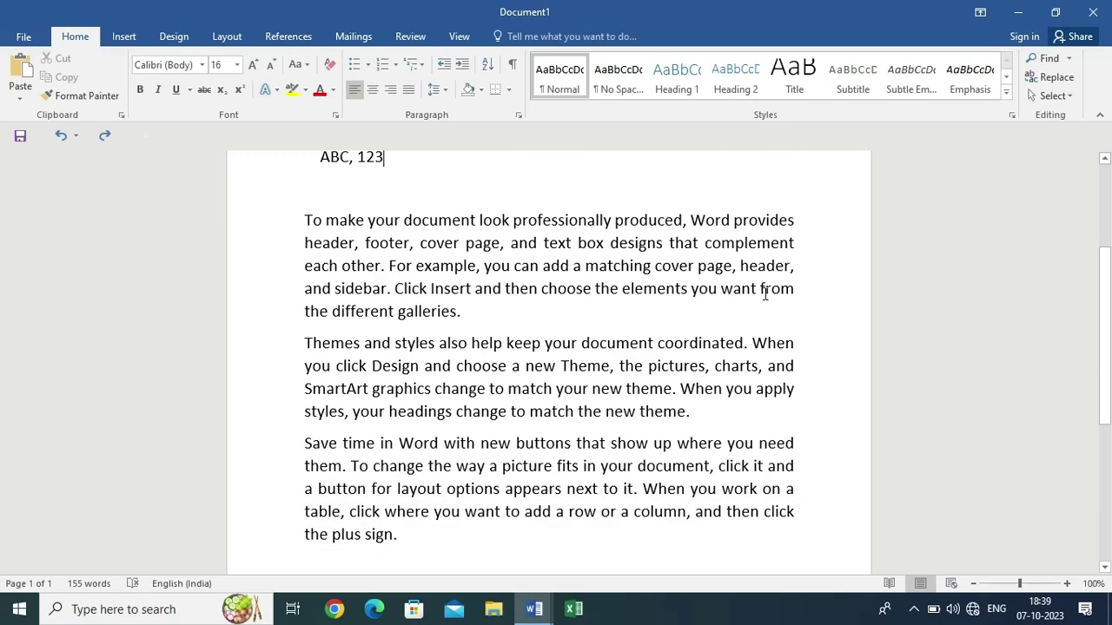
drag(294, 215, 484, 526)
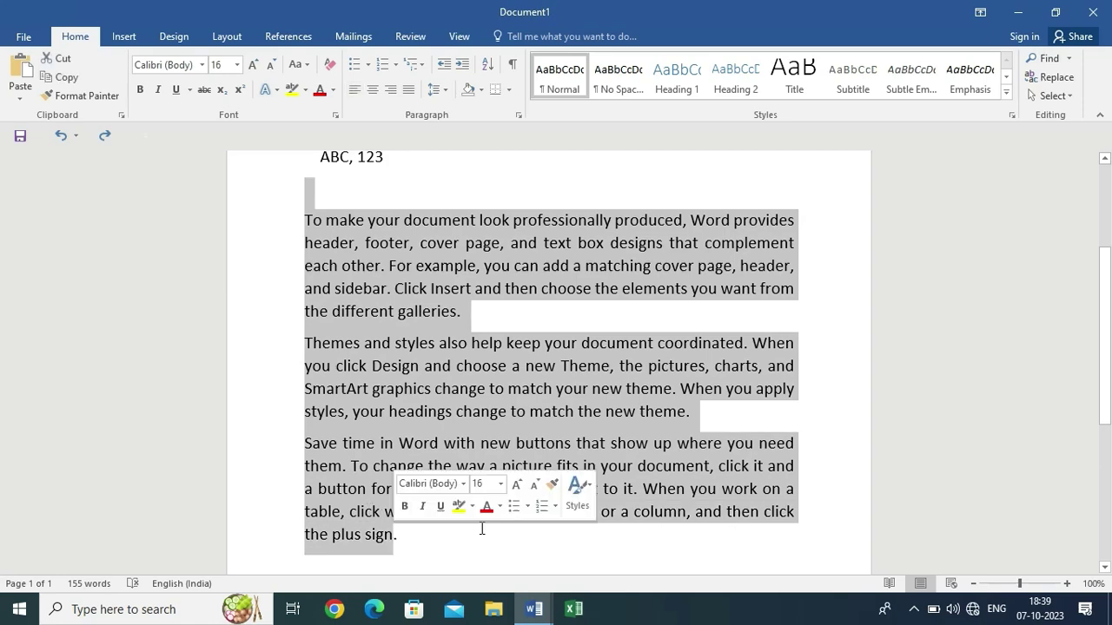
click(484, 532)
drag(311, 217, 397, 534)
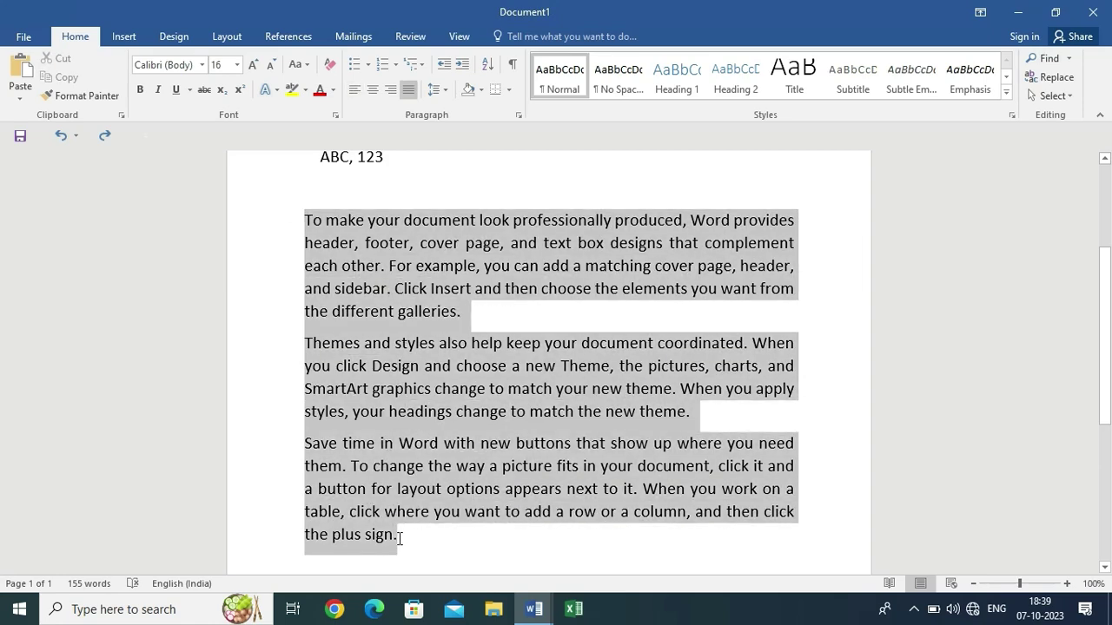
key(ctrl+m)
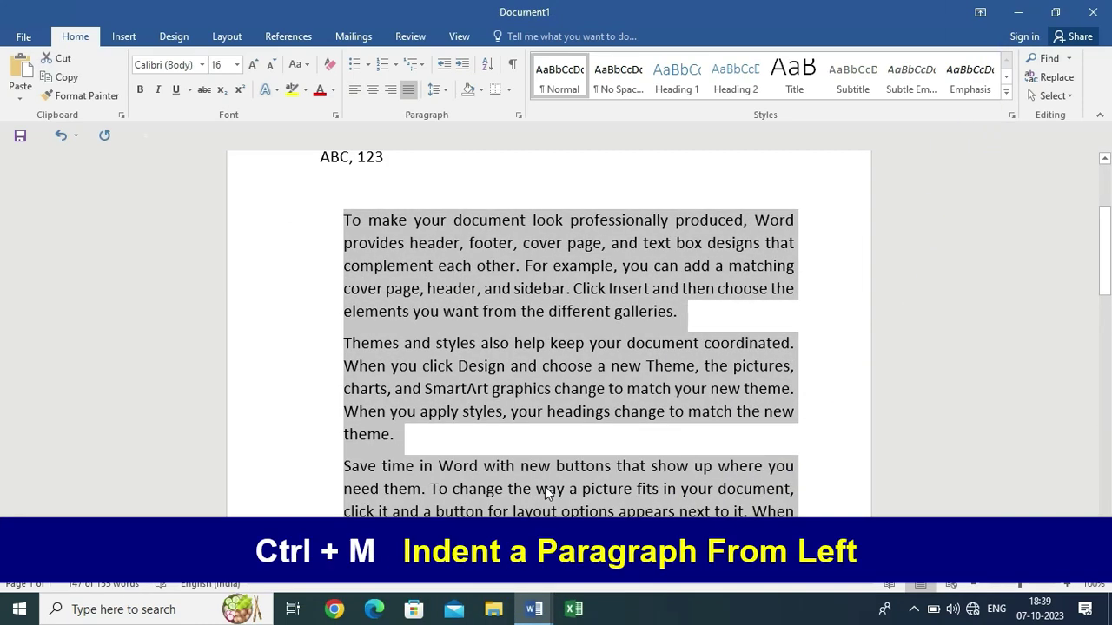
key(ctrl+m)
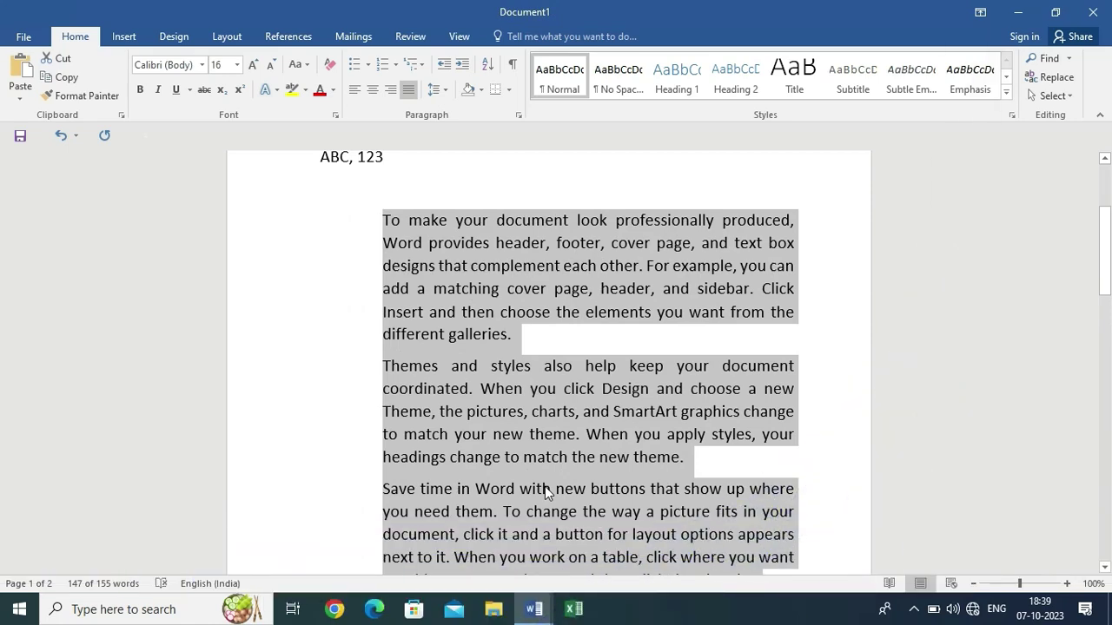
key(ctrl+m)
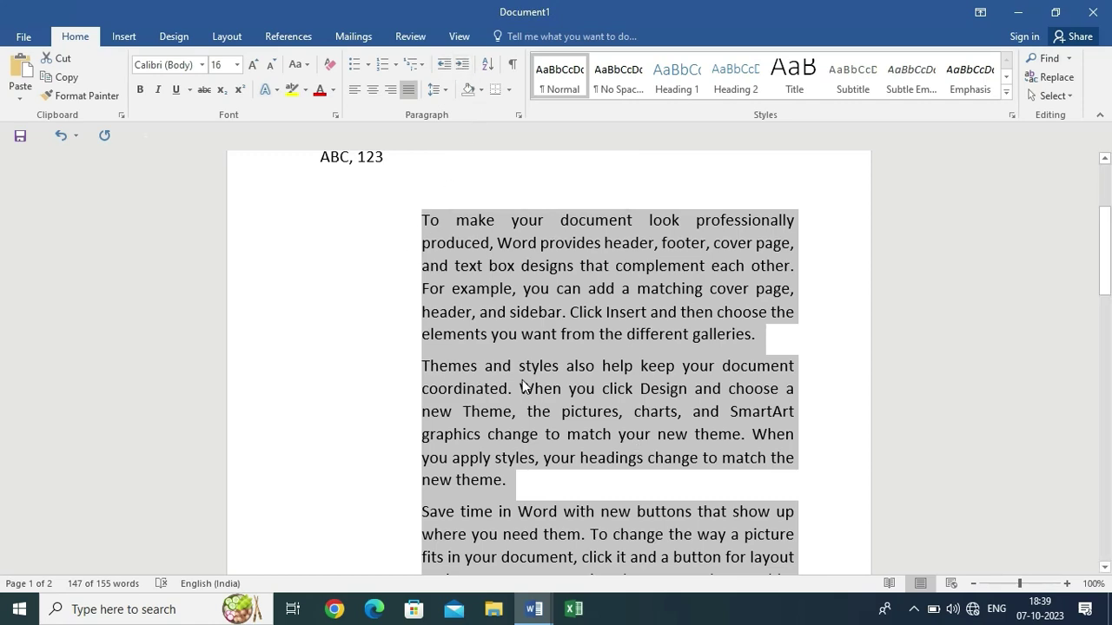
click(444, 65)
click(444, 65)
click(444, 66)
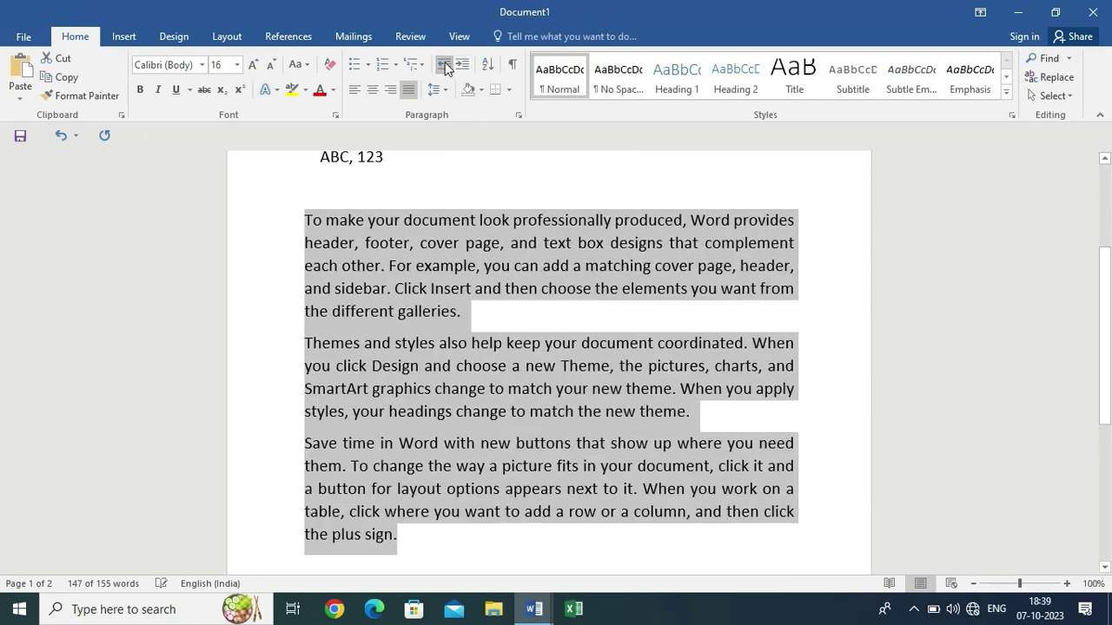
click(629, 302)
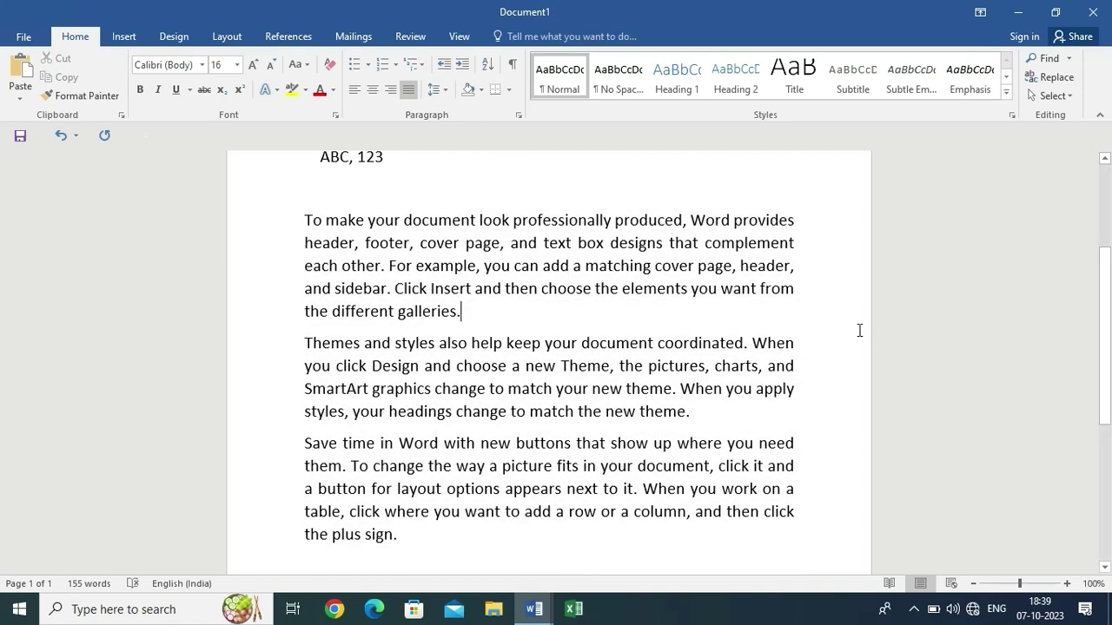
Start a new blank document with Ctrl+N and scroll through the view.
scroll(859, 330, up, 3)
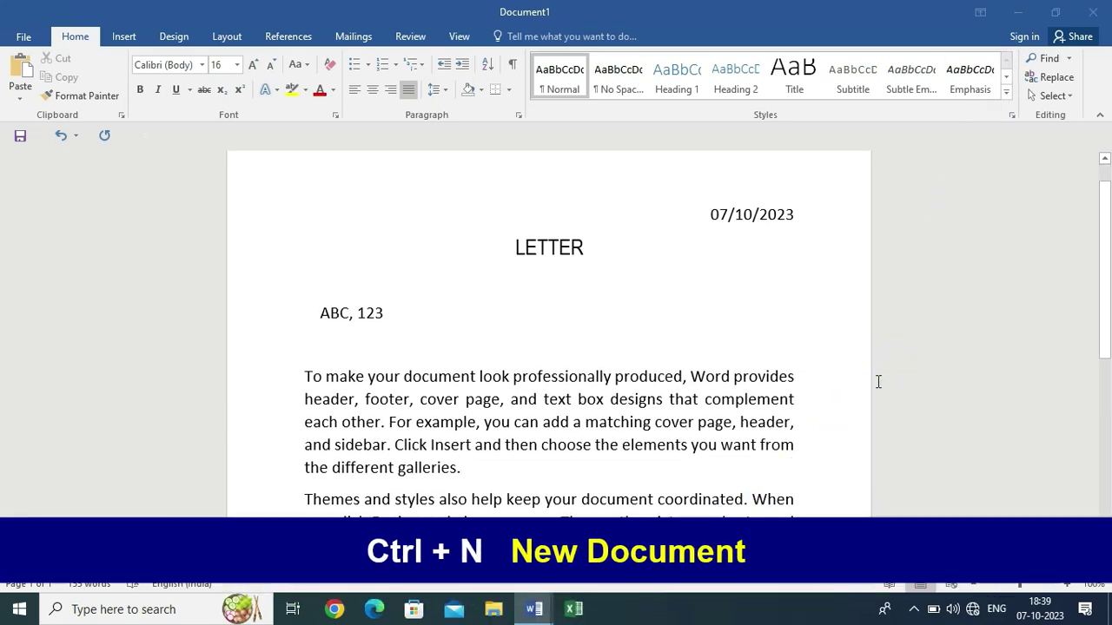
key(ctrl+n)
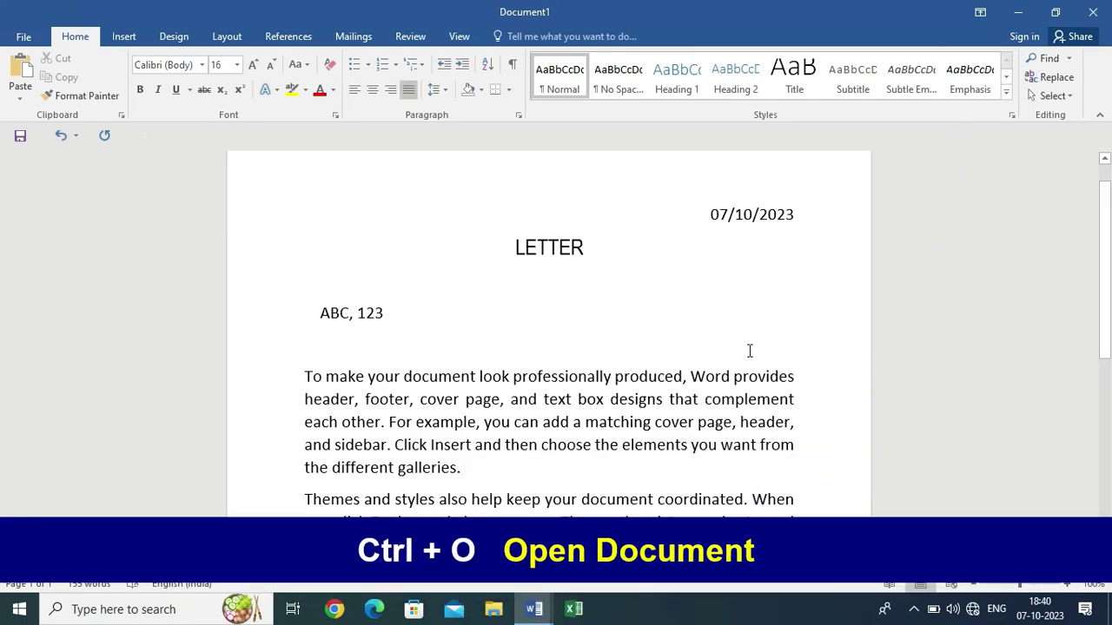
scroll(730, 355, down, 1)
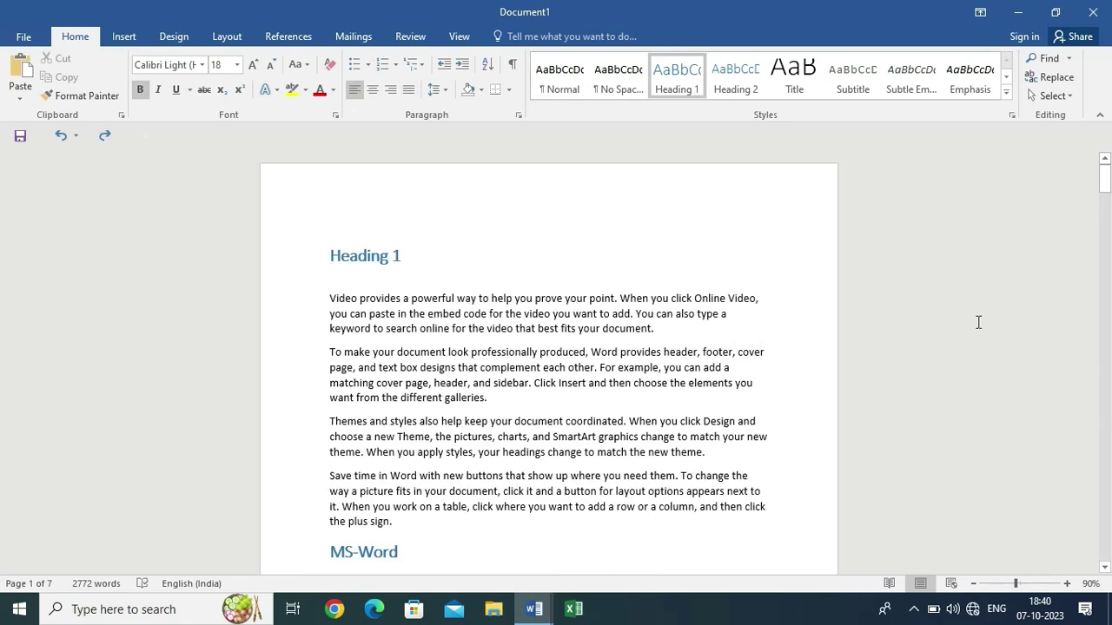
key(ctrl+p)
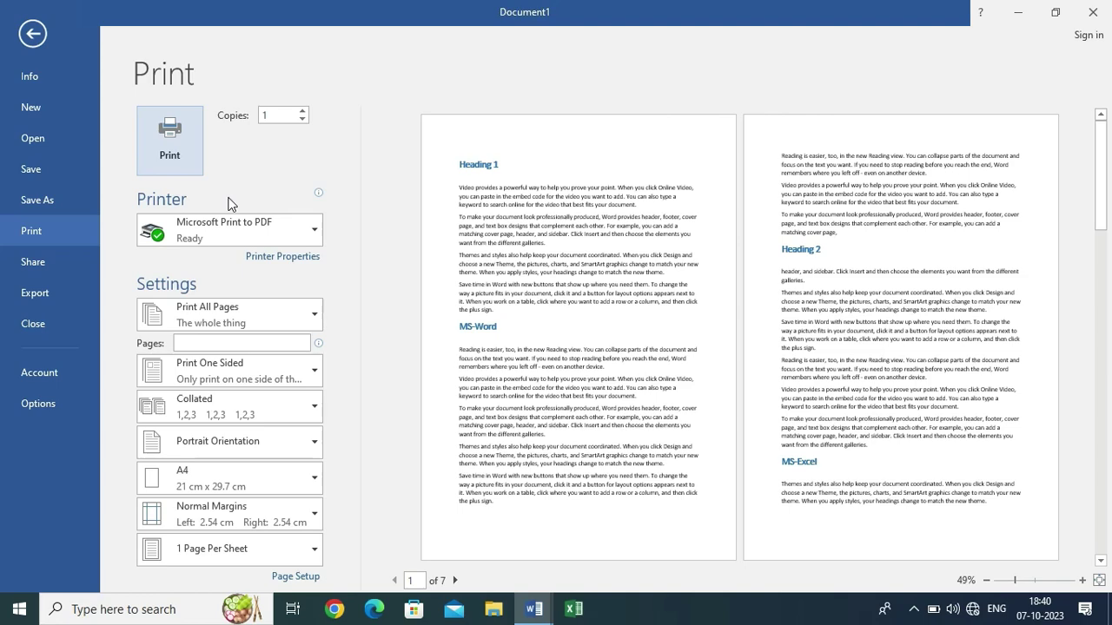
mouse_move(229, 203)
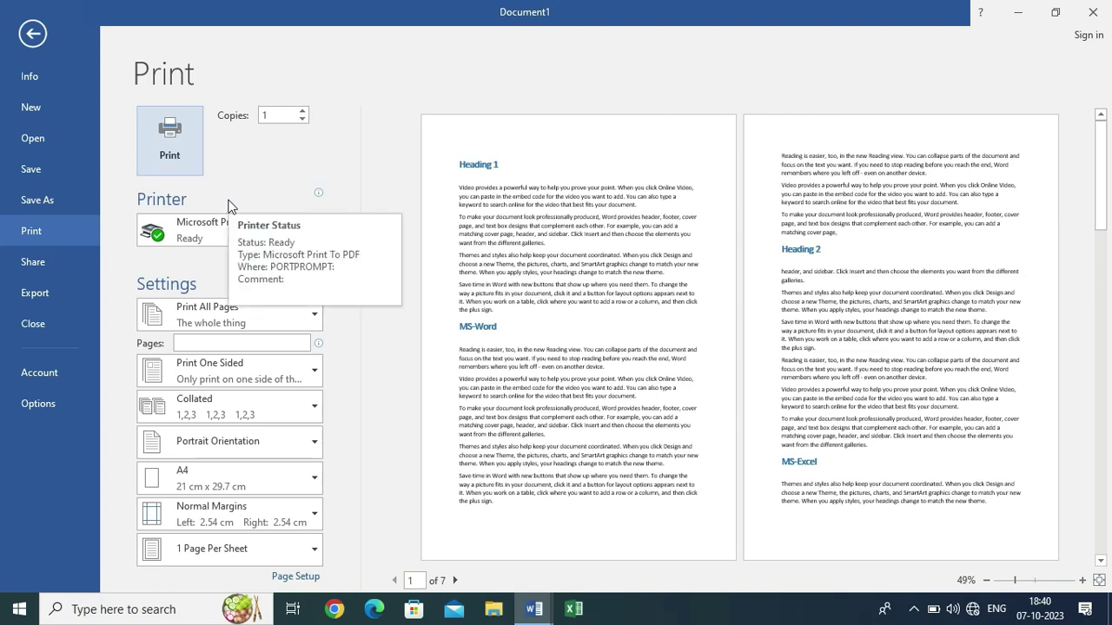
click(32, 33)
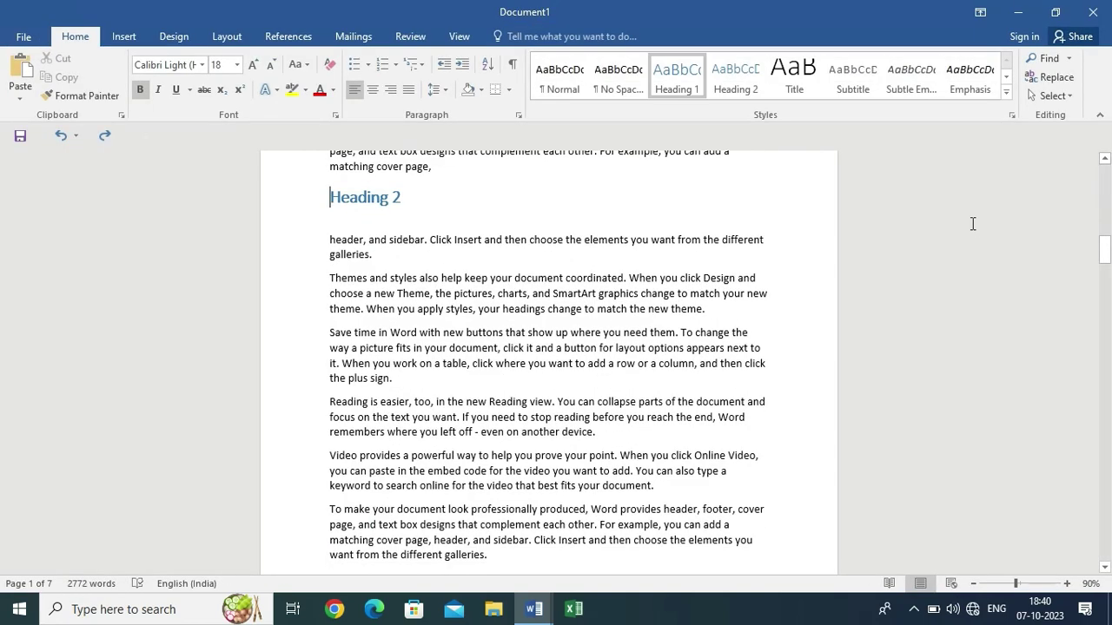
scroll(973, 224, up, 10)
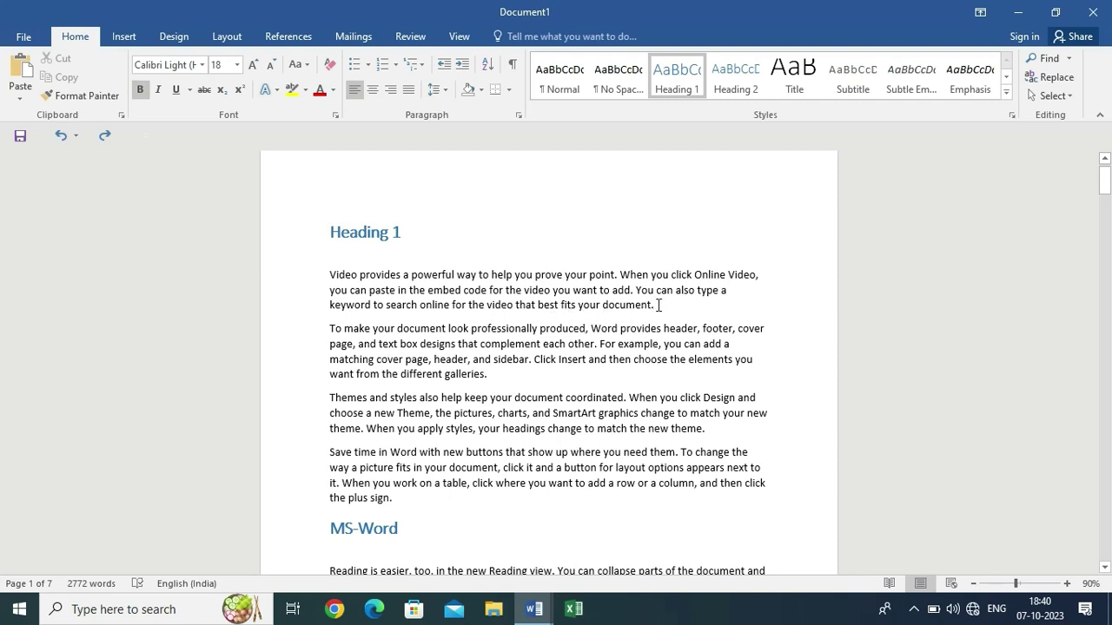
drag(657, 305, 328, 276)
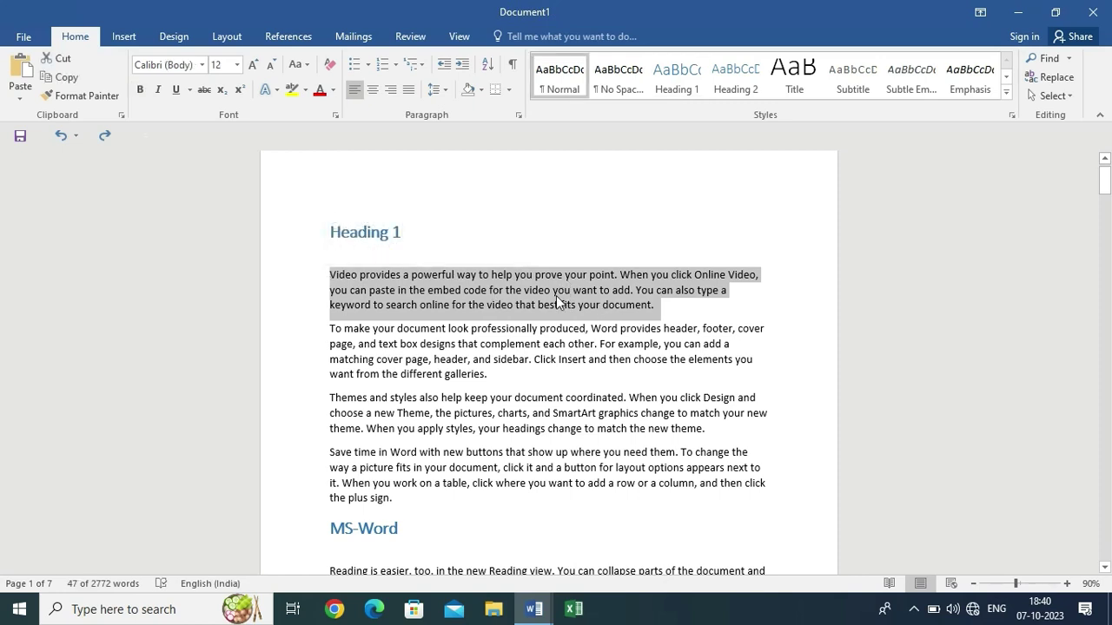
click(320, 91)
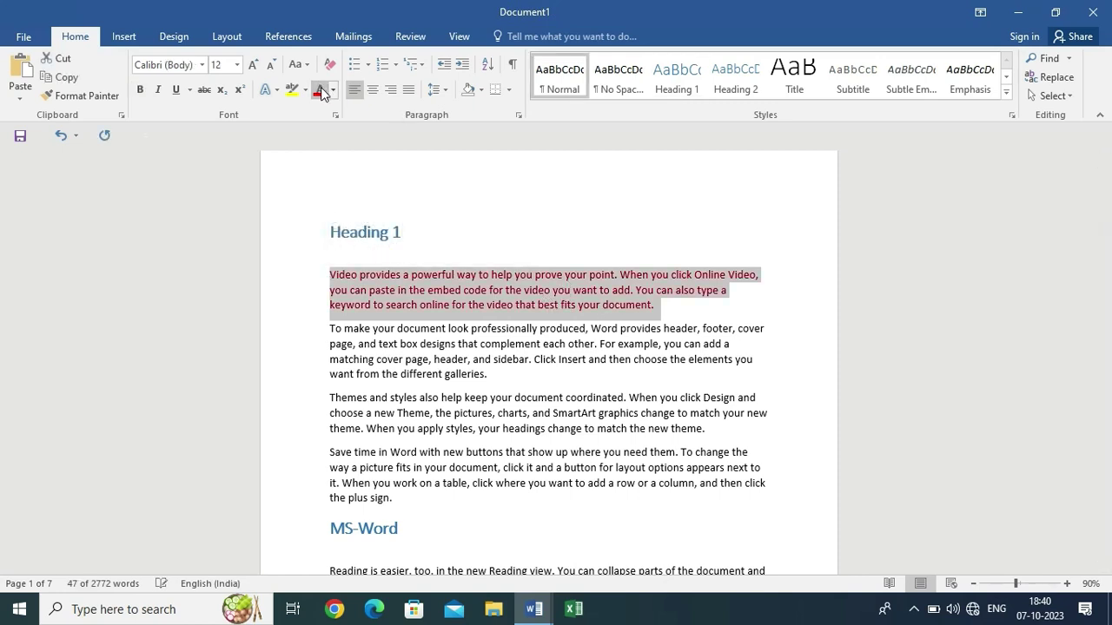
click(180, 94)
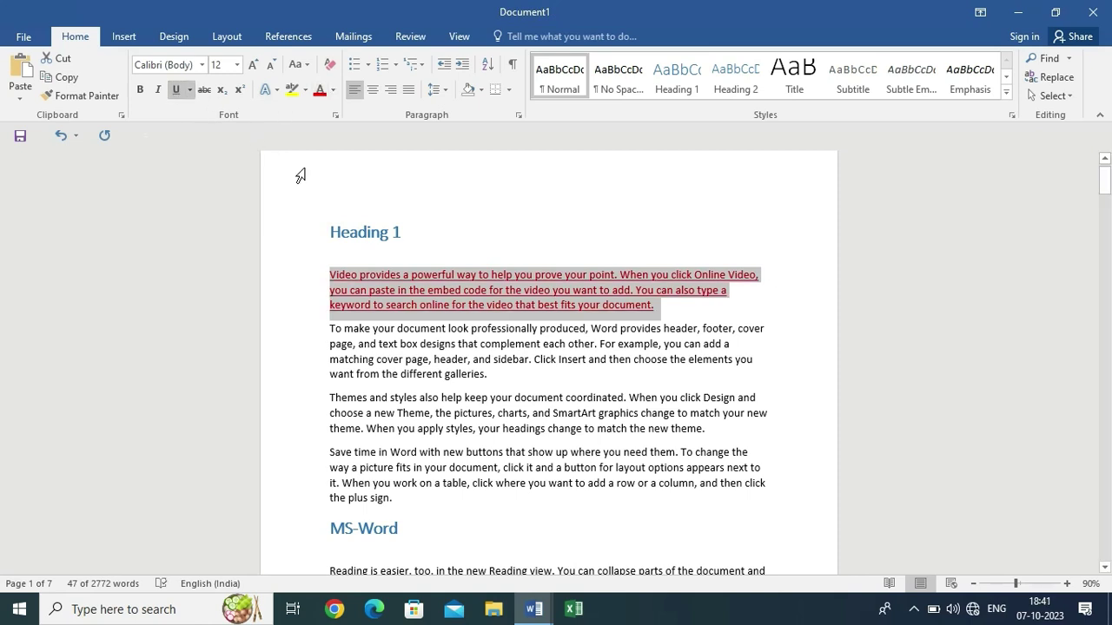
key(ctrl+m)
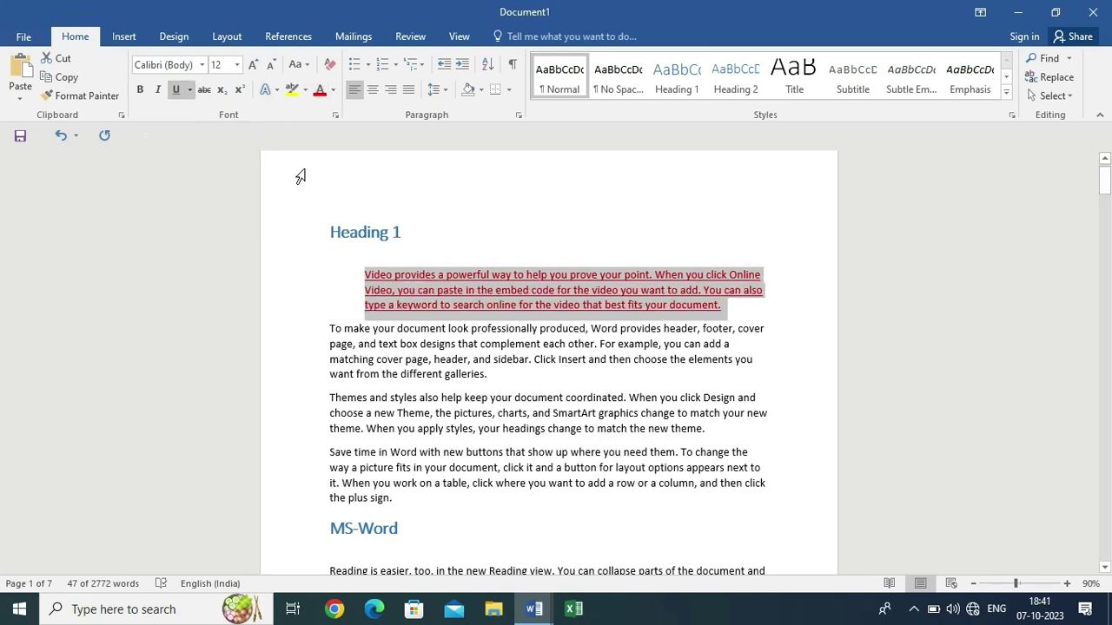
key(ctrl+m)
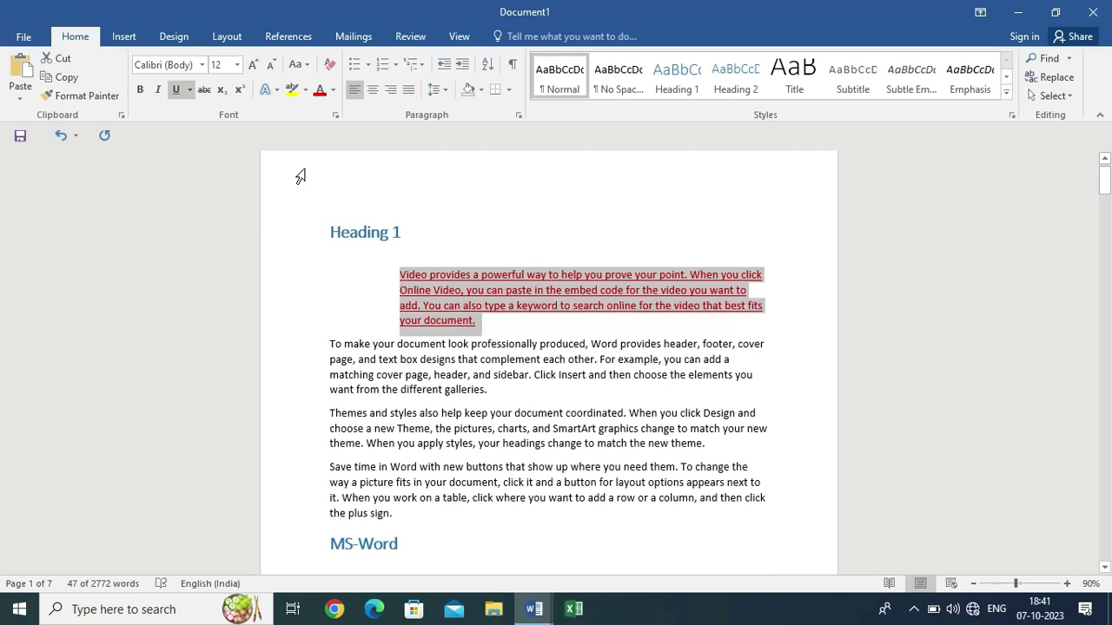
key(ctrl+z)
key(ctrl+z)
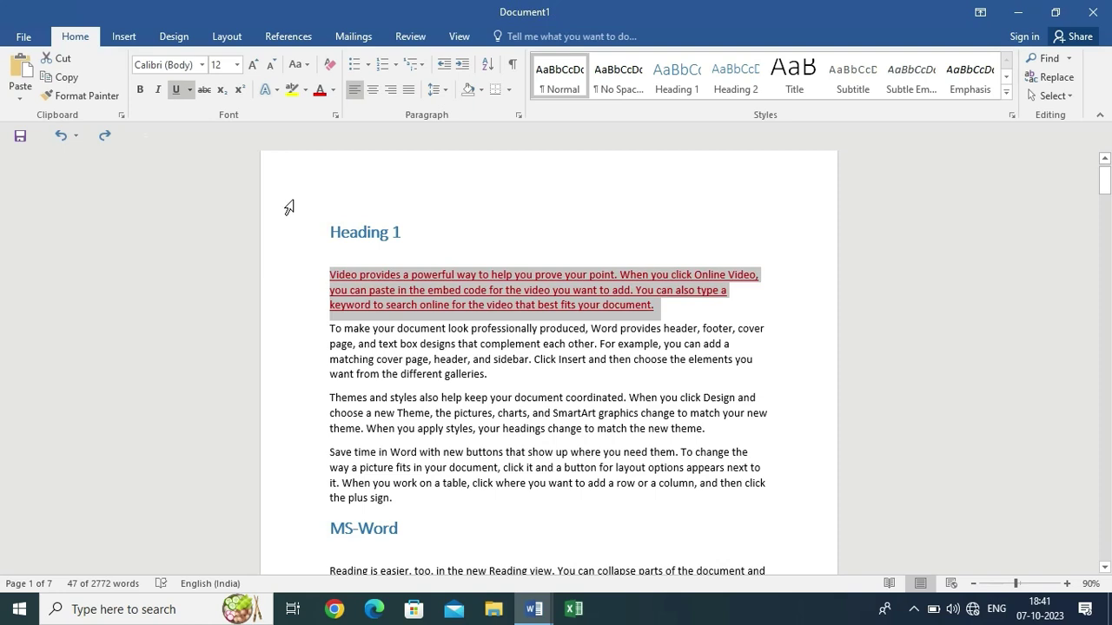
Undo the red colour and underline, then give the first paragraph wider line spacing.
key(ctrl+z)
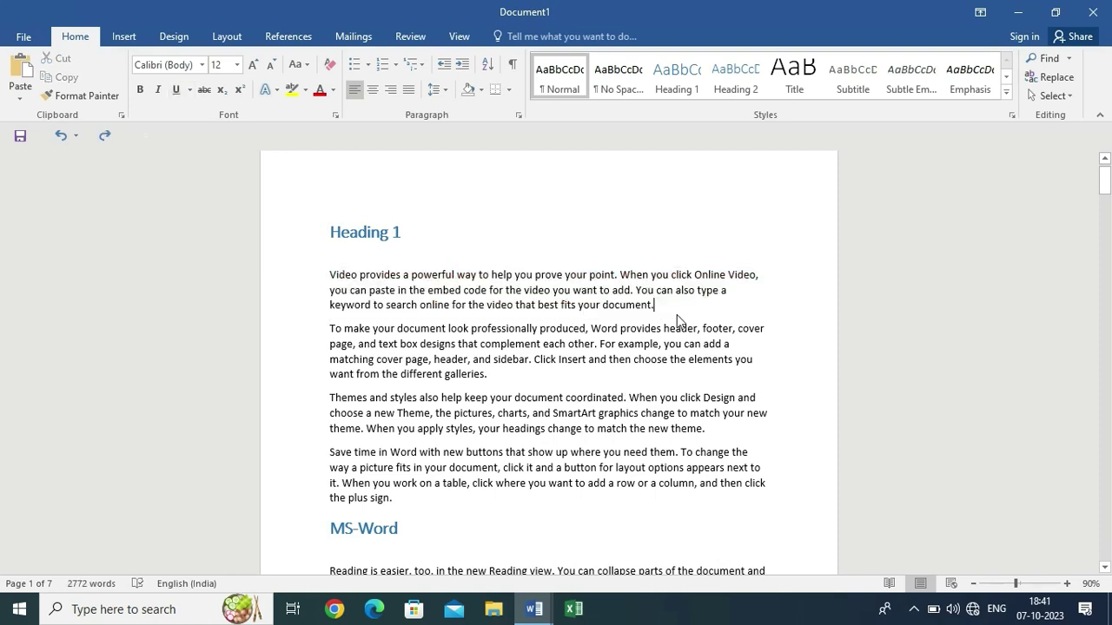
drag(677, 314, 316, 278)
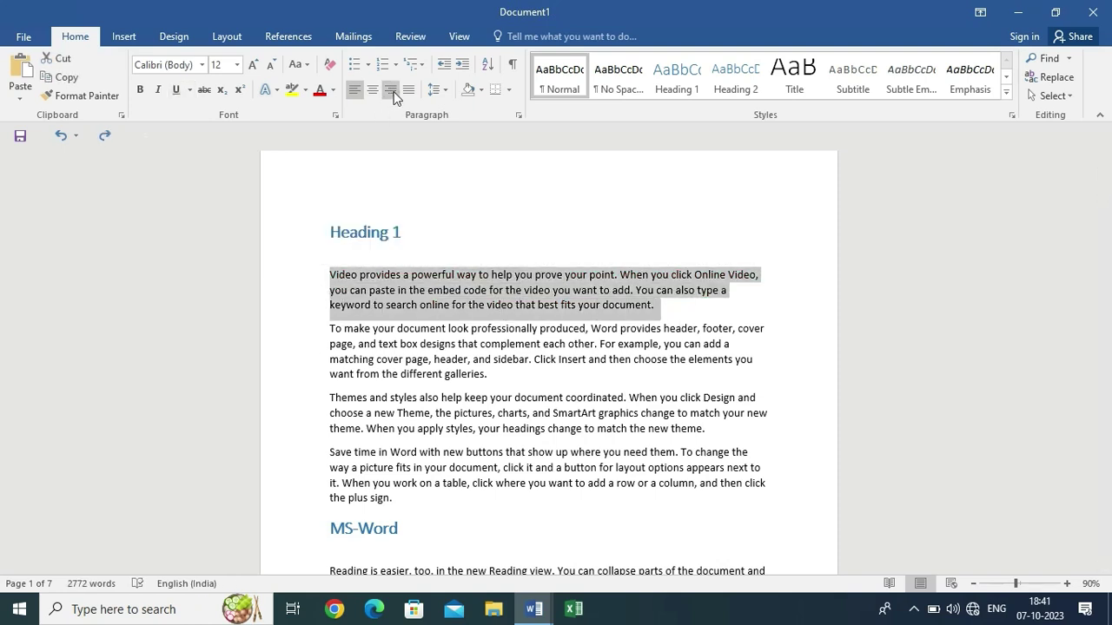
click(433, 91)
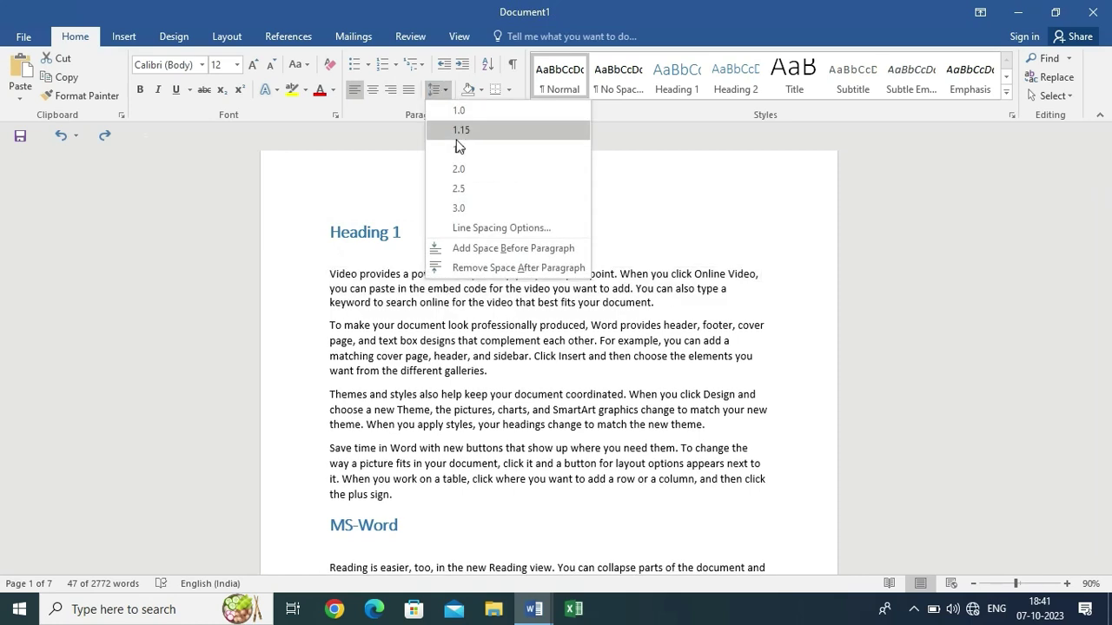
click(467, 146)
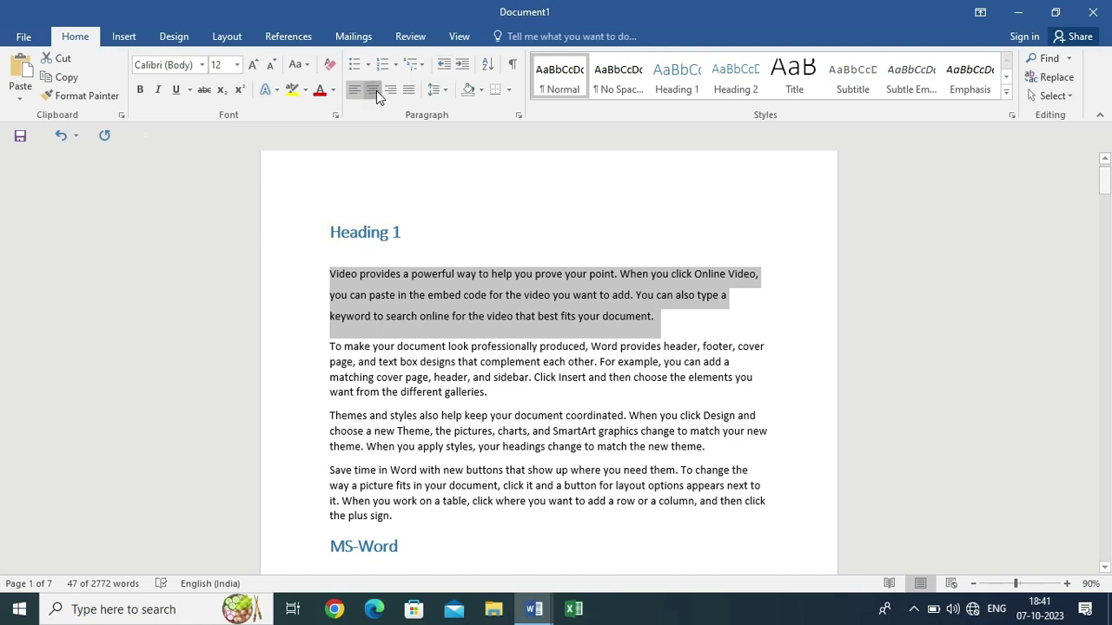
Centre the paragraph with Ctrl+E, then clear its paragraph formatting with Ctrl+Q.
key(ctrl+e)
click(576, 256)
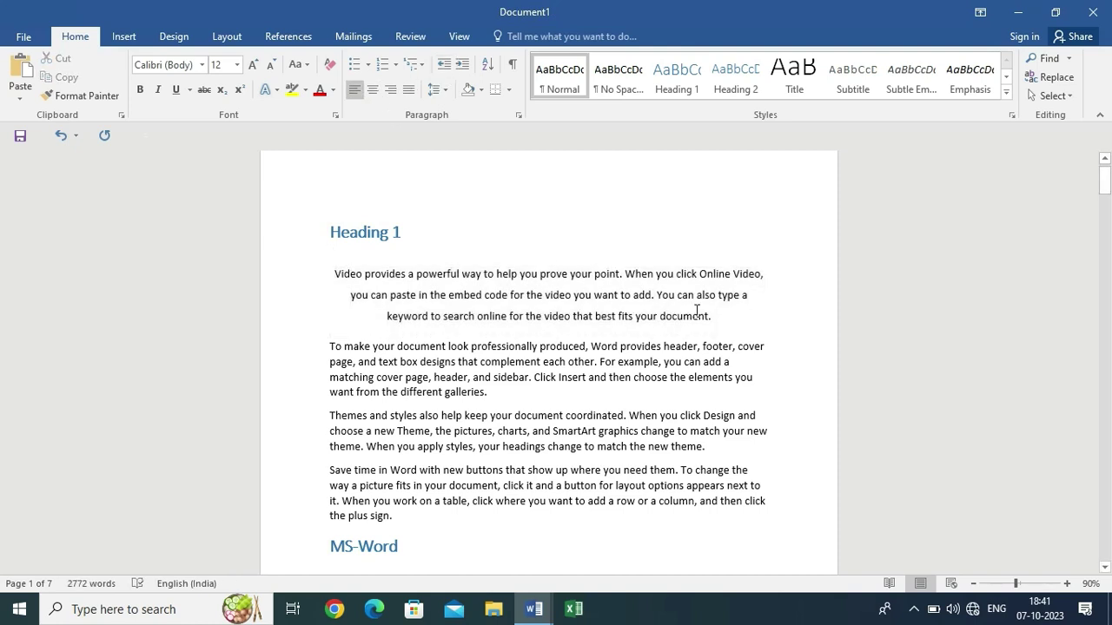
drag(714, 316, 320, 274)
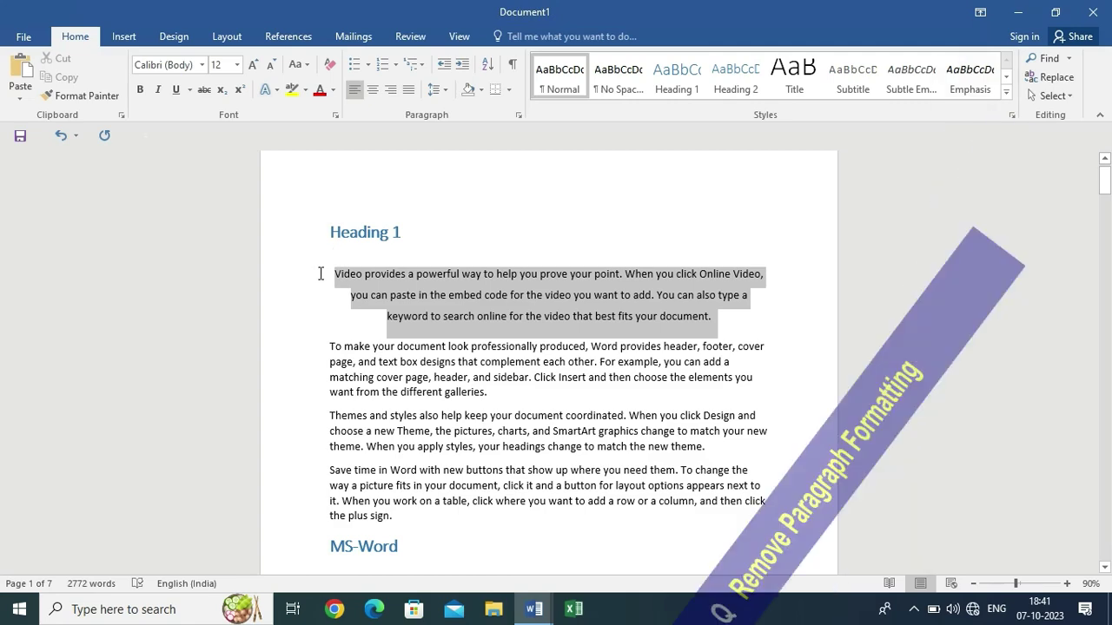
key(ctrl+q)
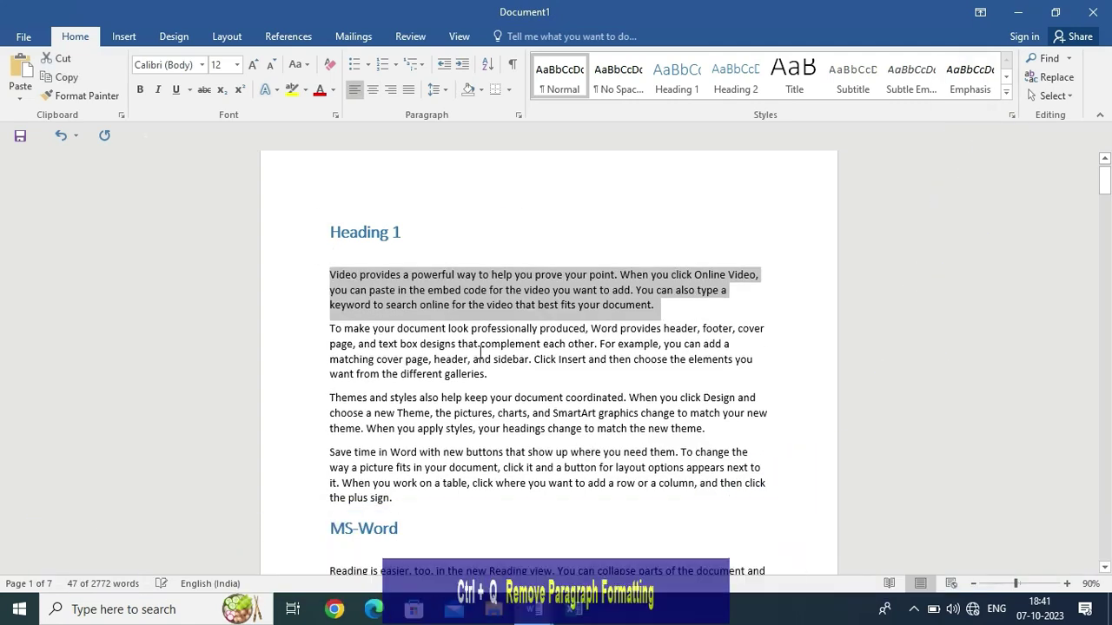
Right-align the ABC, 123 line, then right-align and left-align the LETTER heading.
click(792, 300)
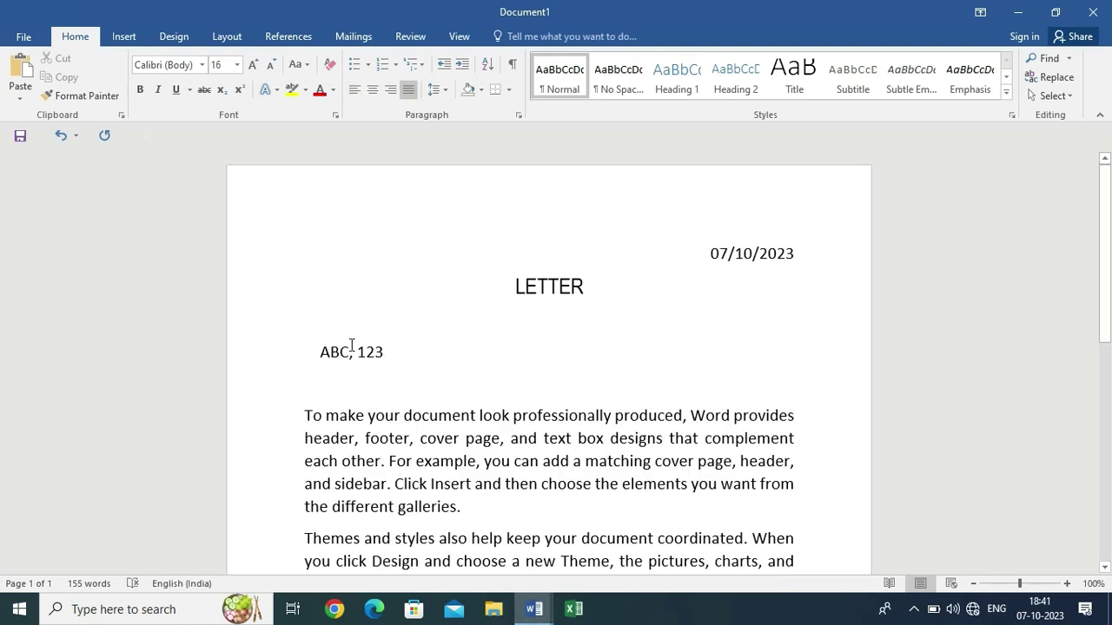
click(338, 351)
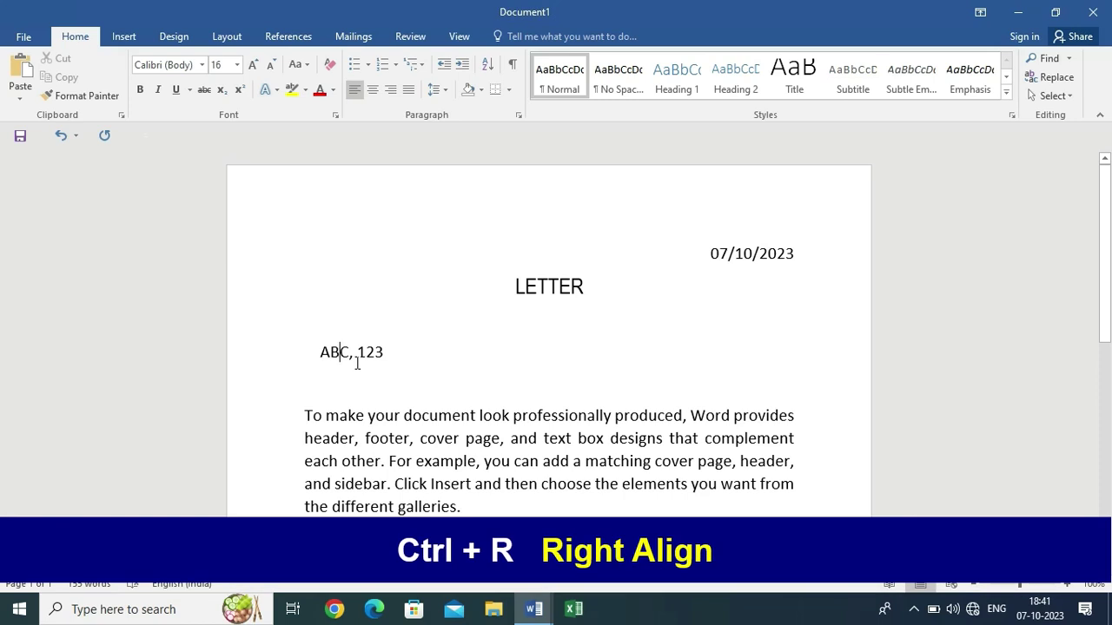
key(ctrl+r)
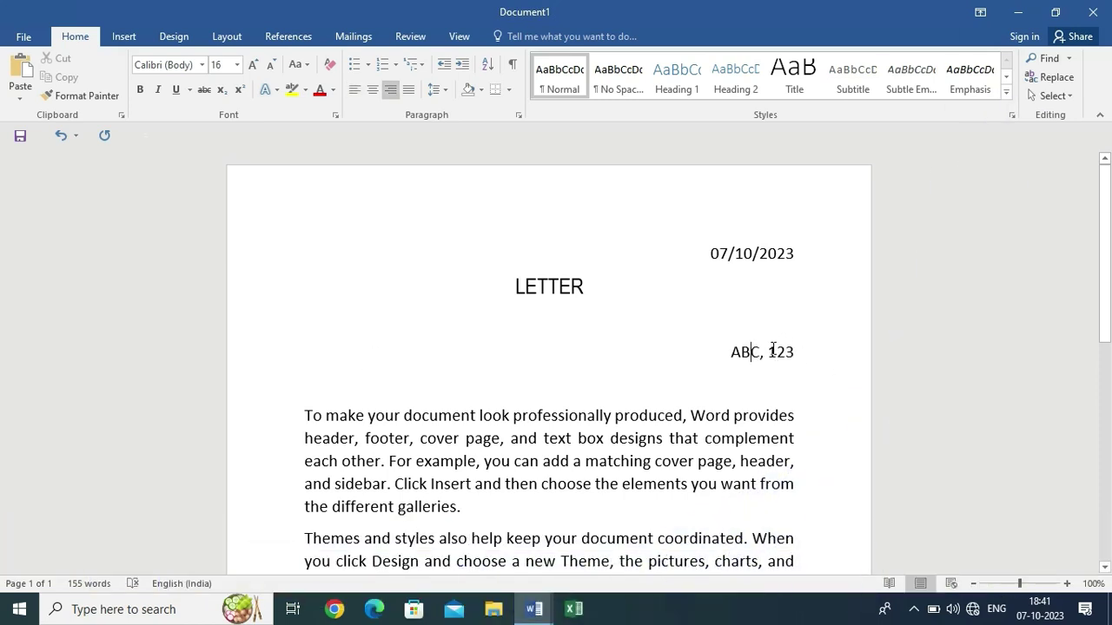
click(497, 310)
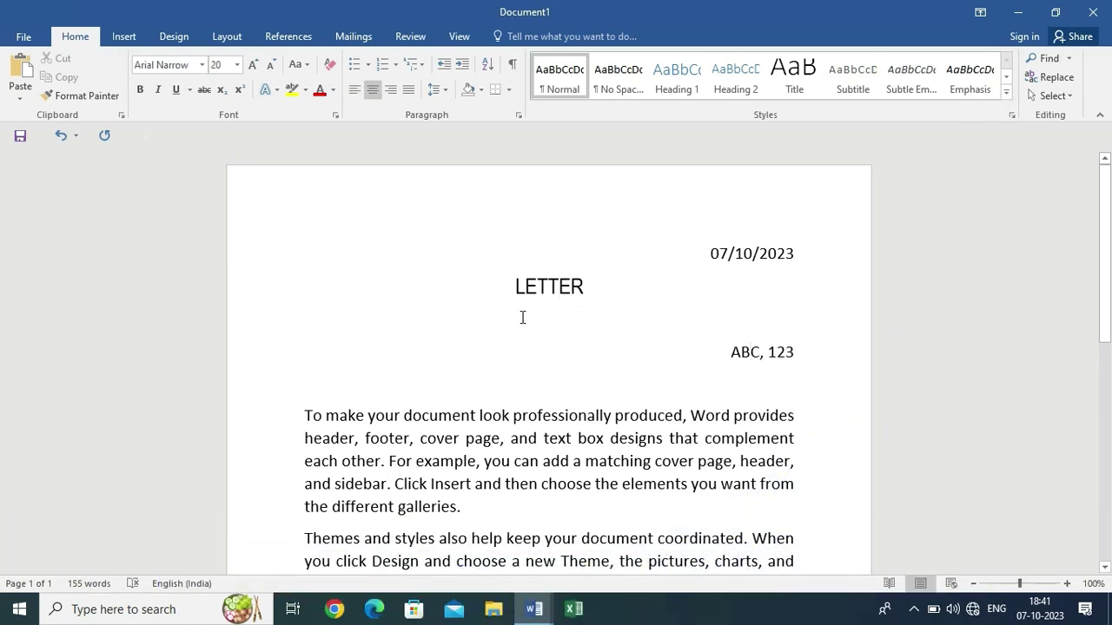
key(ctrl+r)
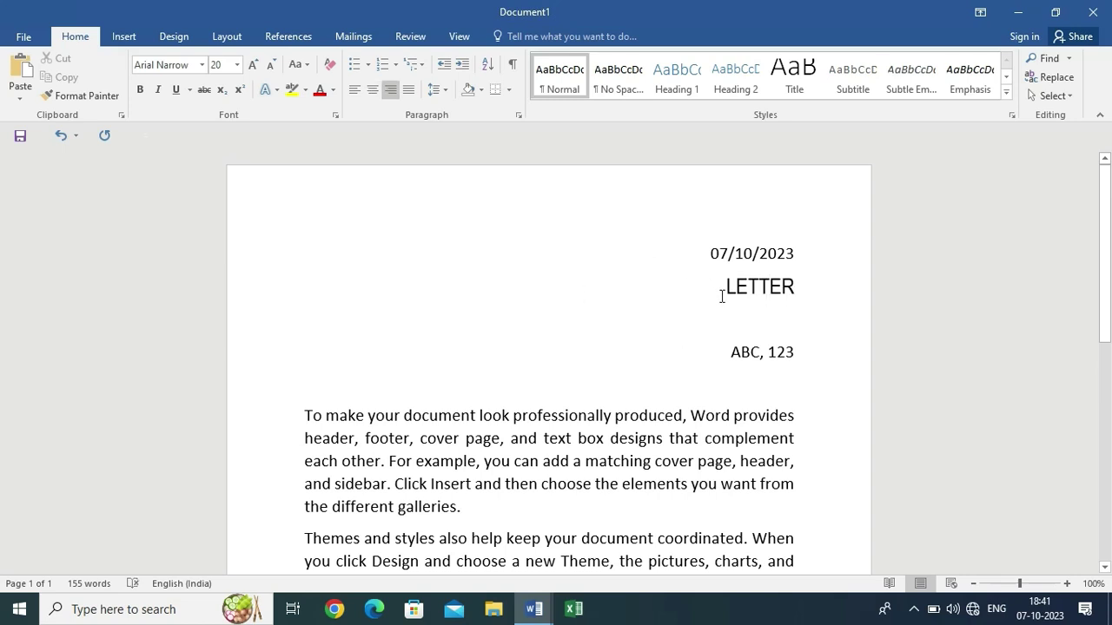
key(ctrl+l)
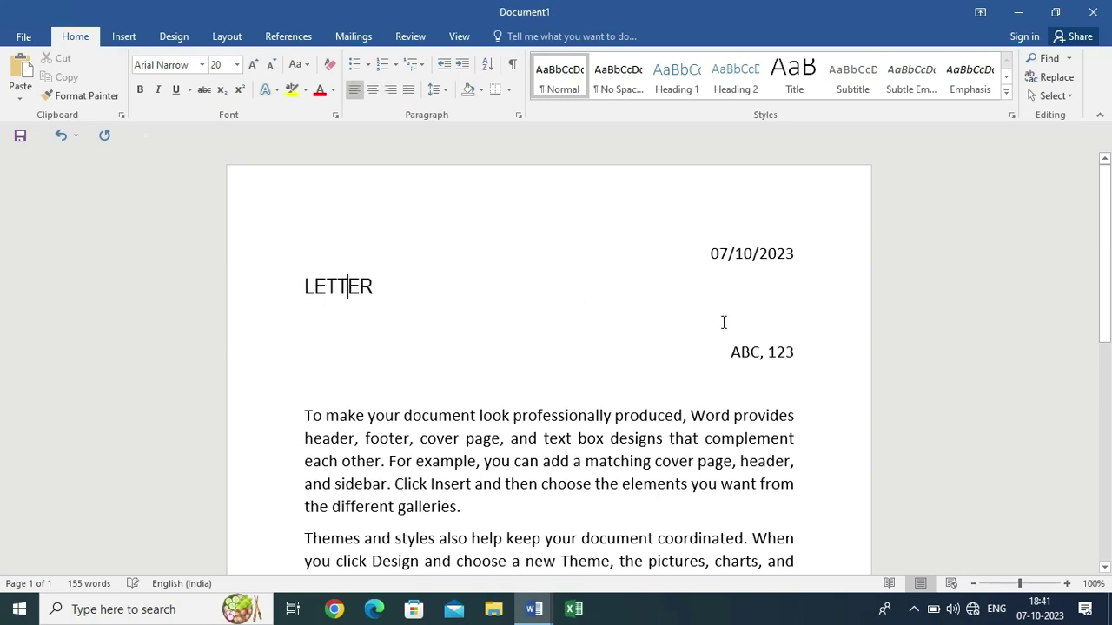
Left-align then right-align the ABC, 123 line, and right-align the LETTER heading.
click(773, 352)
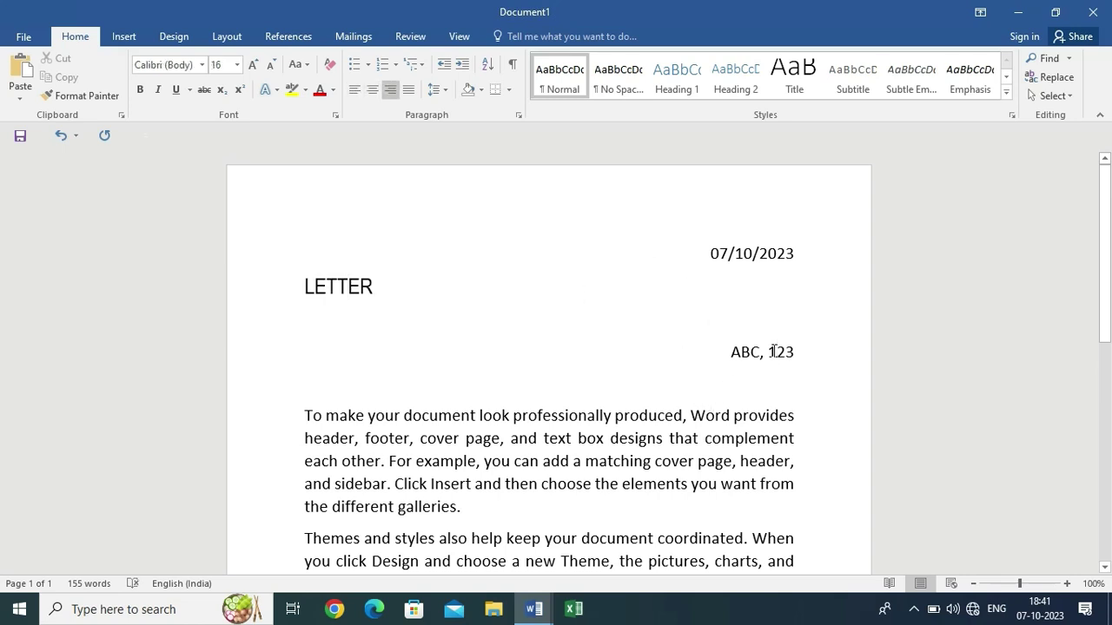
key(ctrl+l)
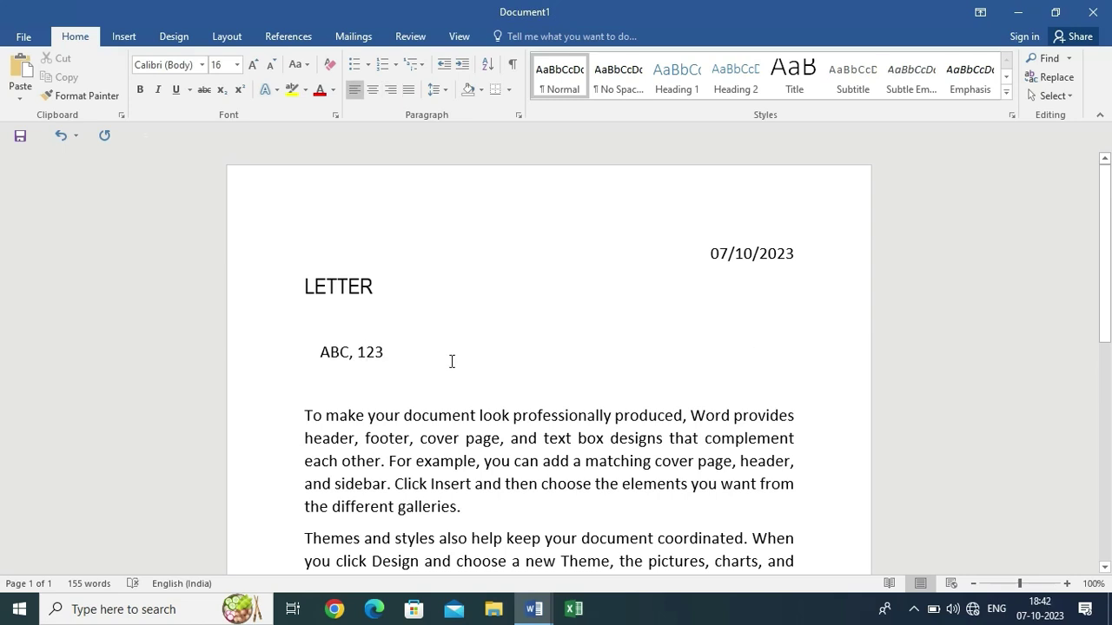
key(ctrl+r)
click(350, 287)
key(ctrl+r)
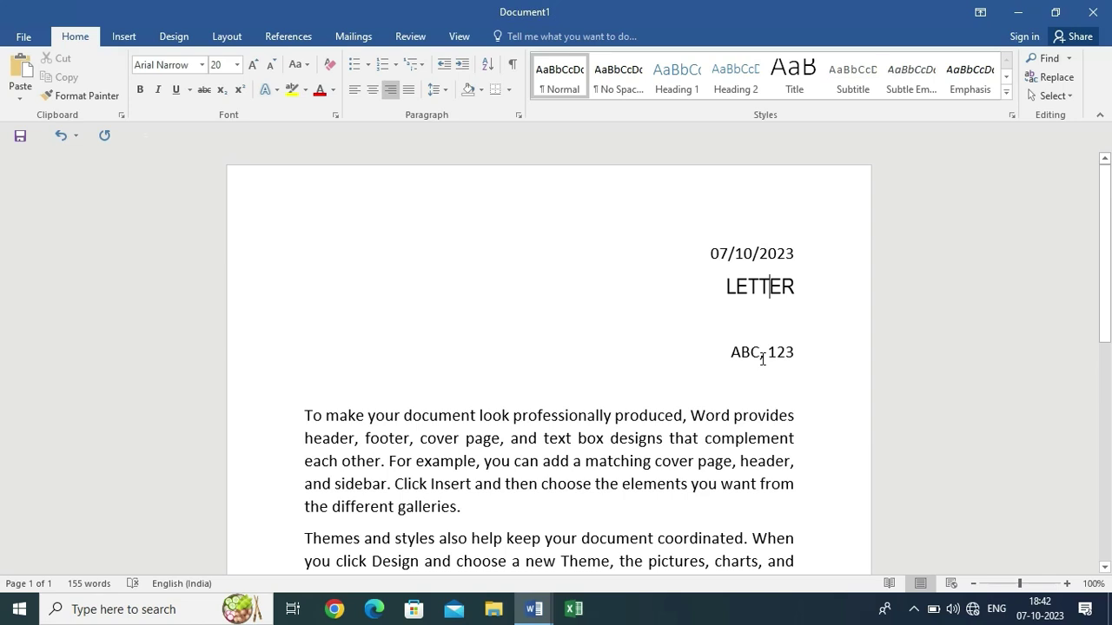
Undo the right-alignments, save the letter with Ctrl+S, and undo the last alignment change.
key(ctrl+z)
key(ctrl+z)
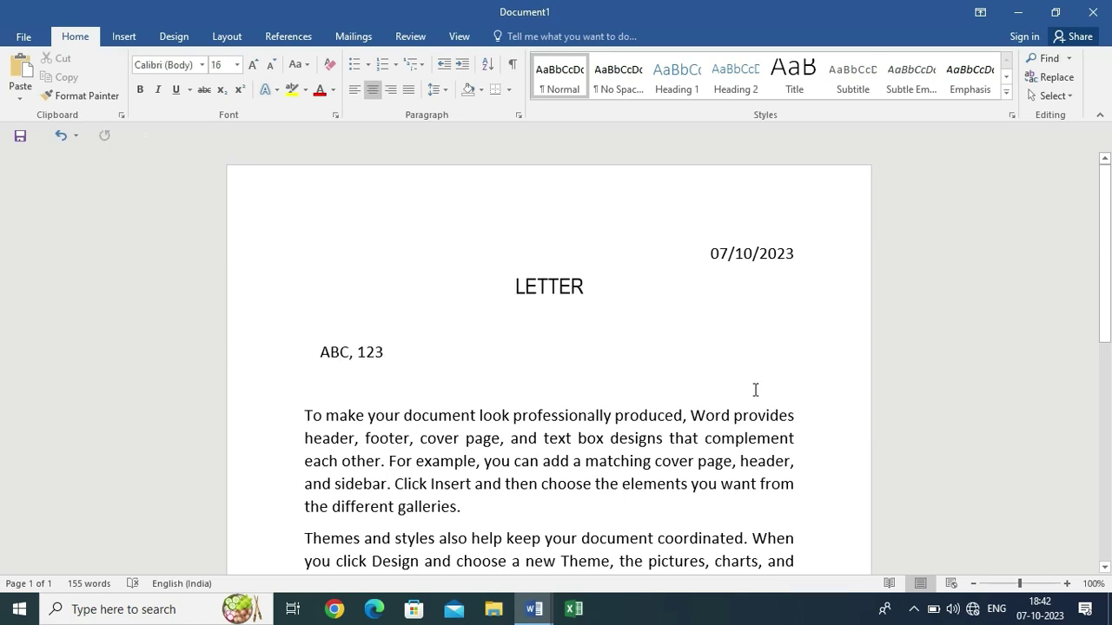
key(ctrl+s)
key(ctrl+z)
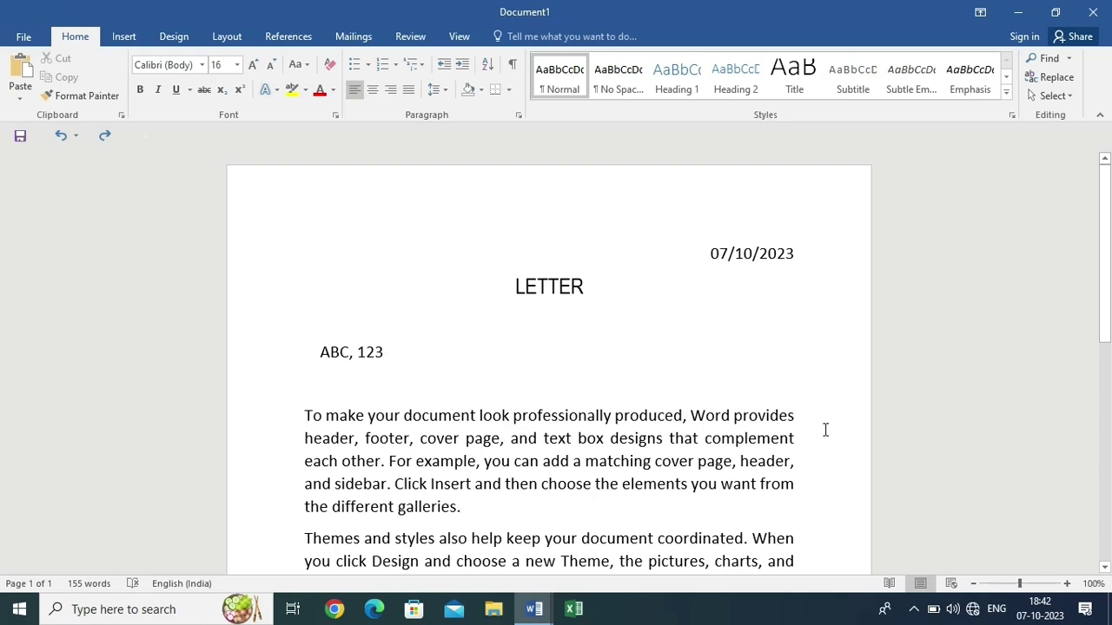
scroll(455, 241, down, 3)
drag(304, 219, 398, 534)
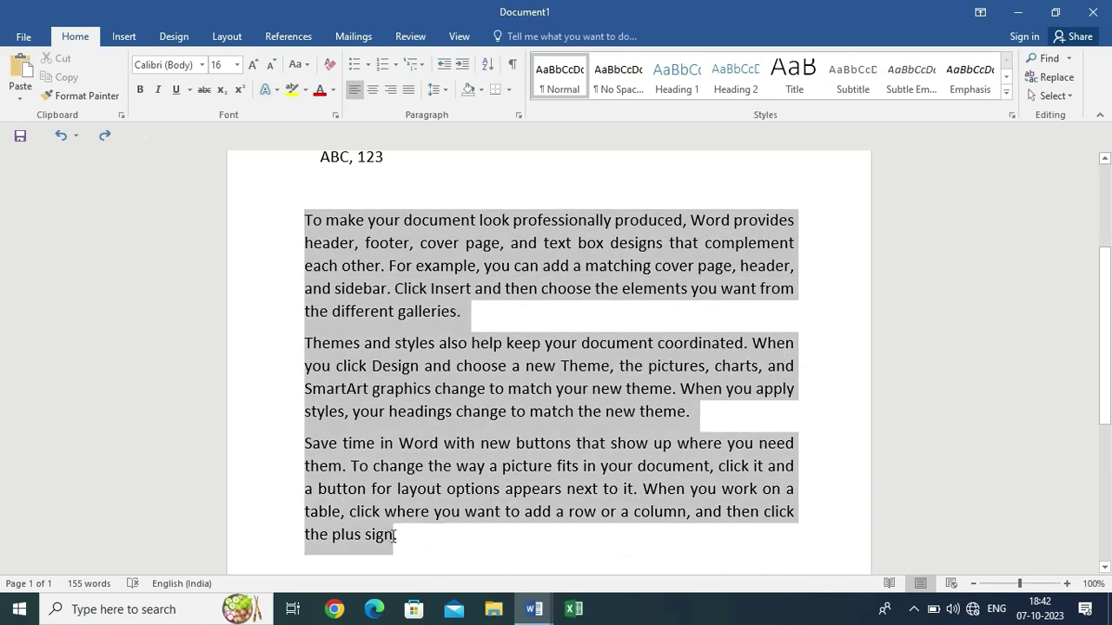
key(ctrl+m)
key(ctrl+m)
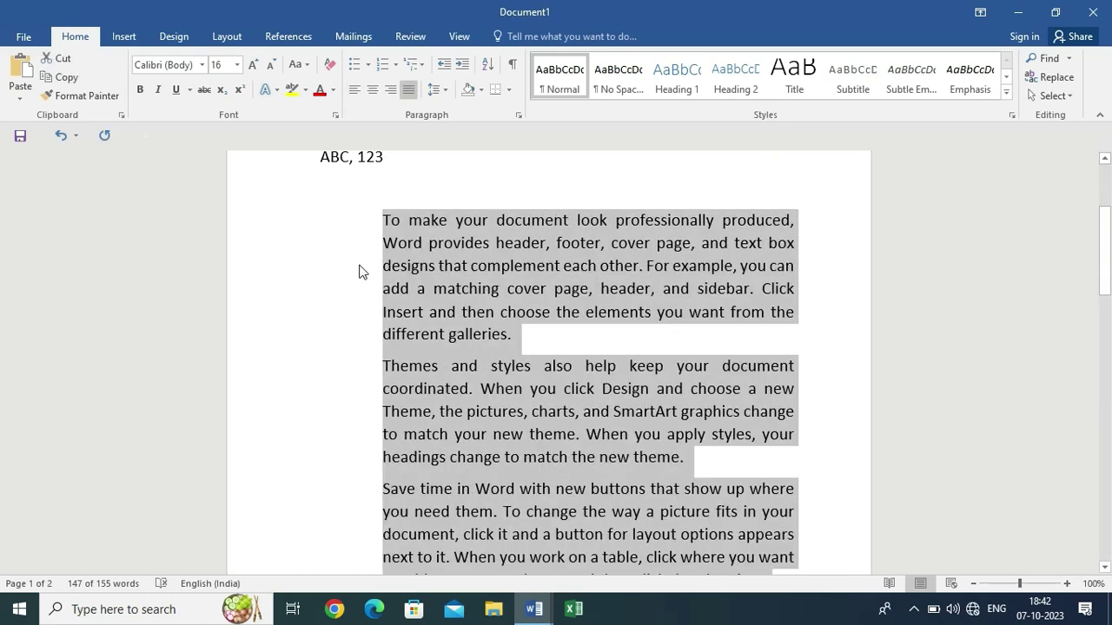
key(ctrl+z)
key(ctrl+z)
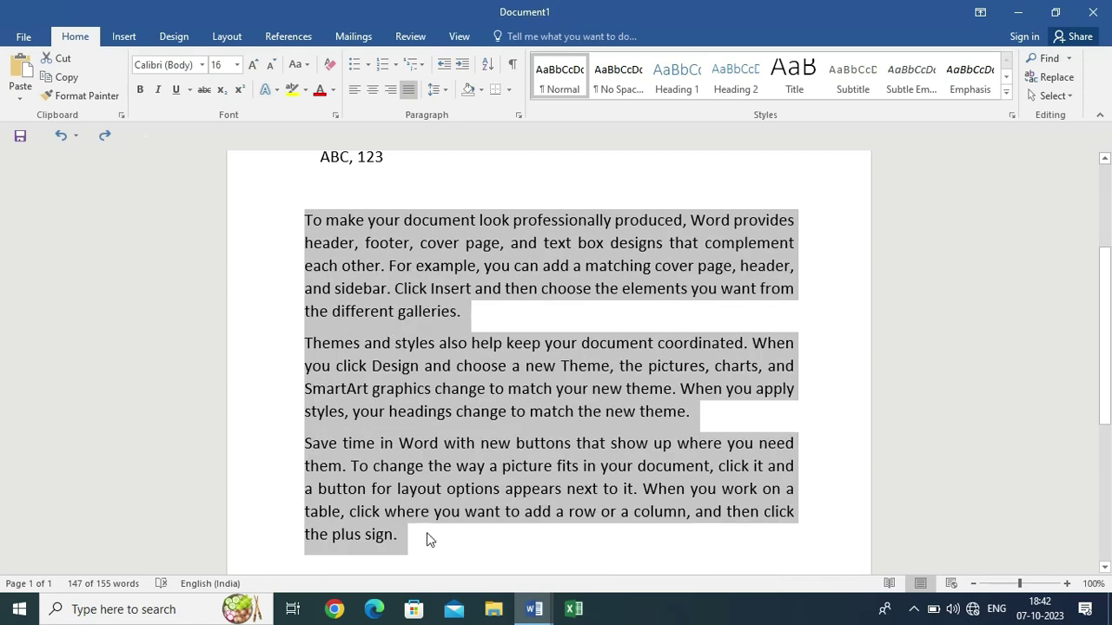
click(426, 539)
drag(304, 223, 397, 534)
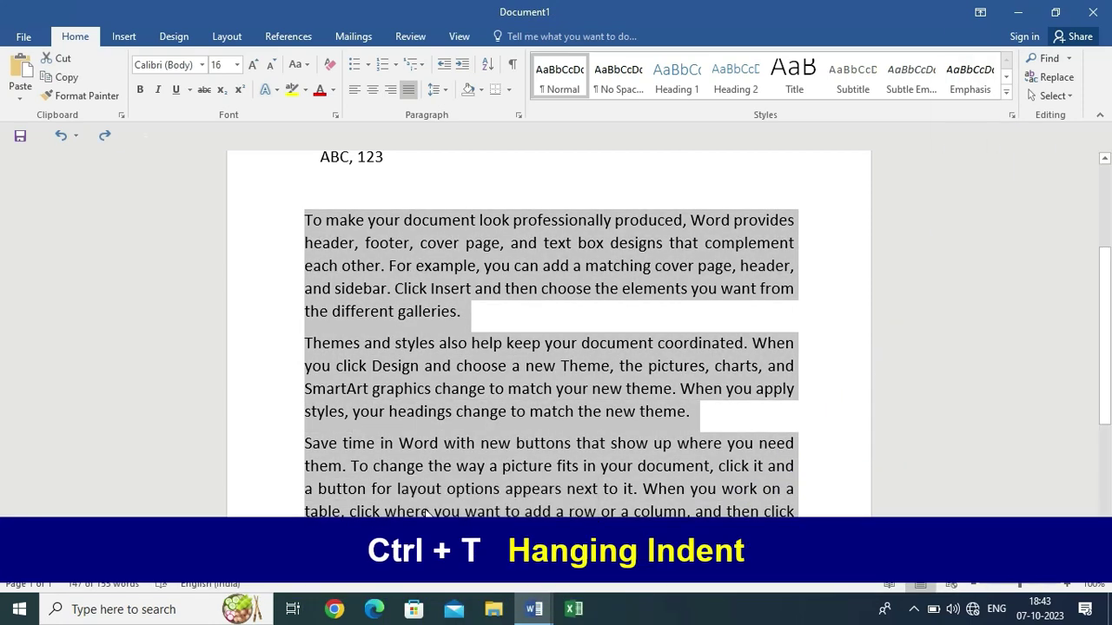
key(ctrl+t)
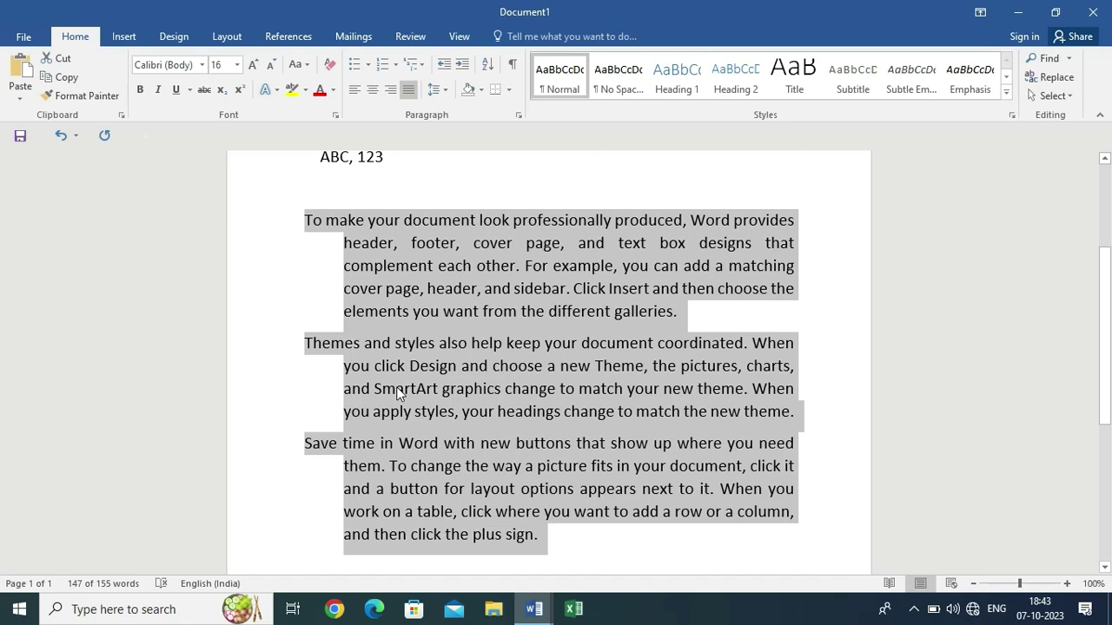
key(ctrl+t)
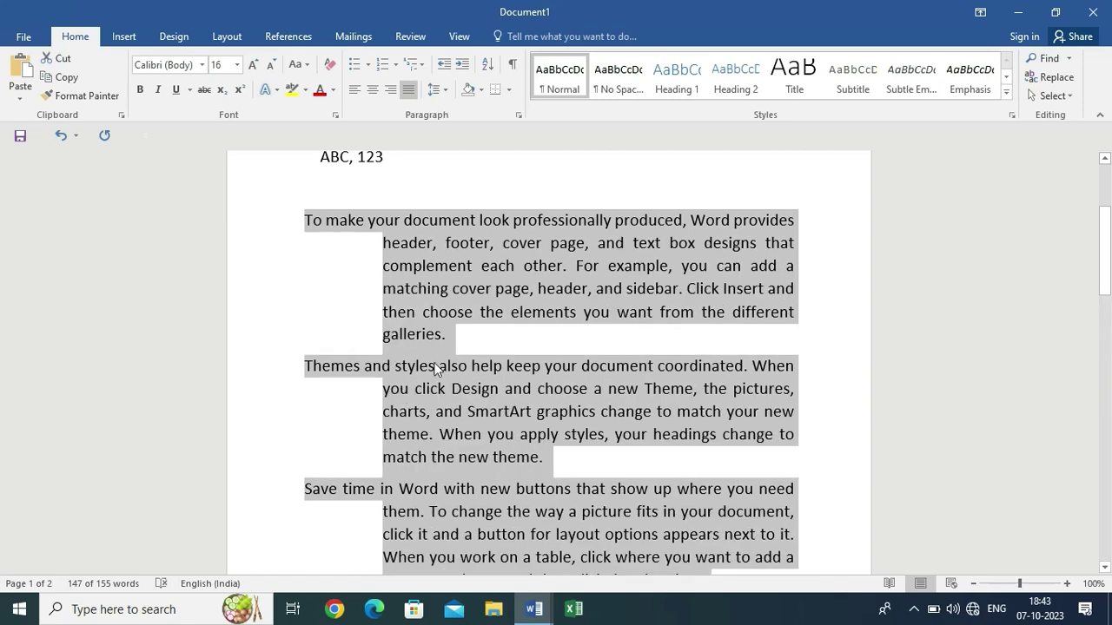
key(ctrl+z)
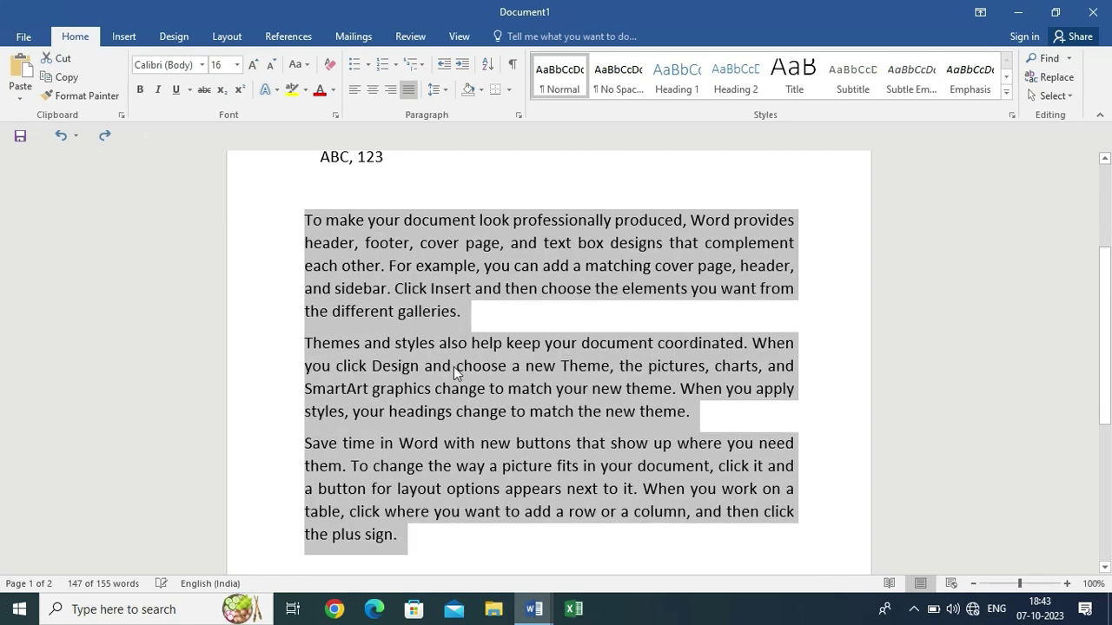
click(851, 309)
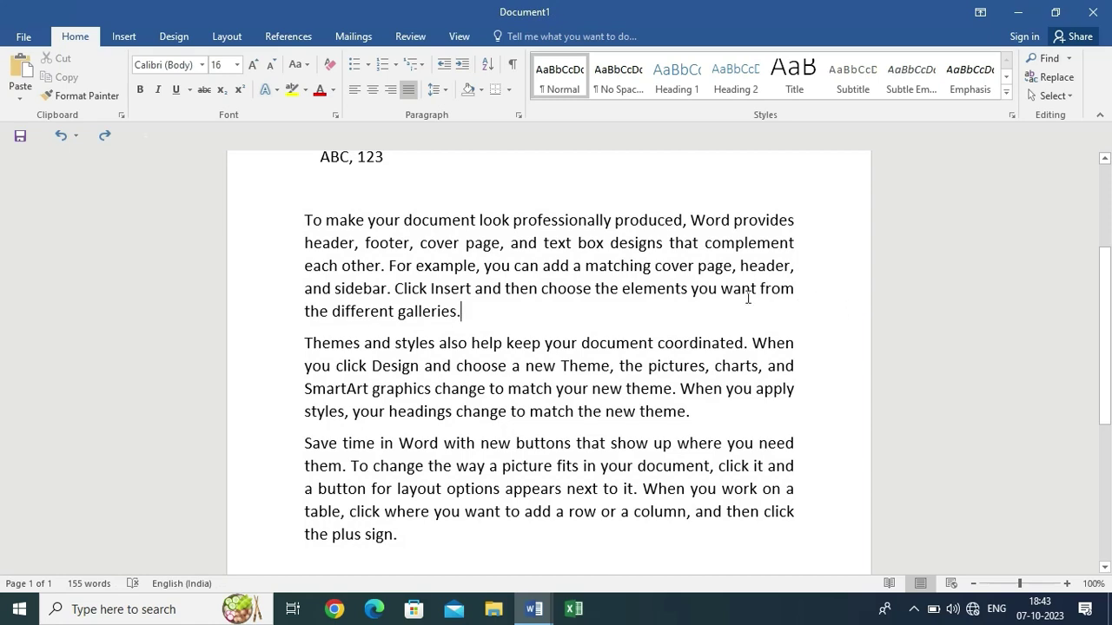
scroll(675, 296, up, 4)
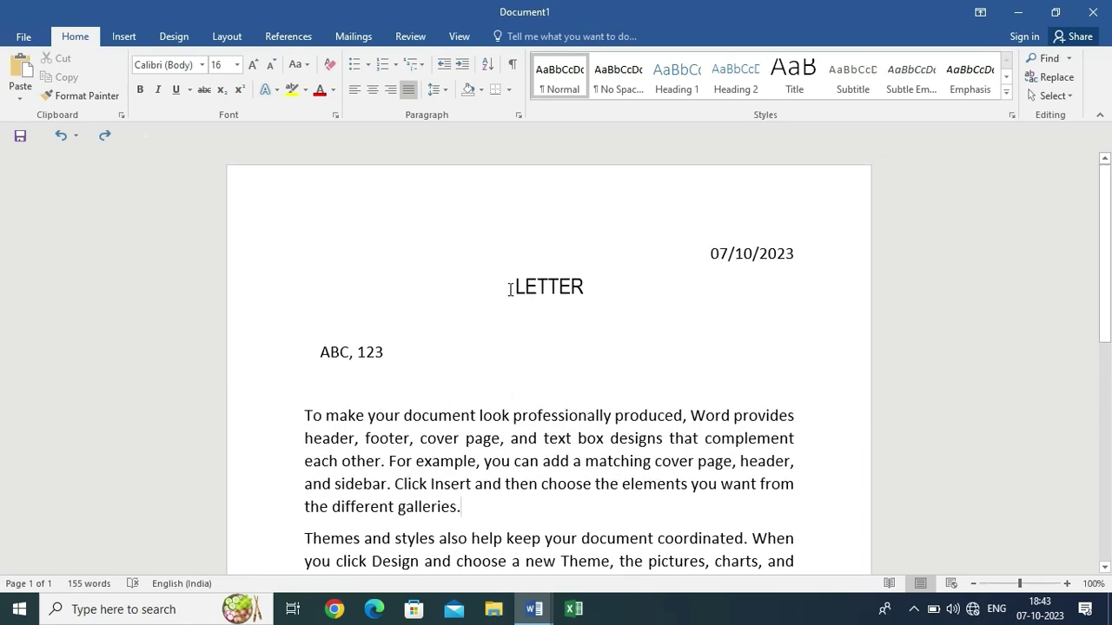
Underline the LETTER heading and the ABC, 123 line, then undo the ABC, 123 underline.
drag(509, 288, 594, 291)
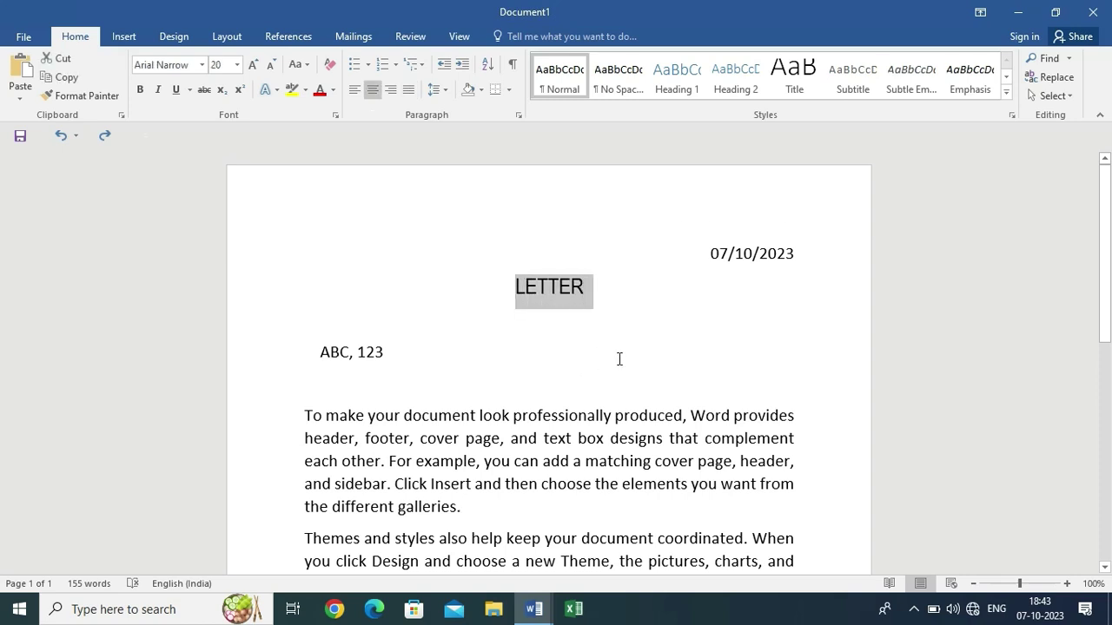
key(ctrl+u)
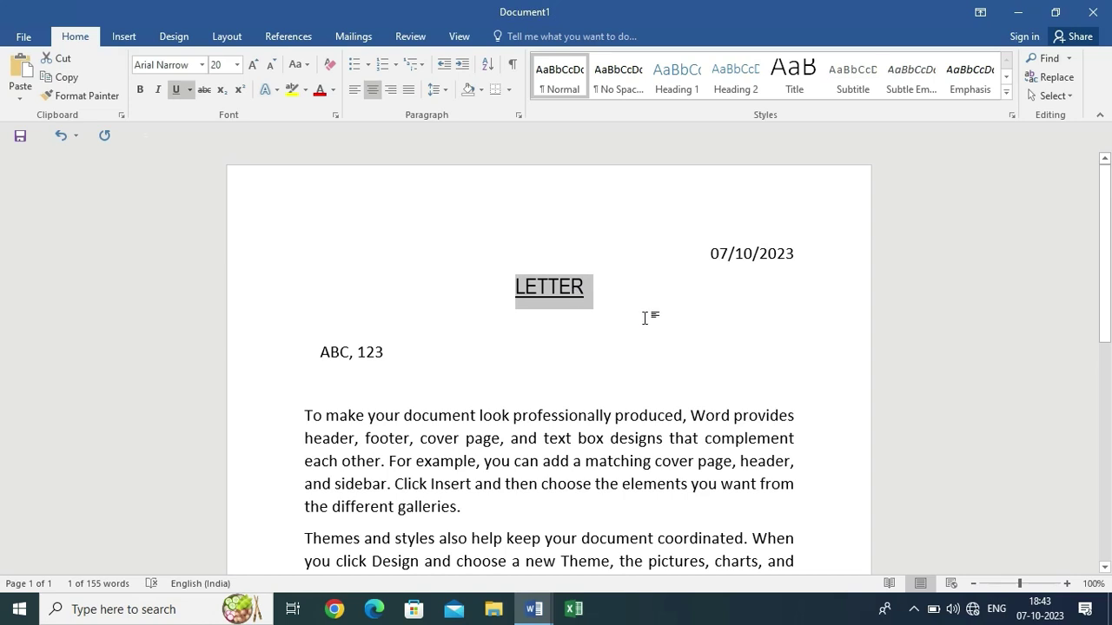
click(645, 315)
drag(319, 352, 401, 352)
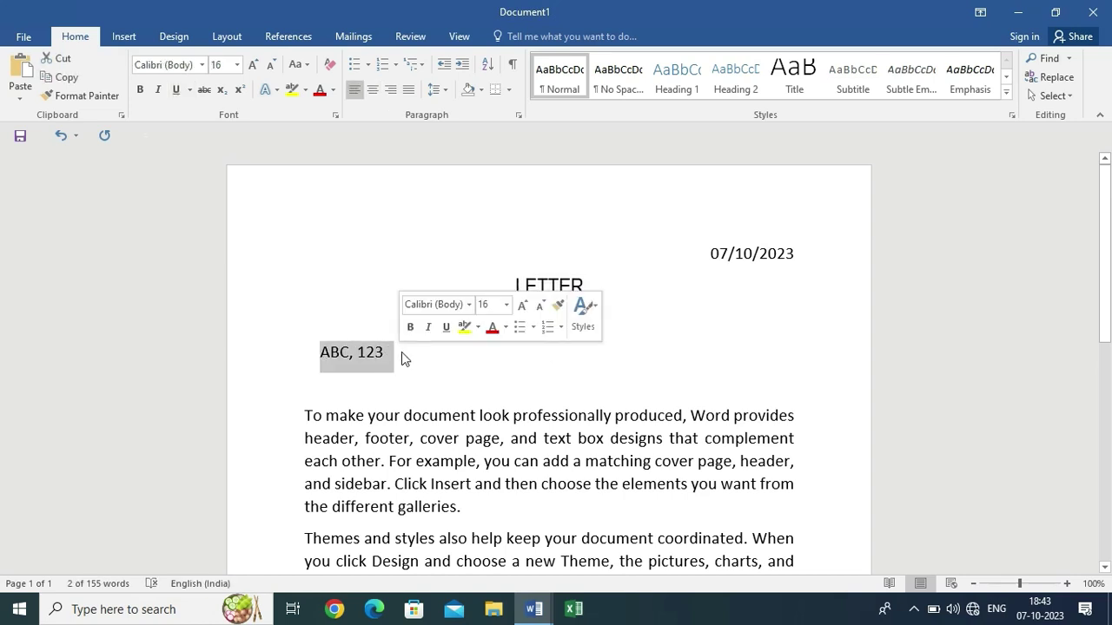
key(ctrl+u)
click(600, 373)
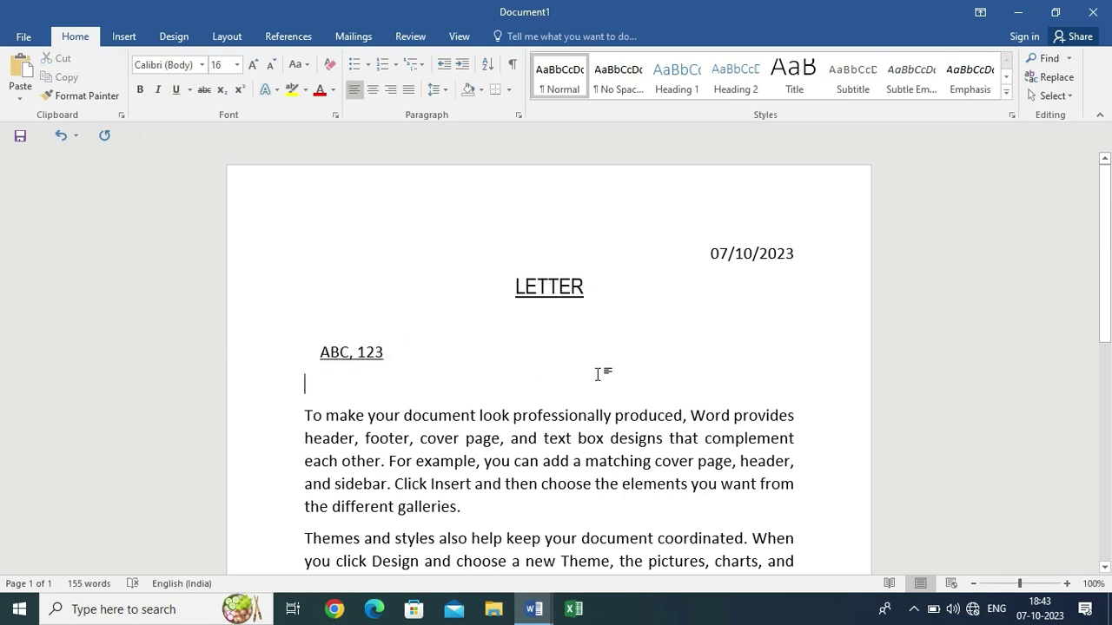
key(ctrl+z)
Select LETTER again and remove its underline with Ctrl+U, then deselect.
drag(513, 286, 583, 285)
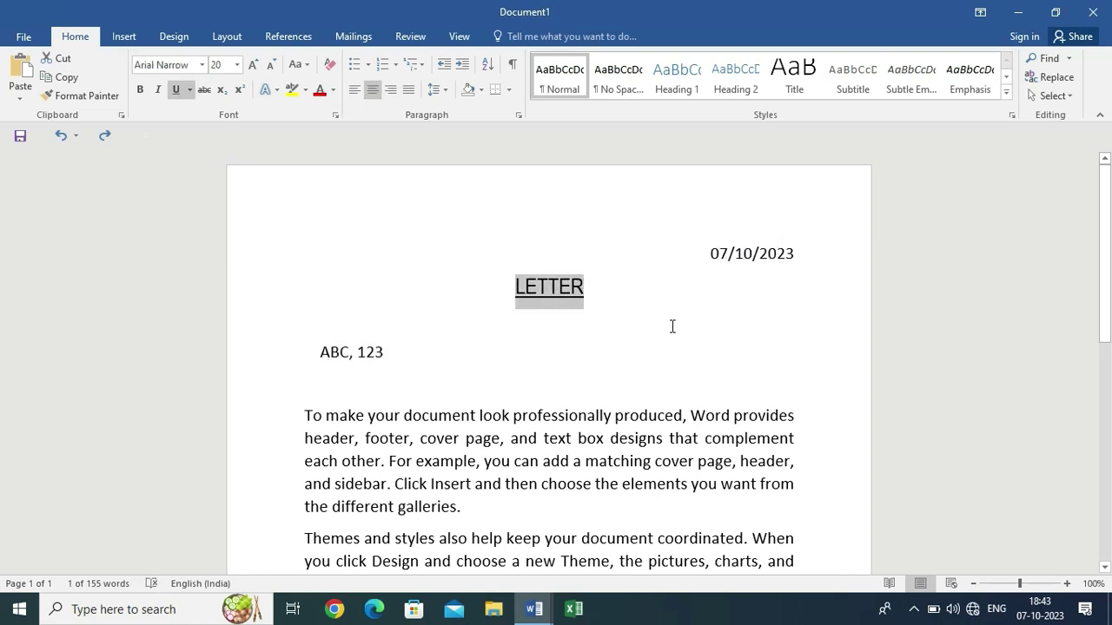
key(ctrl+u)
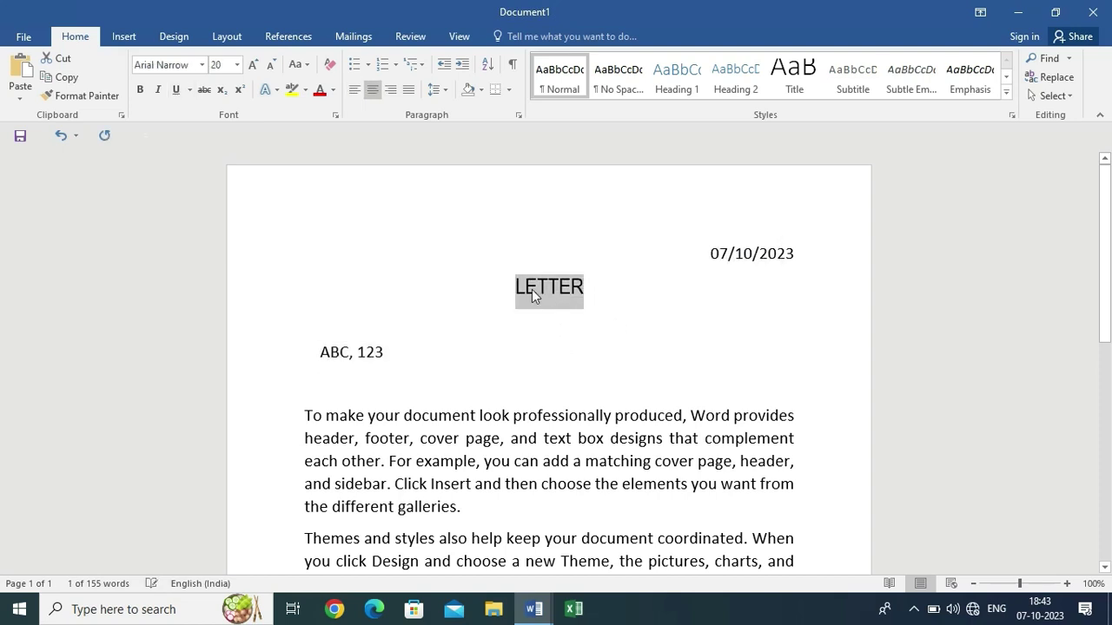
click(717, 334)
scroll(717, 335, down, 3)
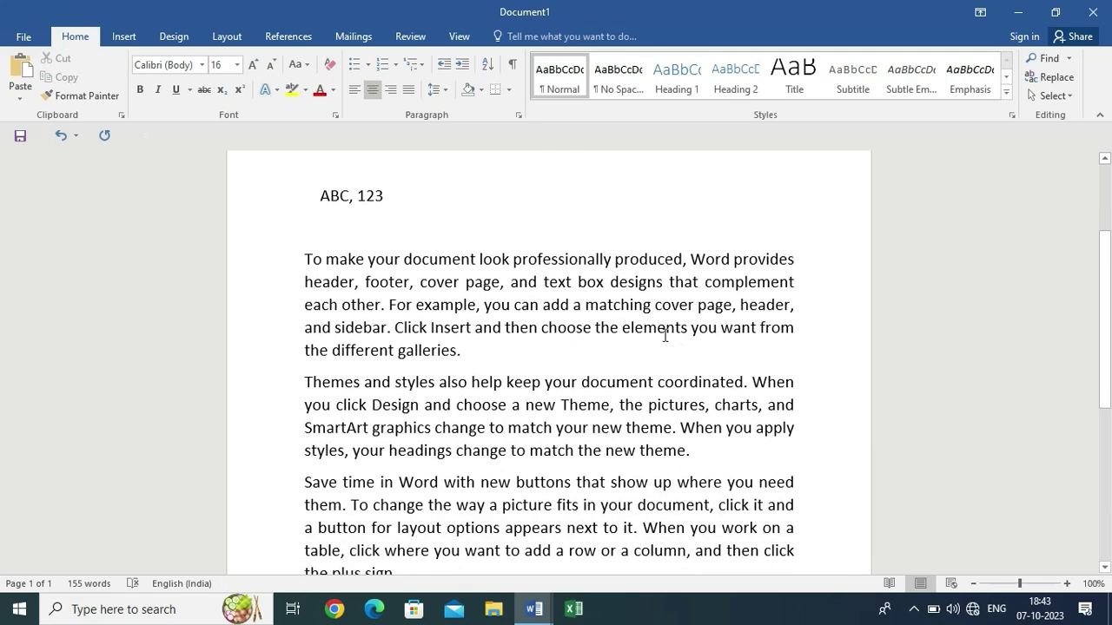
Copy the first body paragraph and paste it on a new line after 'the plus sign.'.
drag(303, 258, 465, 350)
key(ctrl+c)
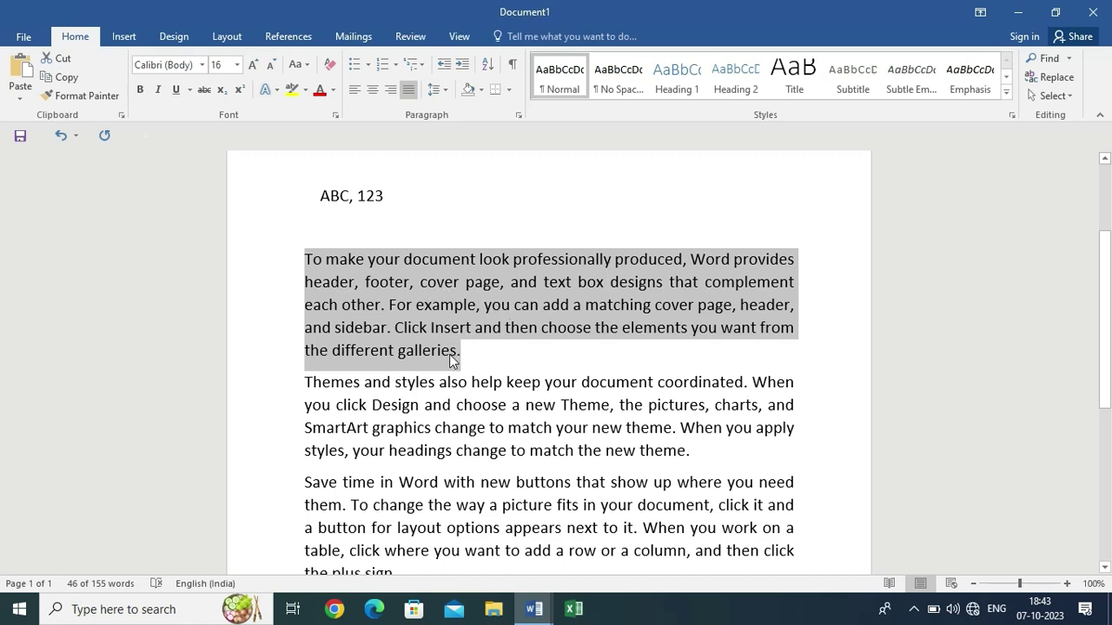
scroll(431, 337, down, 4)
click(410, 352)
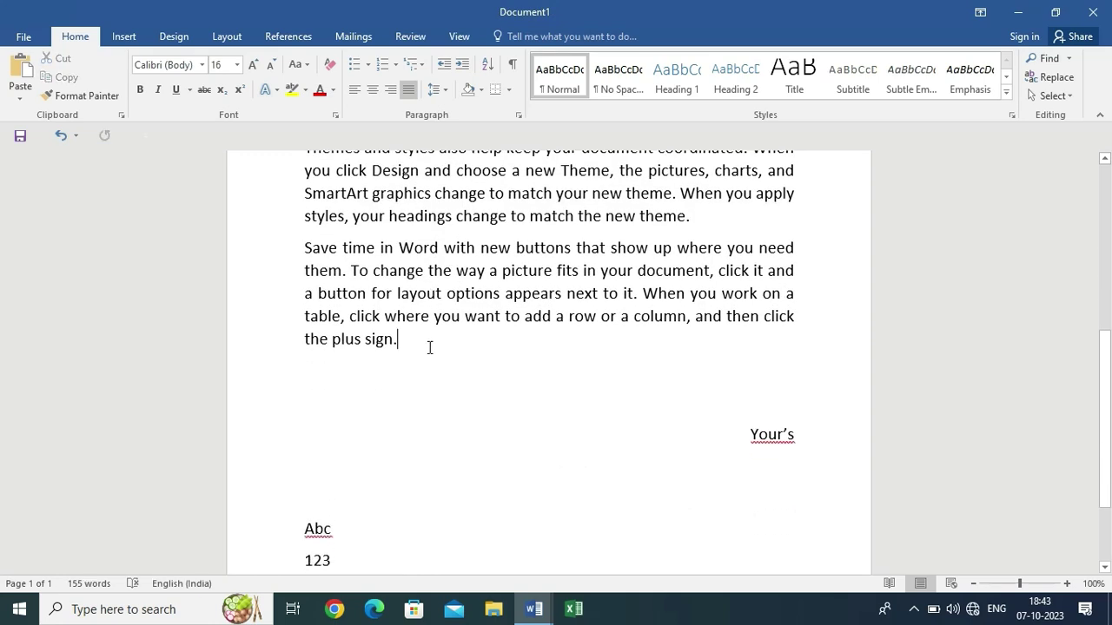
key(Return)
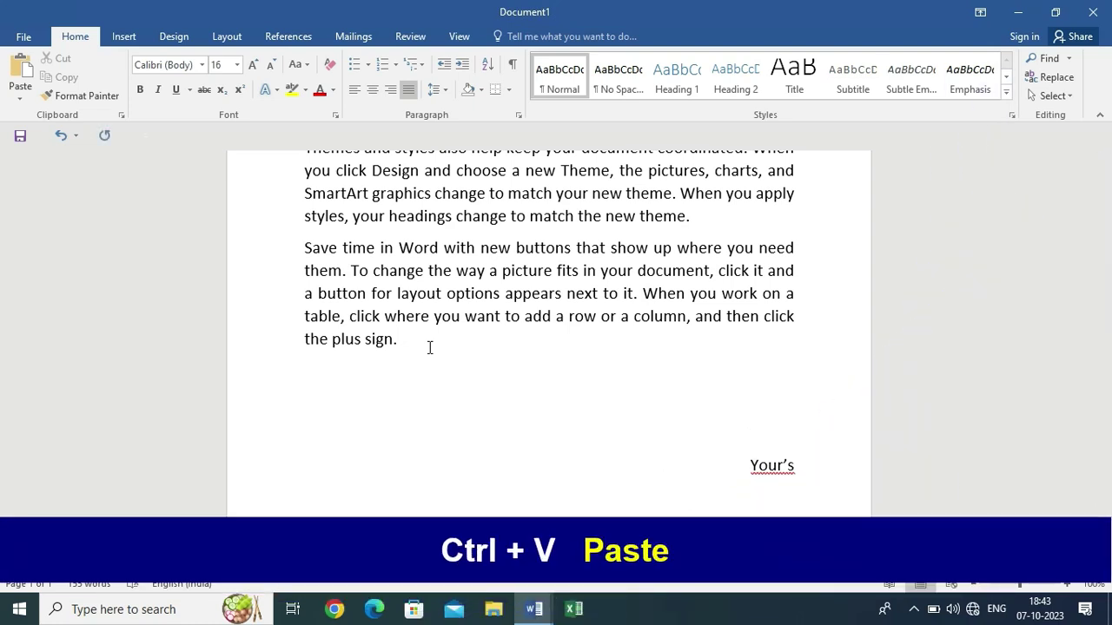
key(ctrl+v)
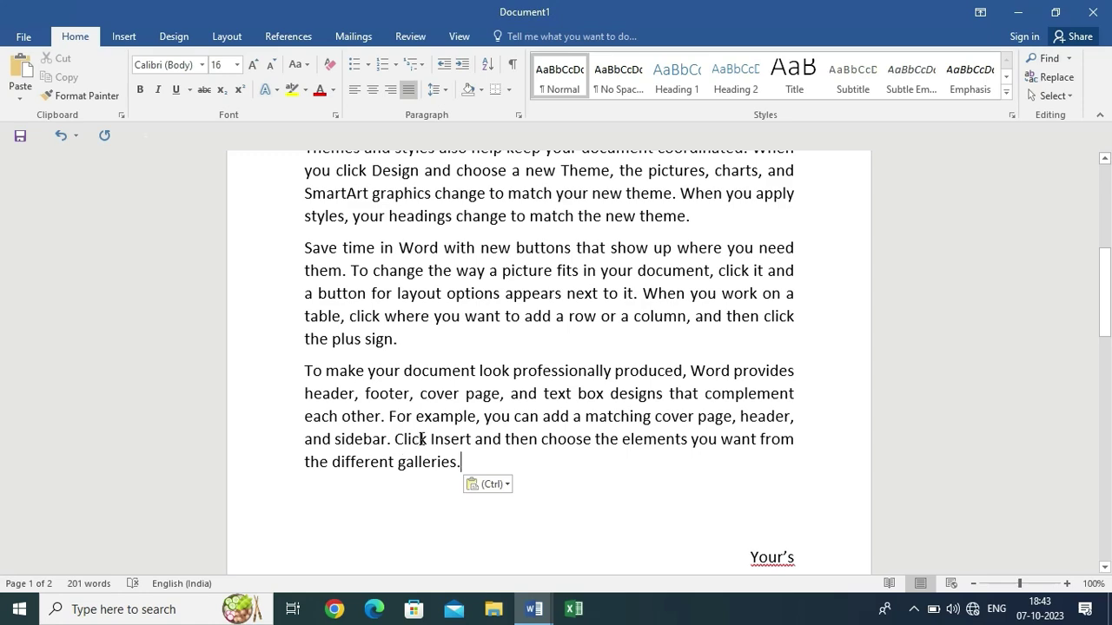
Undo the pasted duplicate paragraph and scroll back through the letter.
key(ctrl+z)
scroll(700, 402, up, 5)
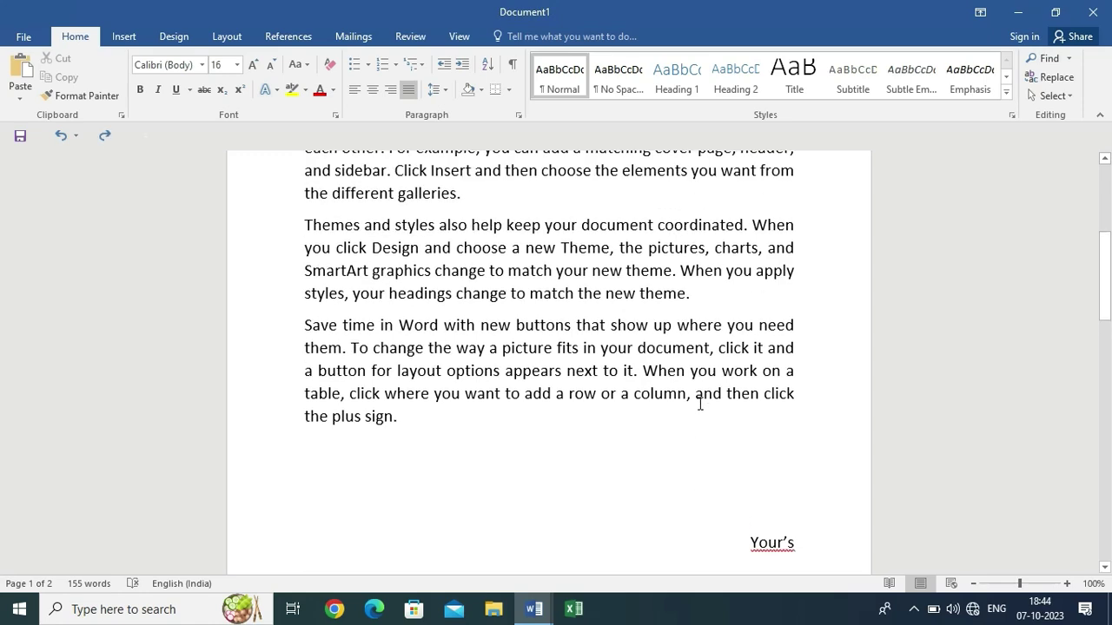
scroll(710, 405, up, 2)
scroll(721, 405, down, 2)
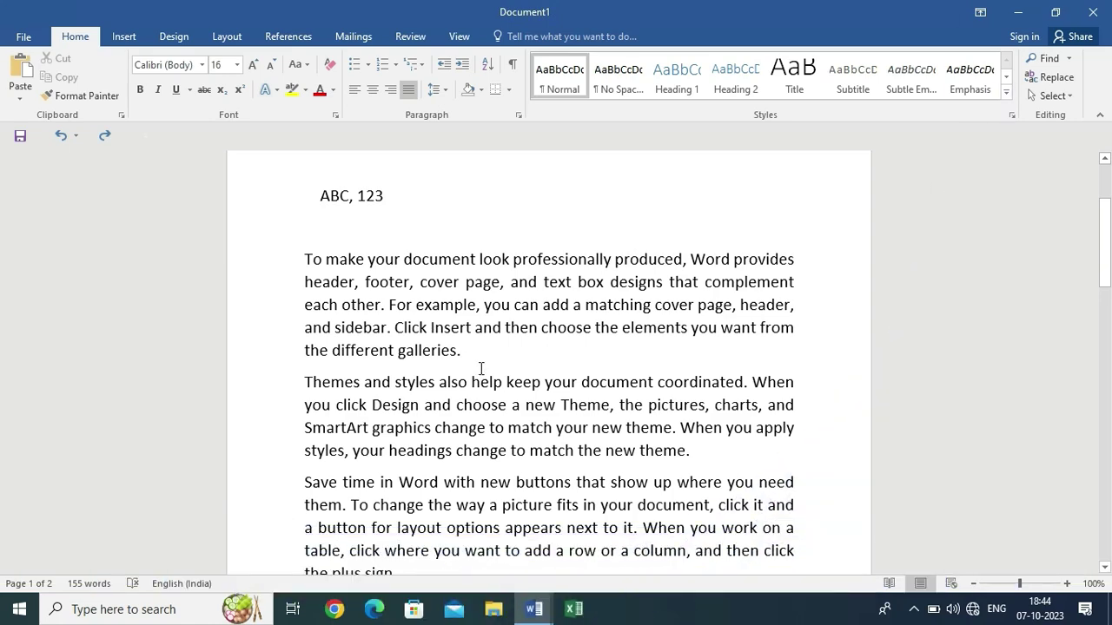
scroll(483, 365, up, 3)
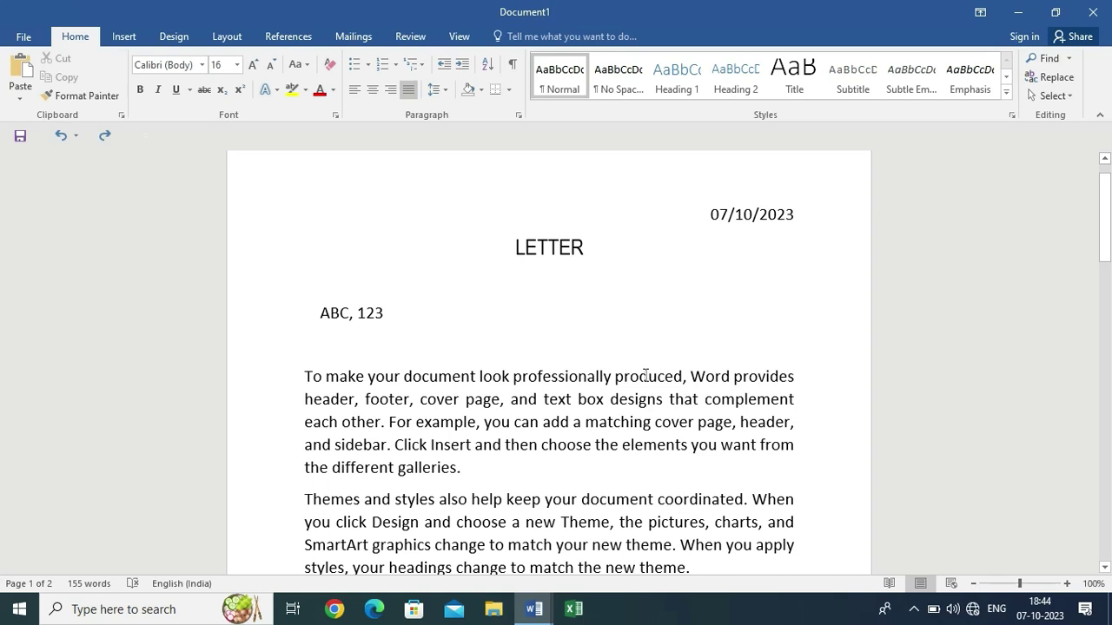
key(ctrl+w)
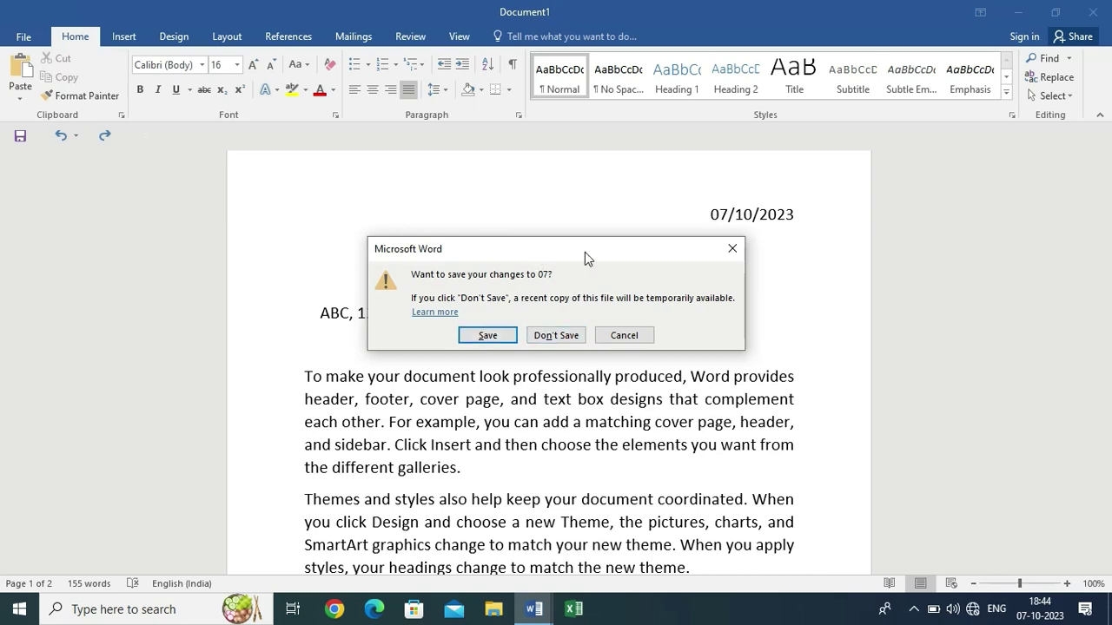
click(643, 337)
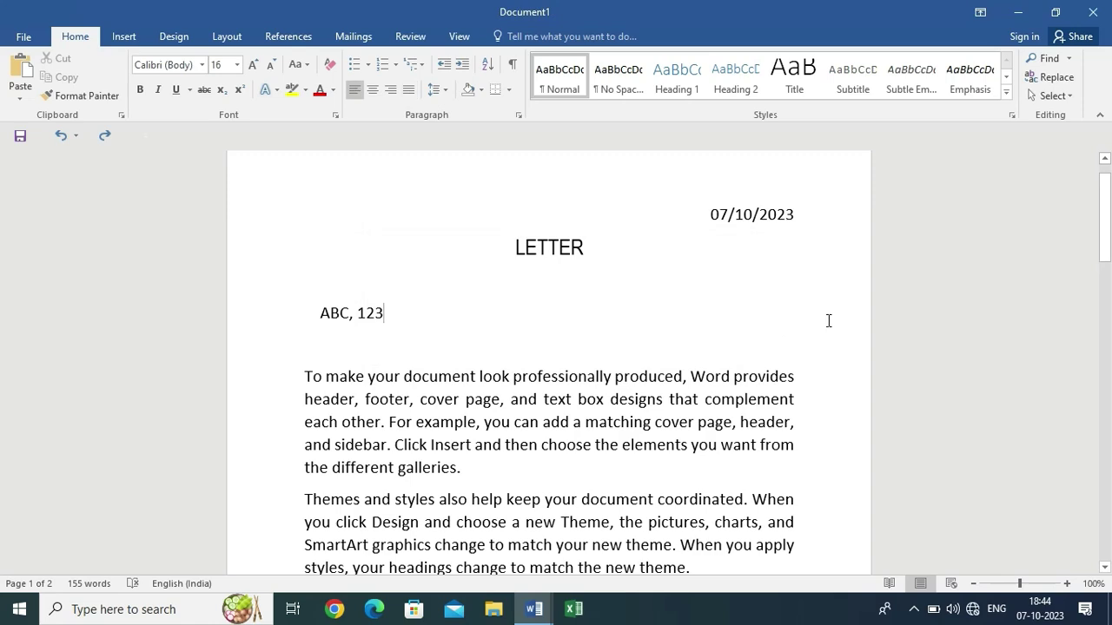
scroll(802, 338, down, 3)
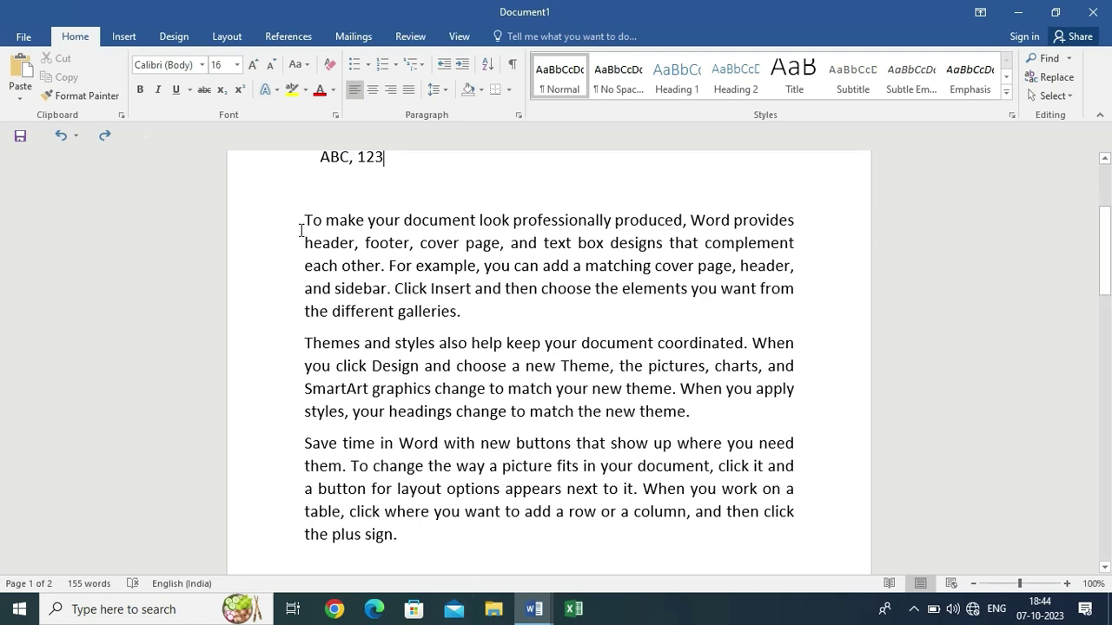
drag(301, 219, 459, 314)
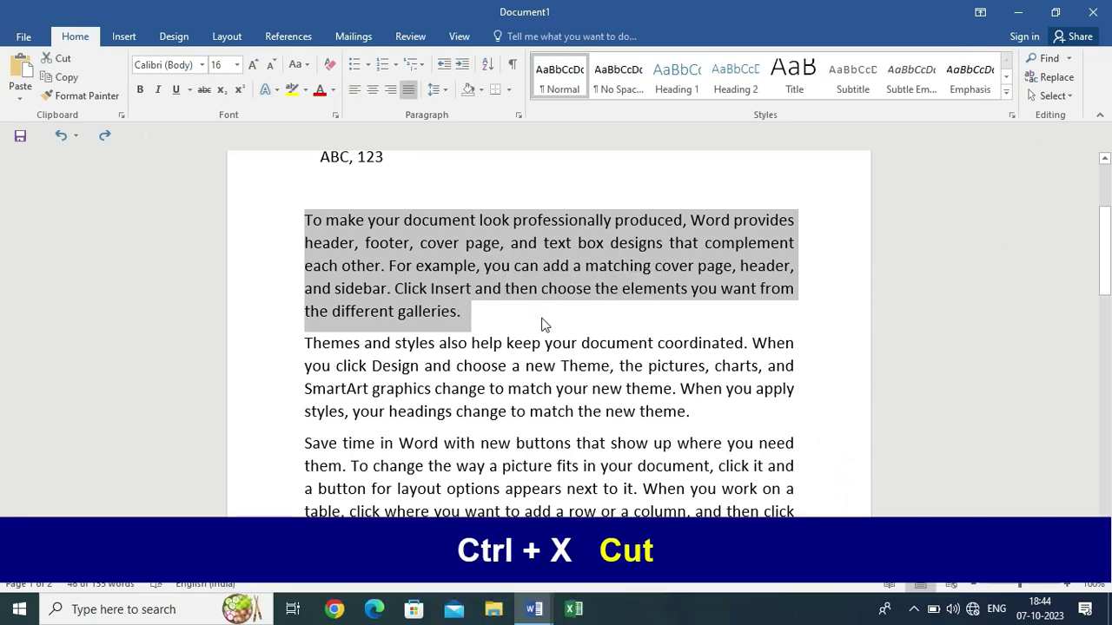
key(ctrl+x)
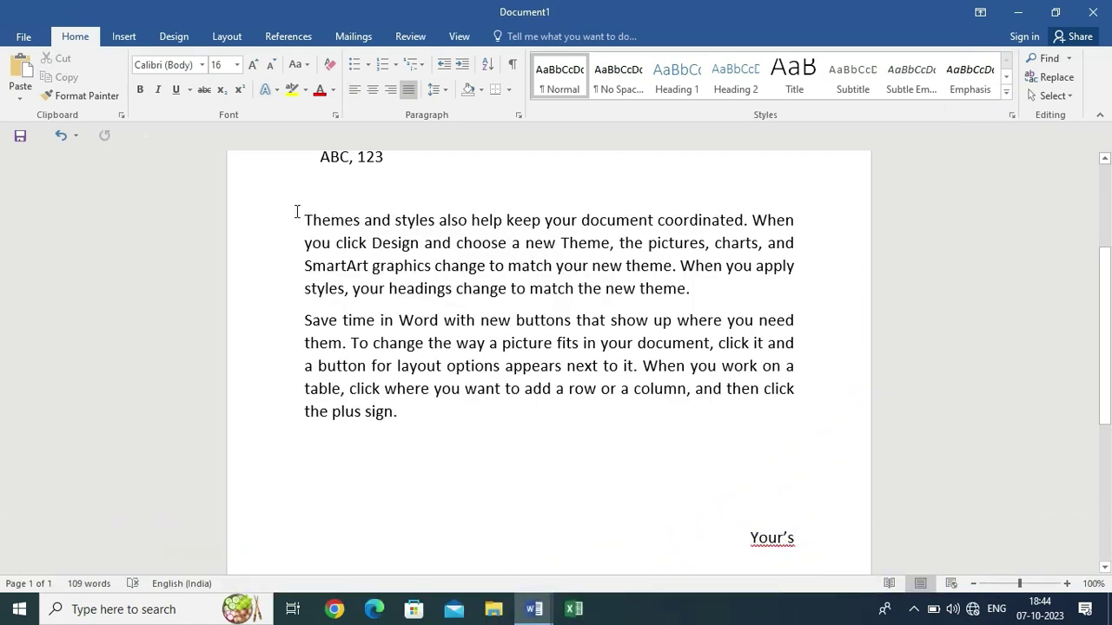
click(318, 452)
key(ctrl+v)
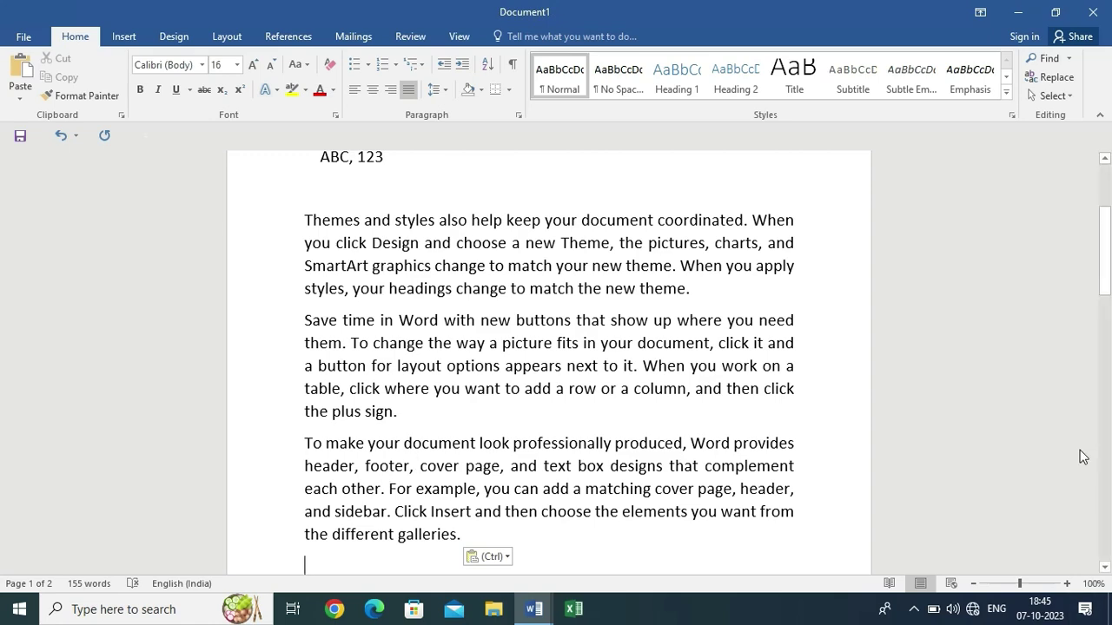
key(ctrl+z)
key(ctrl+z)
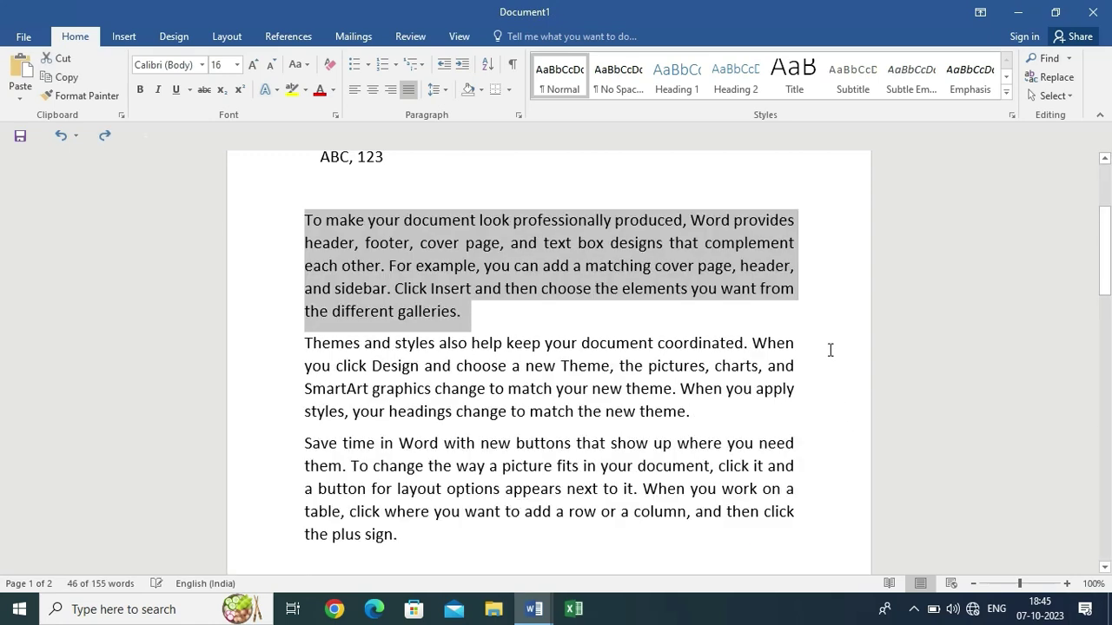
click(612, 362)
scroll(612, 363, up, 2)
scroll(613, 362, down, 2)
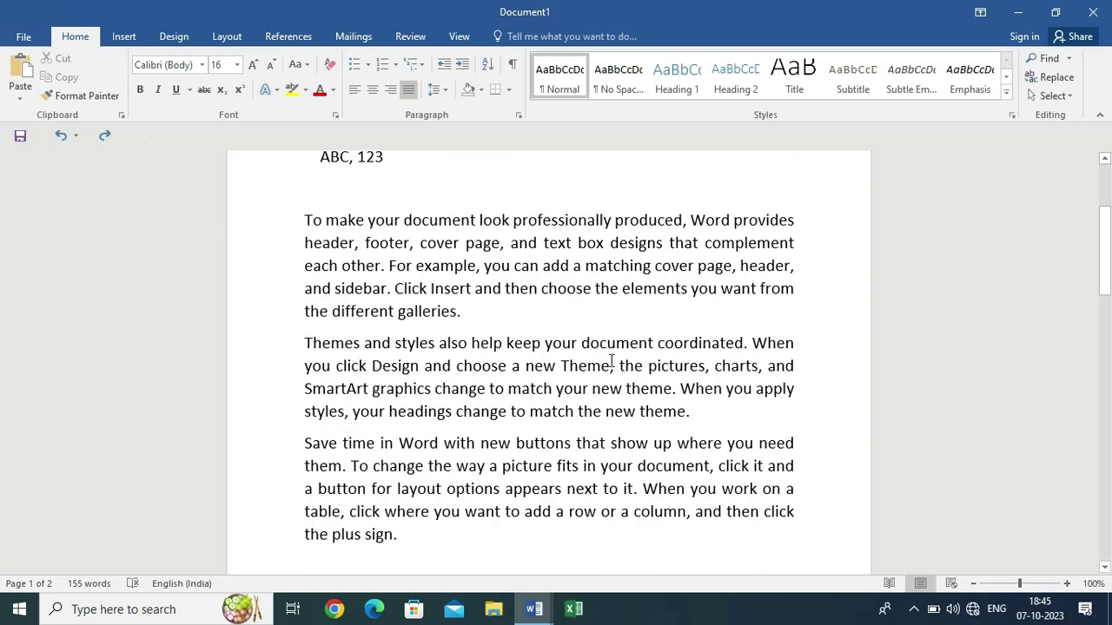
scroll(611, 361, up, 3)
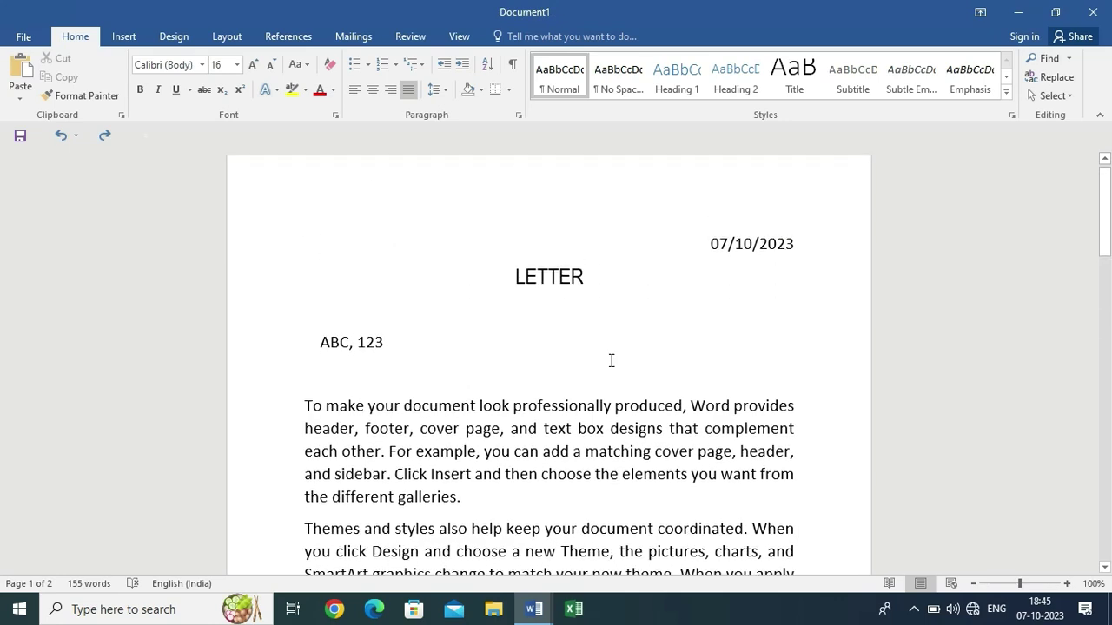
drag(395, 356, 303, 230)
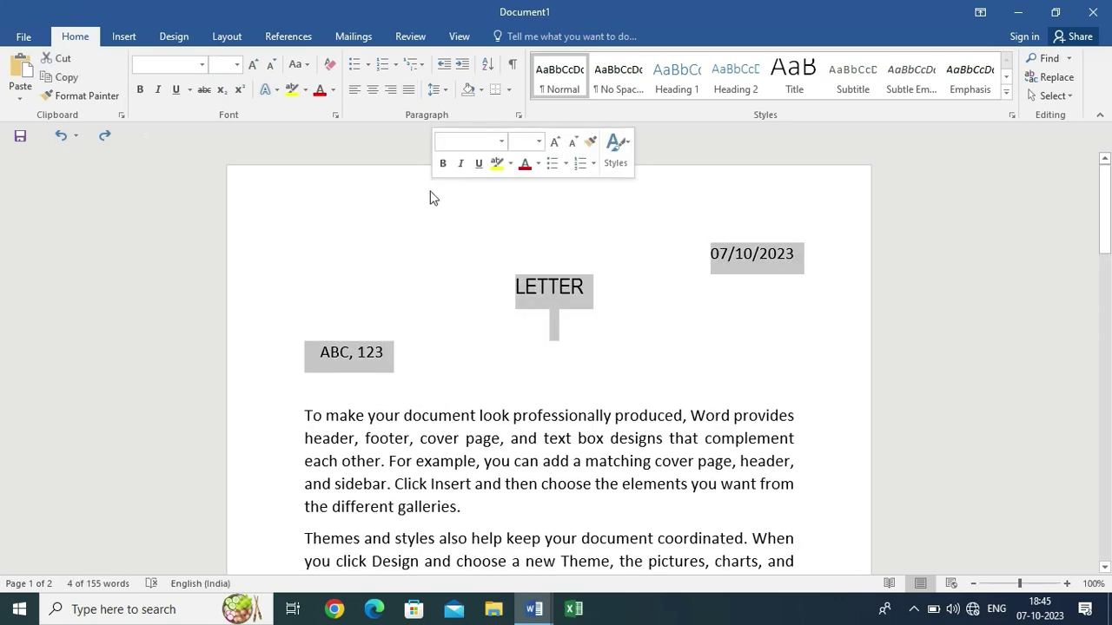
key(Delete)
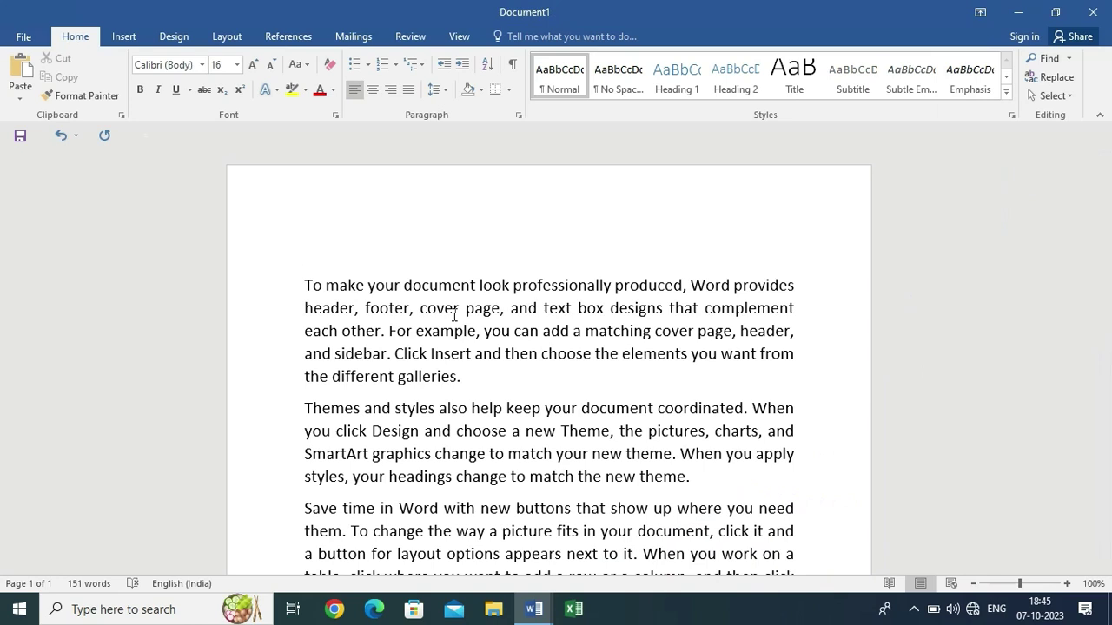
key(ctrl+z)
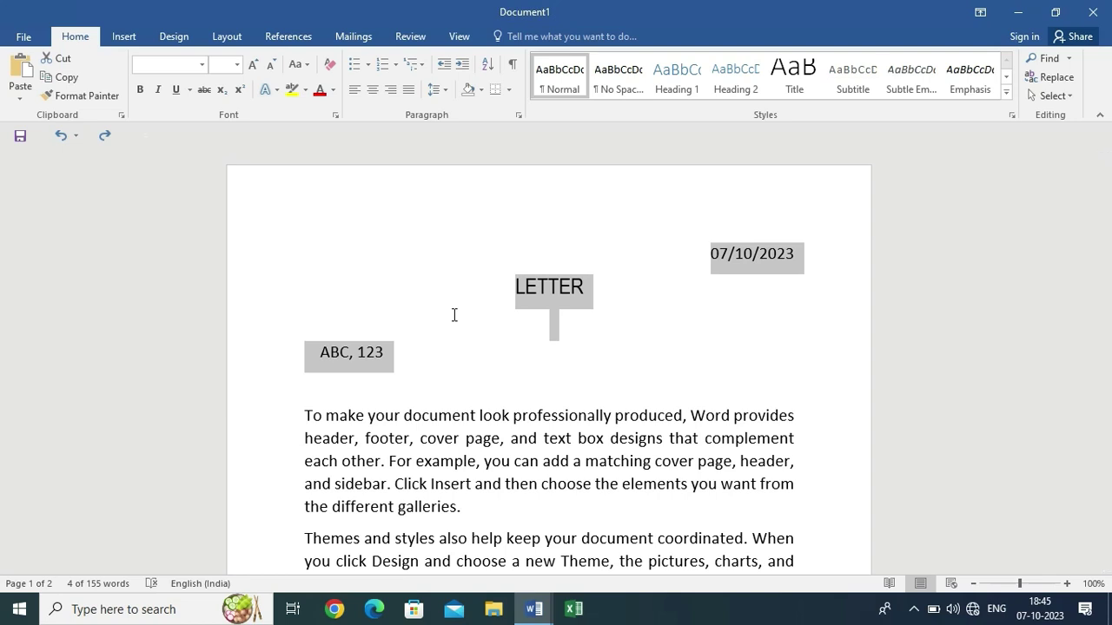
key(ctrl+y)
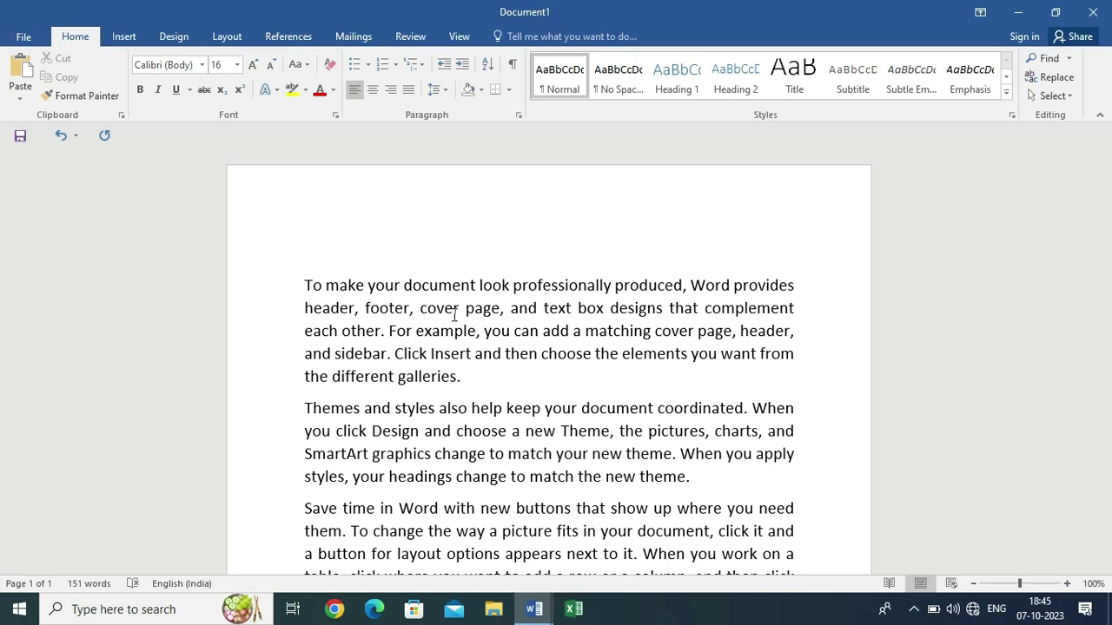
key(ctrl+z)
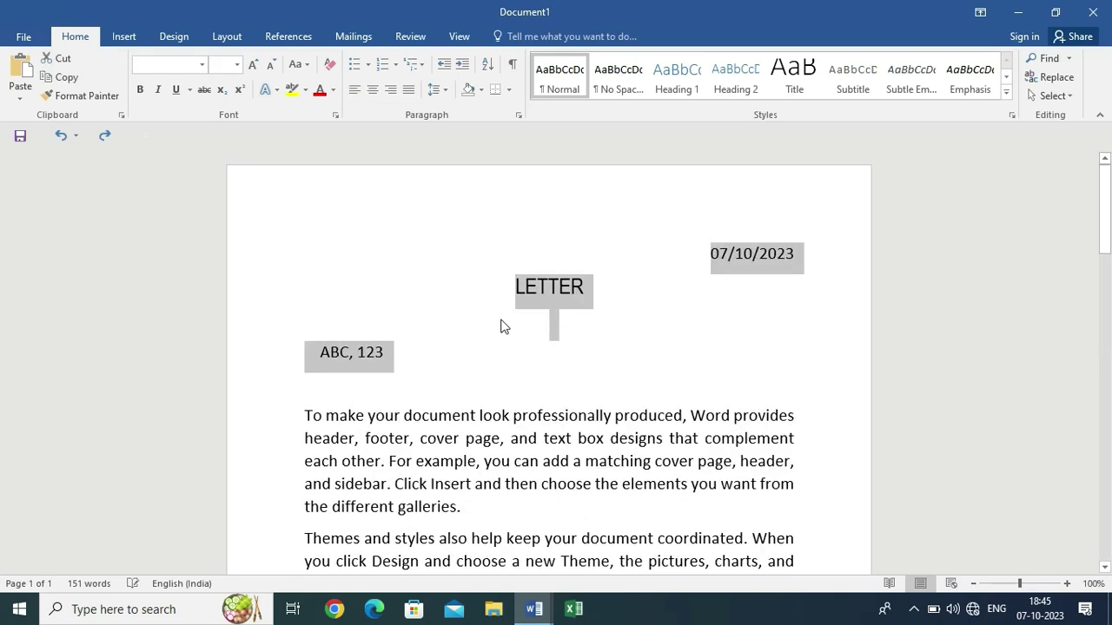
click(892, 311)
scroll(860, 315, down, 1)
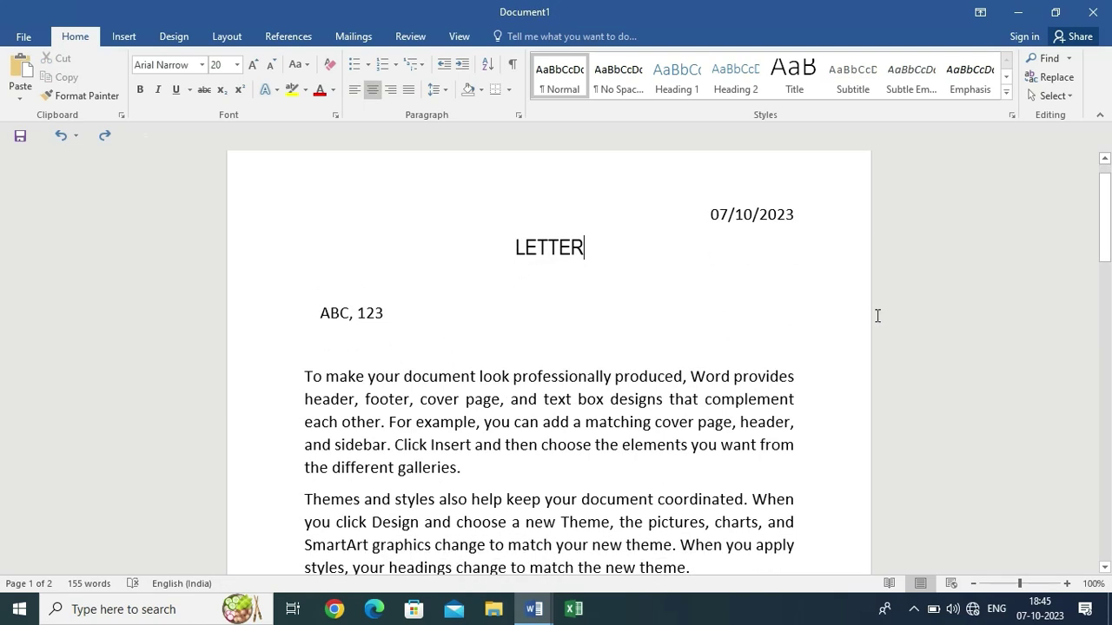